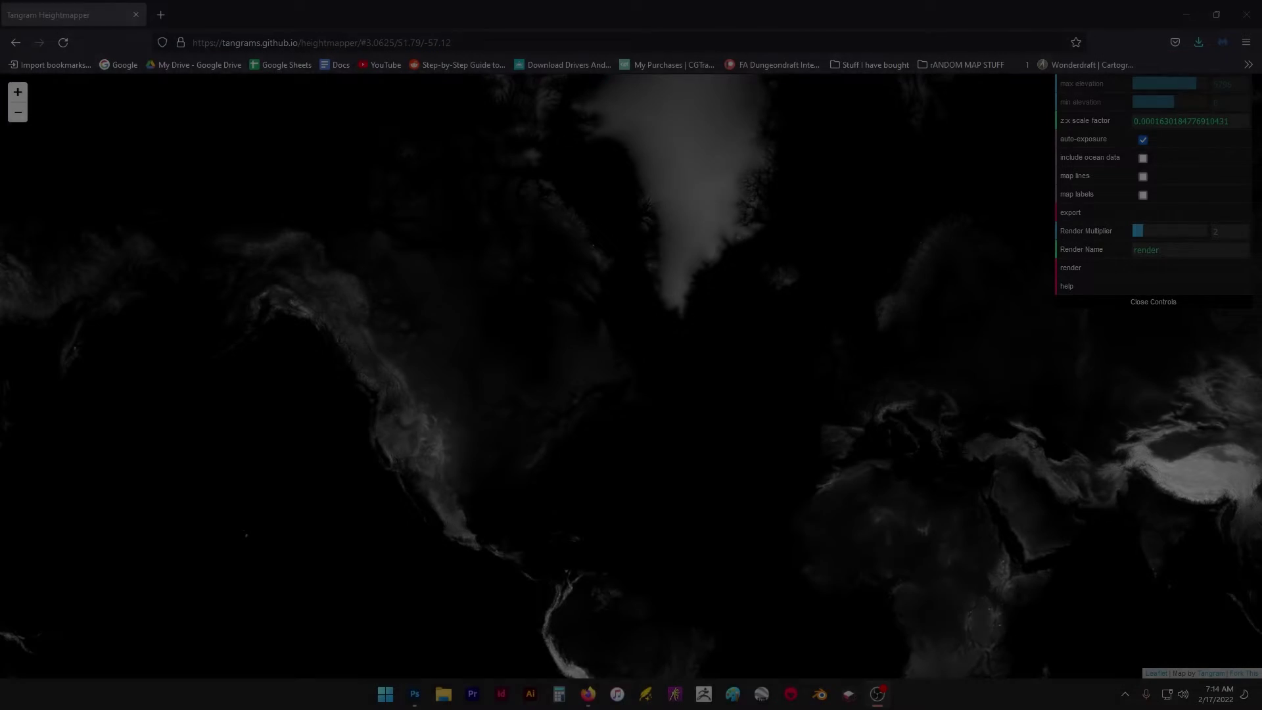
- Zoom in on the branched coastline west of Greenland and raise the render multiplier to 3
scroll(596, 241, up, 5)
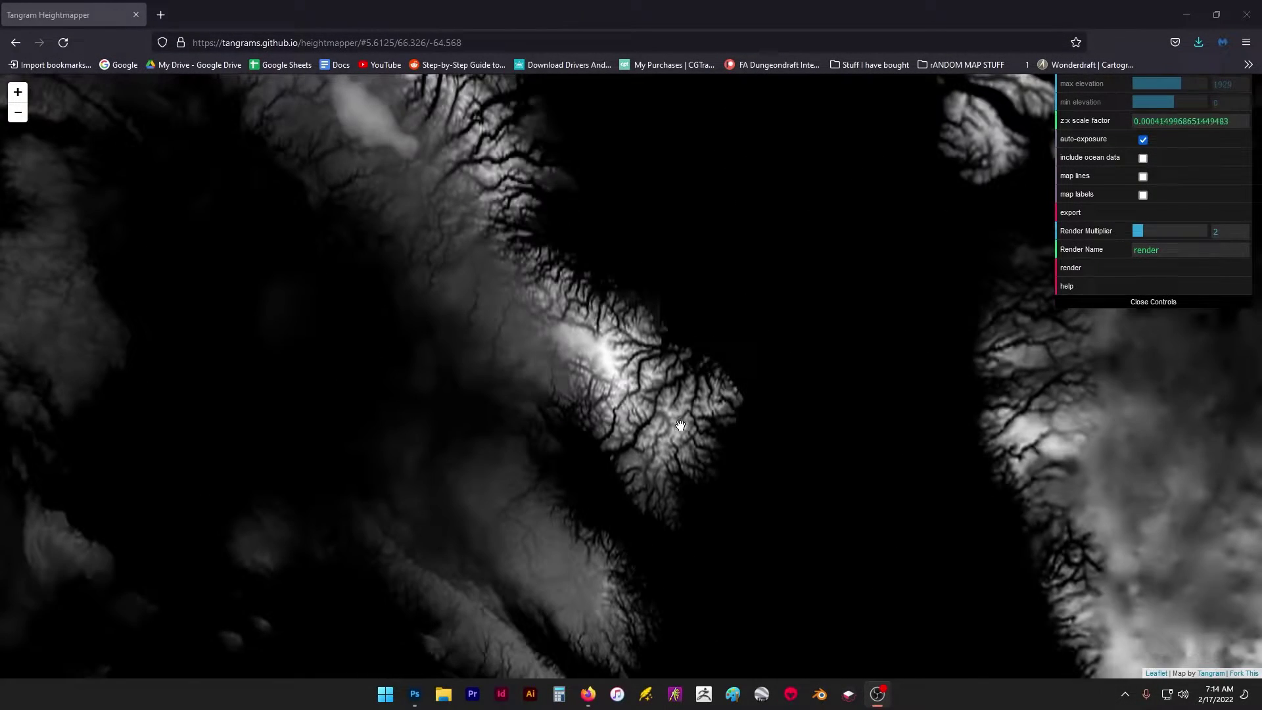
scroll(687, 414, up, 2)
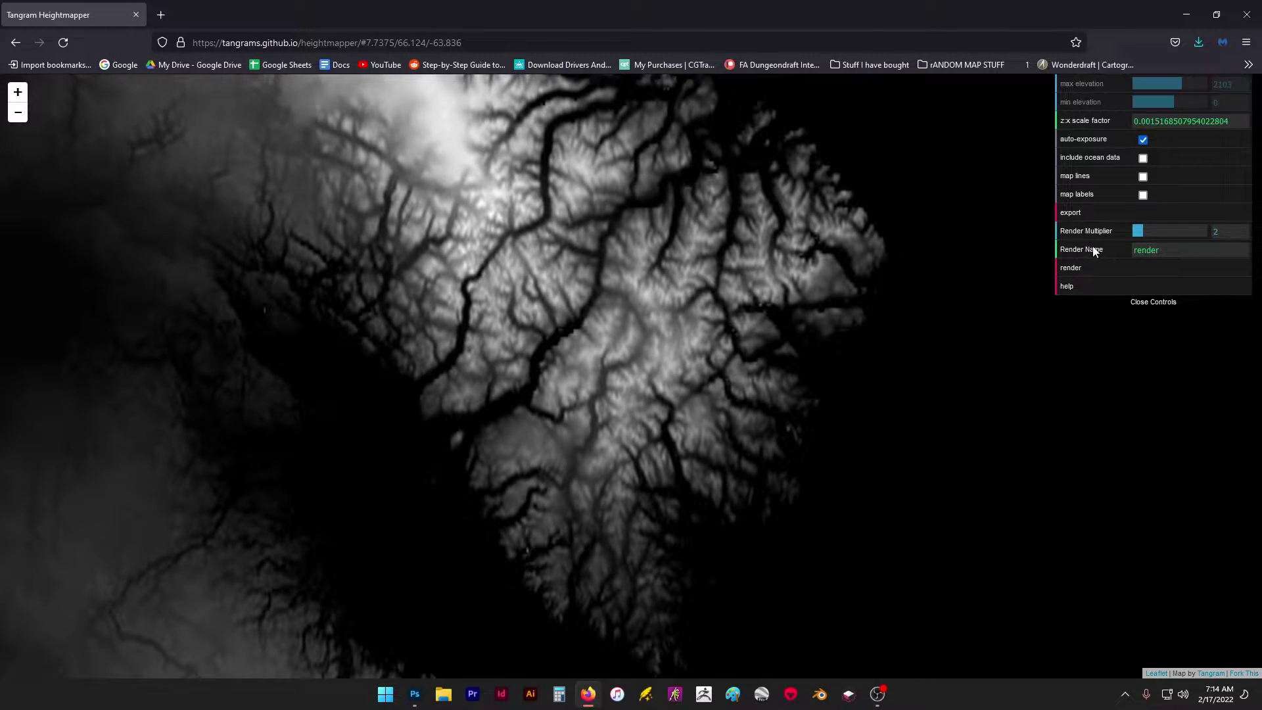
double_click(1218, 232)
text(1.6)
key(BackSpace)
text(1.8)
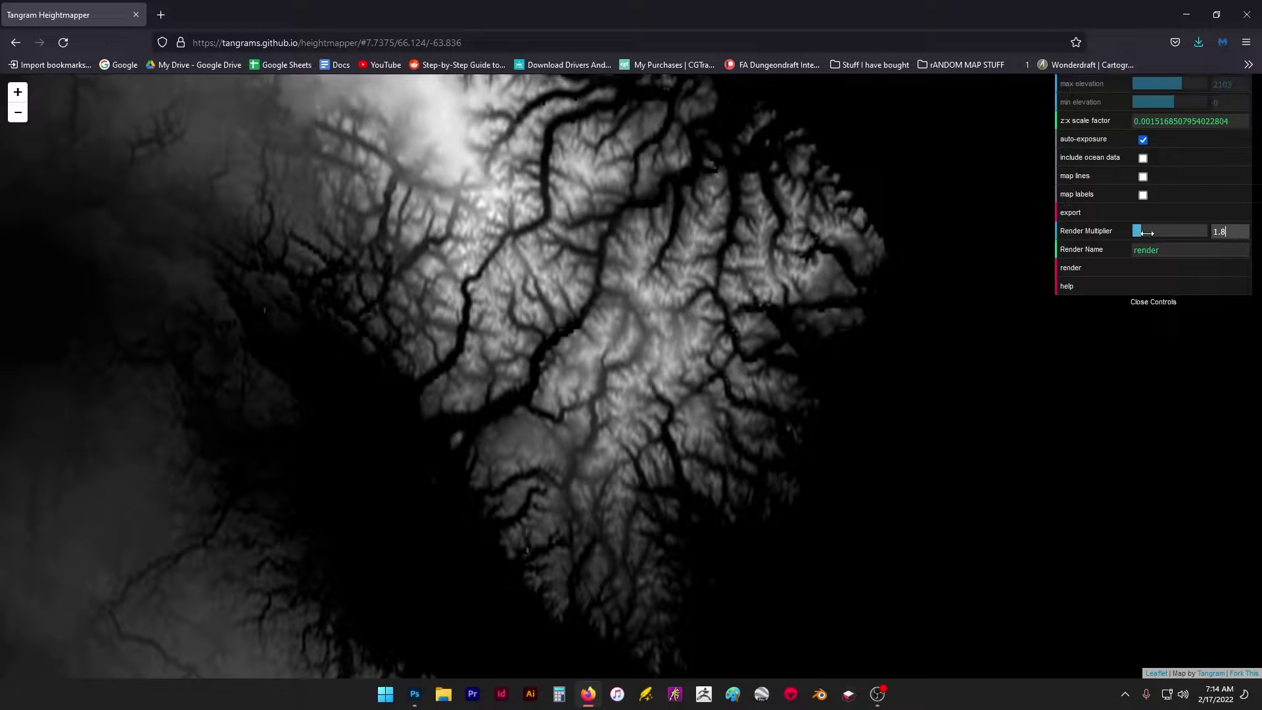
drag(1181, 232, 1186, 230)
- Confirm the 3x render, then pan to the fjord terrain near 66.93, -63.84
click(1128, 268)
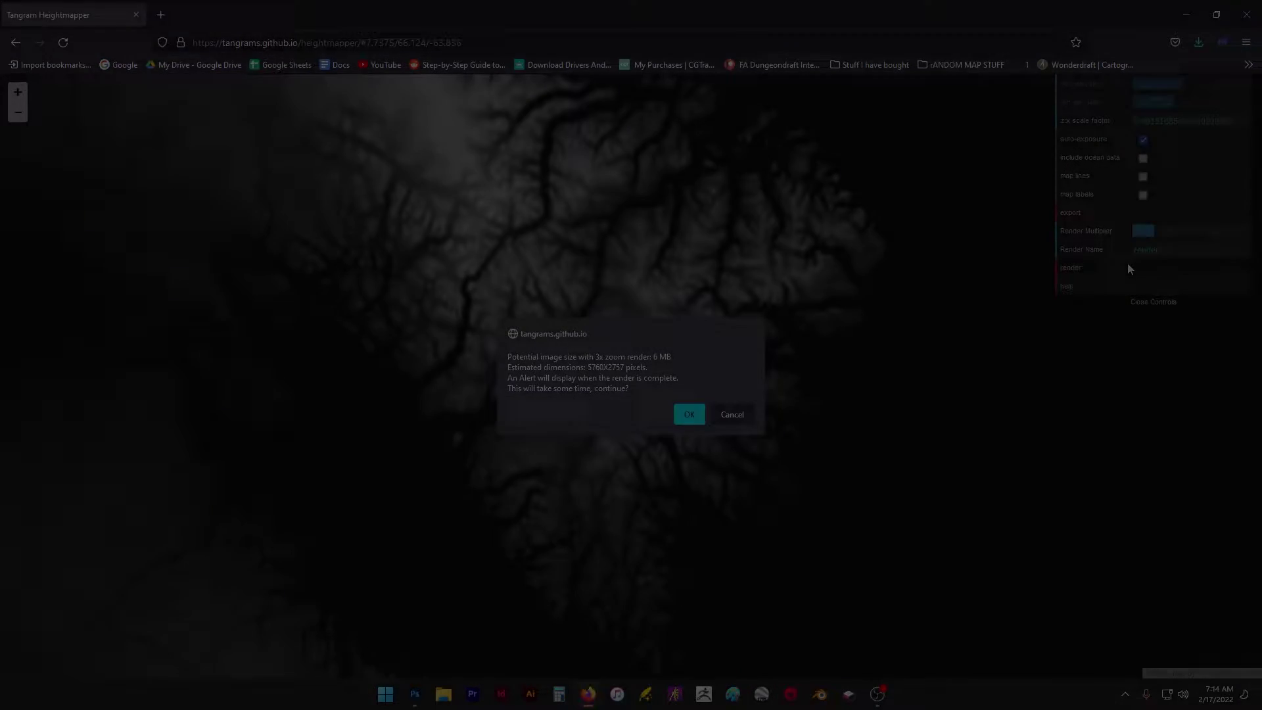
click(688, 414)
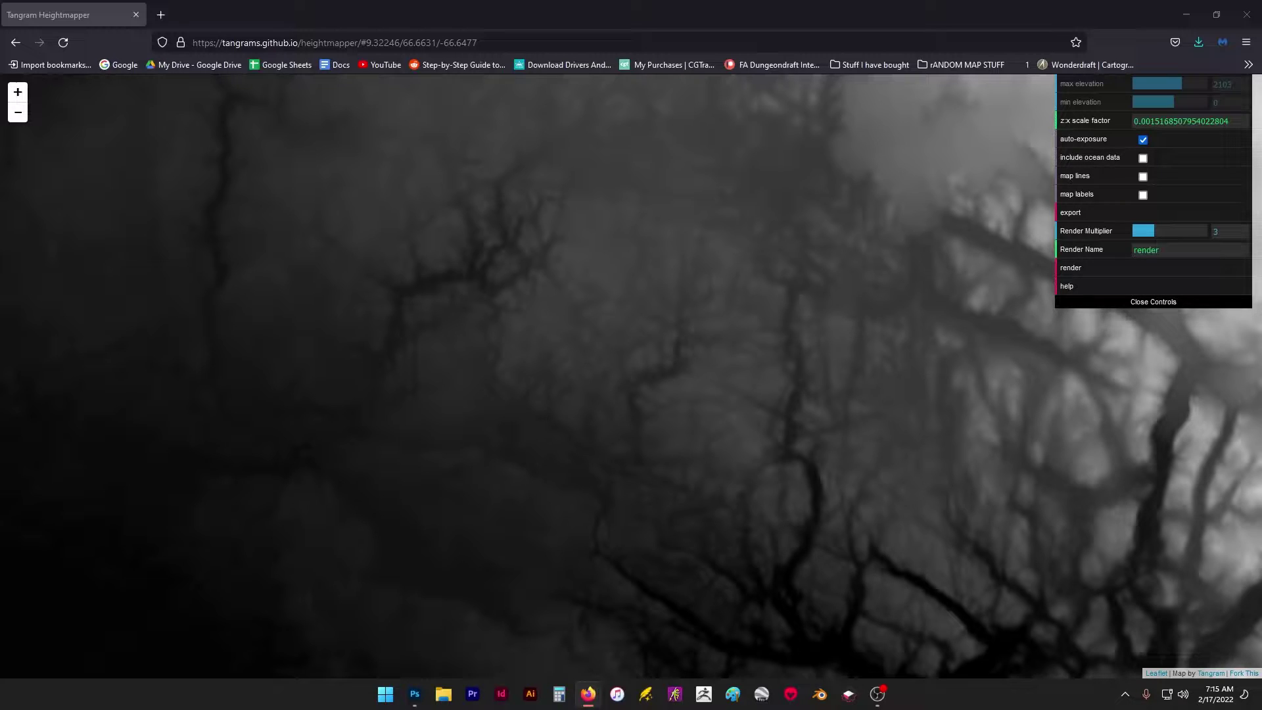
drag(420, 499, 835, 105)
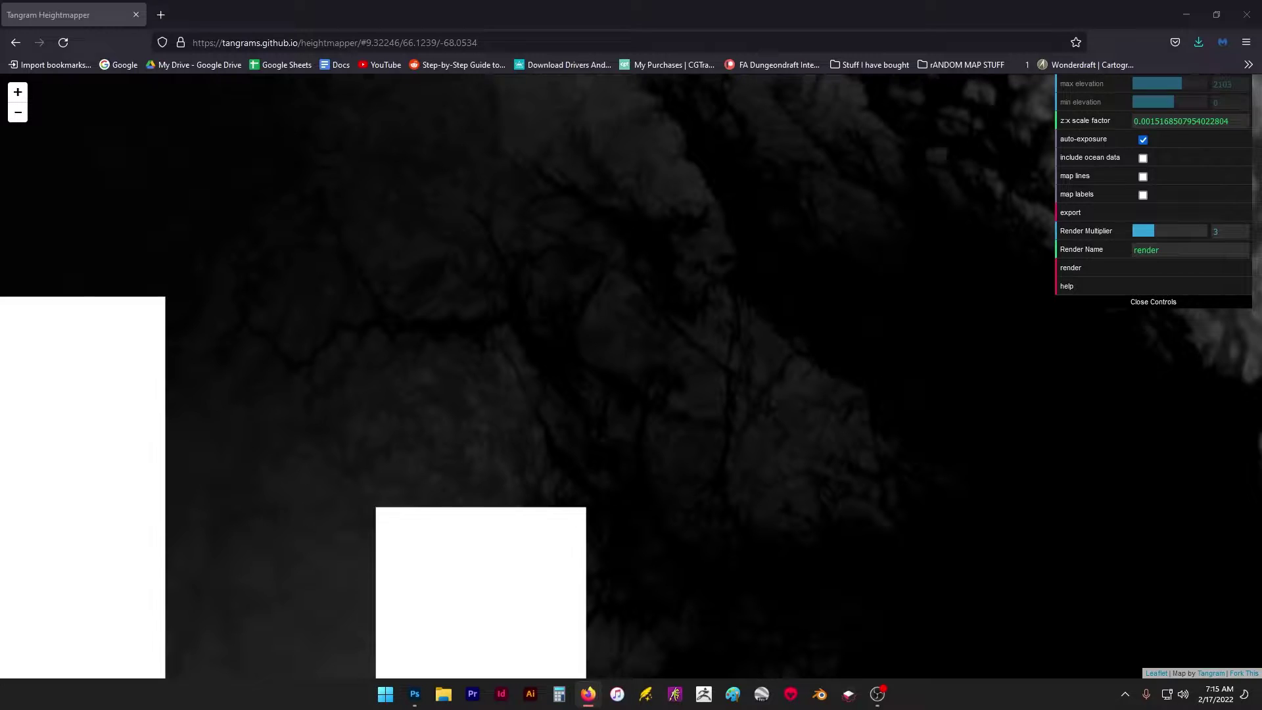
key(Down)
key(Down)
key(Down)
key(Down)
key(Down)
key(Down)
key(Down)
key(Down)
key(Down)
key(Down)
key(Down)
key(Down)
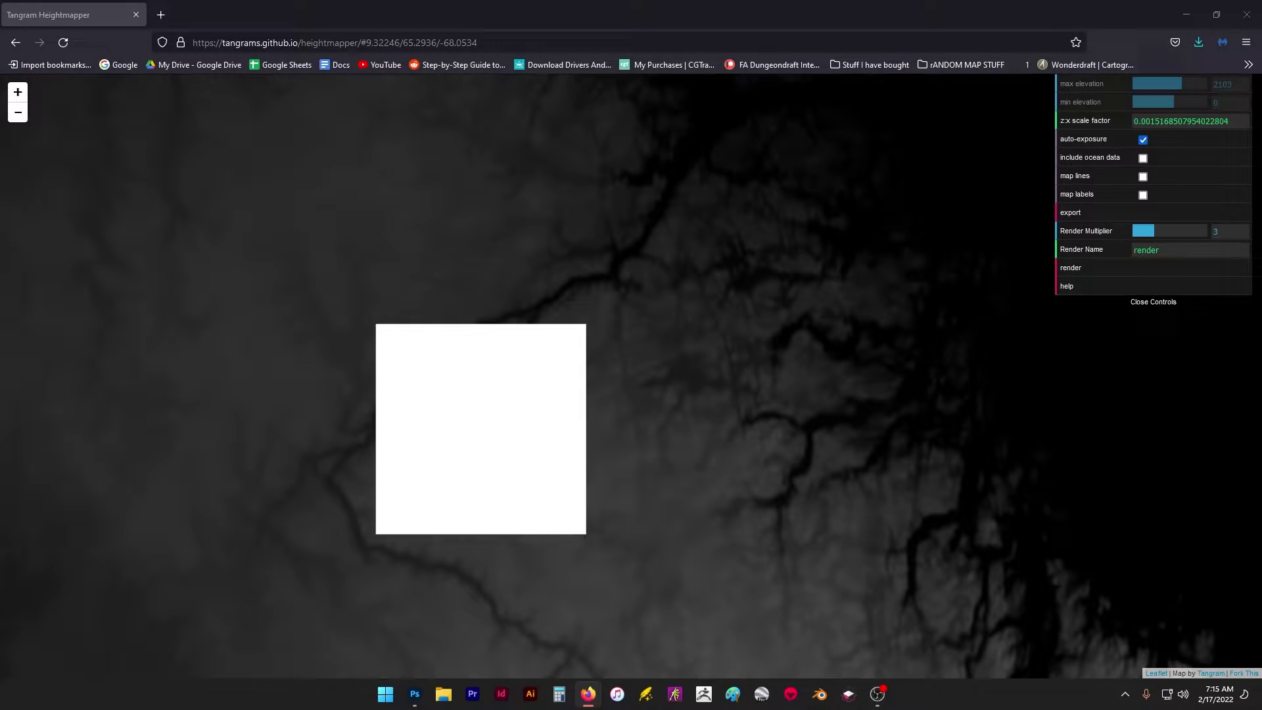
key(Up)
key(Up)
key(Up)
key(Up)
key(Up)
key(Up)
key(Up)
key(Up)
key(Up)
key(Up)
key(Up)
key(Up)
key(Up)
key(Up)
key(Up)
key(Up)
key(Up)
key(Up)
key(Up)
key(Up)
key(Right)
key(Right)
key(Right)
key(Right)
key(Right)
key(Right)
key(Right)
key(Right)
key(Right)
key(Right)
key(Right)
key(Right)
key(Right)
key(Right)
key(Right)
key(Right)
key(Right)
key(Right)
key(Right)
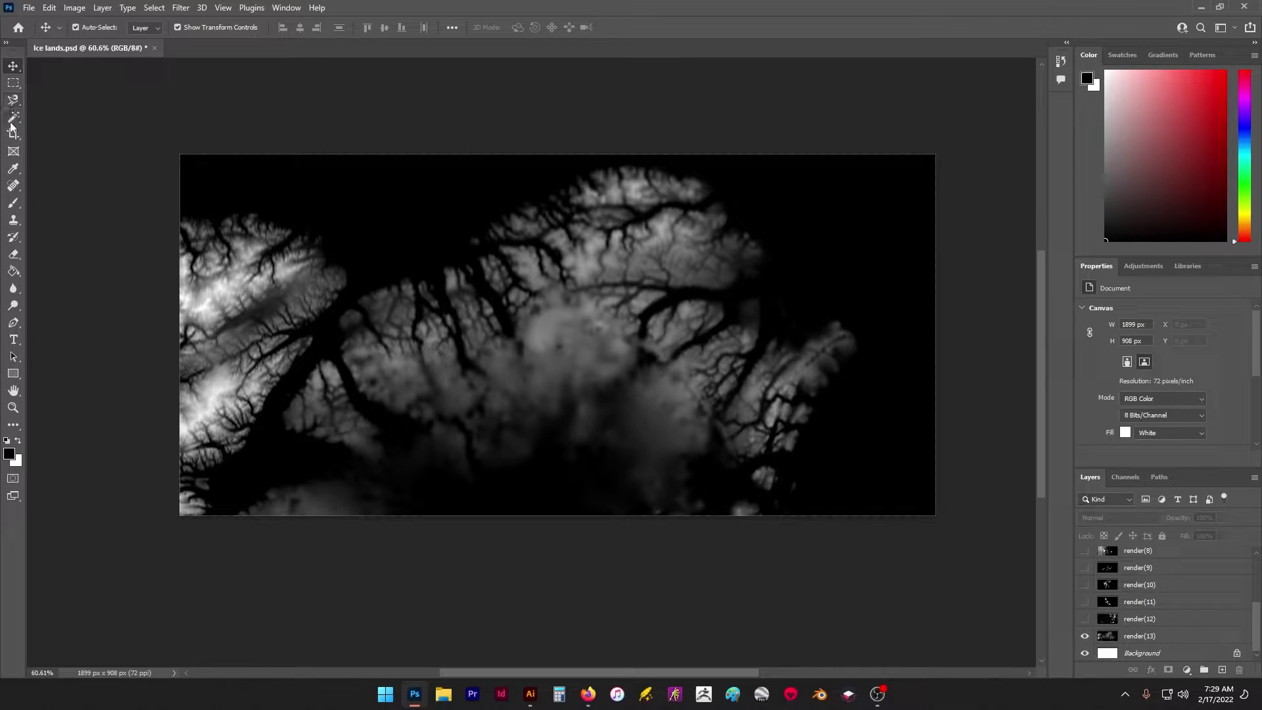
- Magic Wand-select render(13)'s black sea and delete it, leaving its islands on white
click(12, 119)
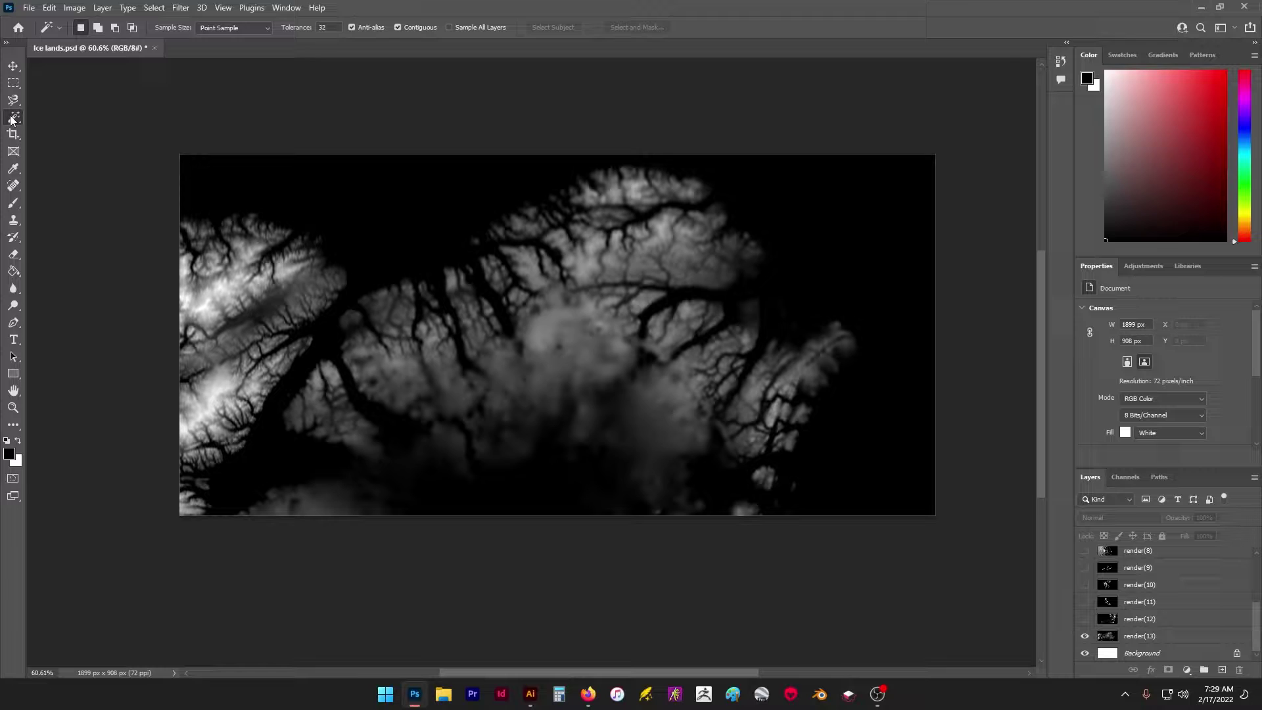
click(480, 212)
click(618, 256)
click(1149, 634)
click(818, 211)
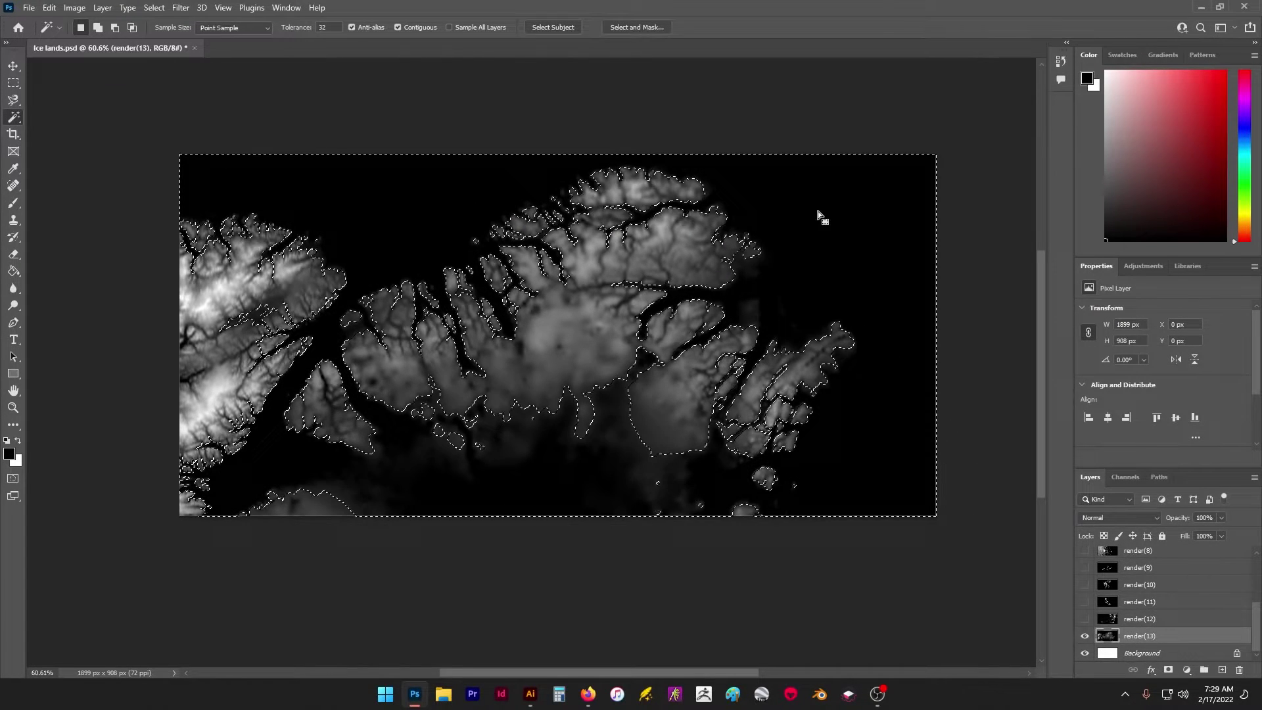
key(Delete)
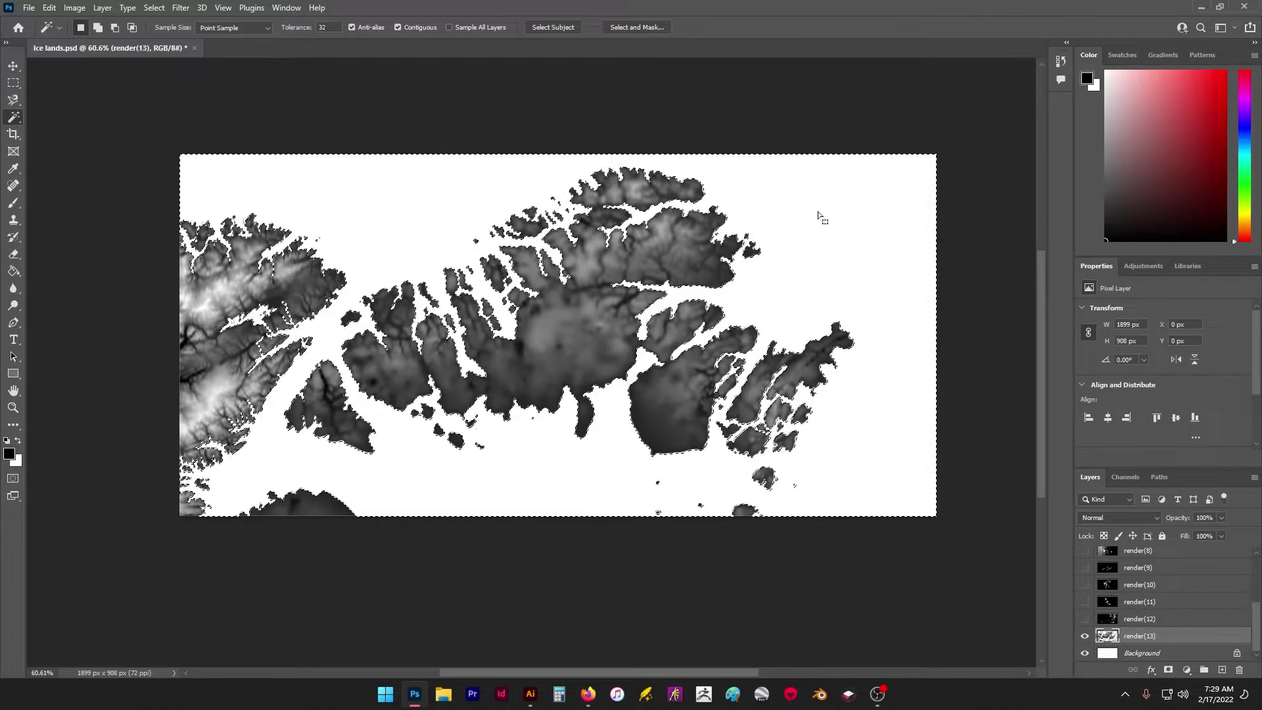
key(ctrl+d)
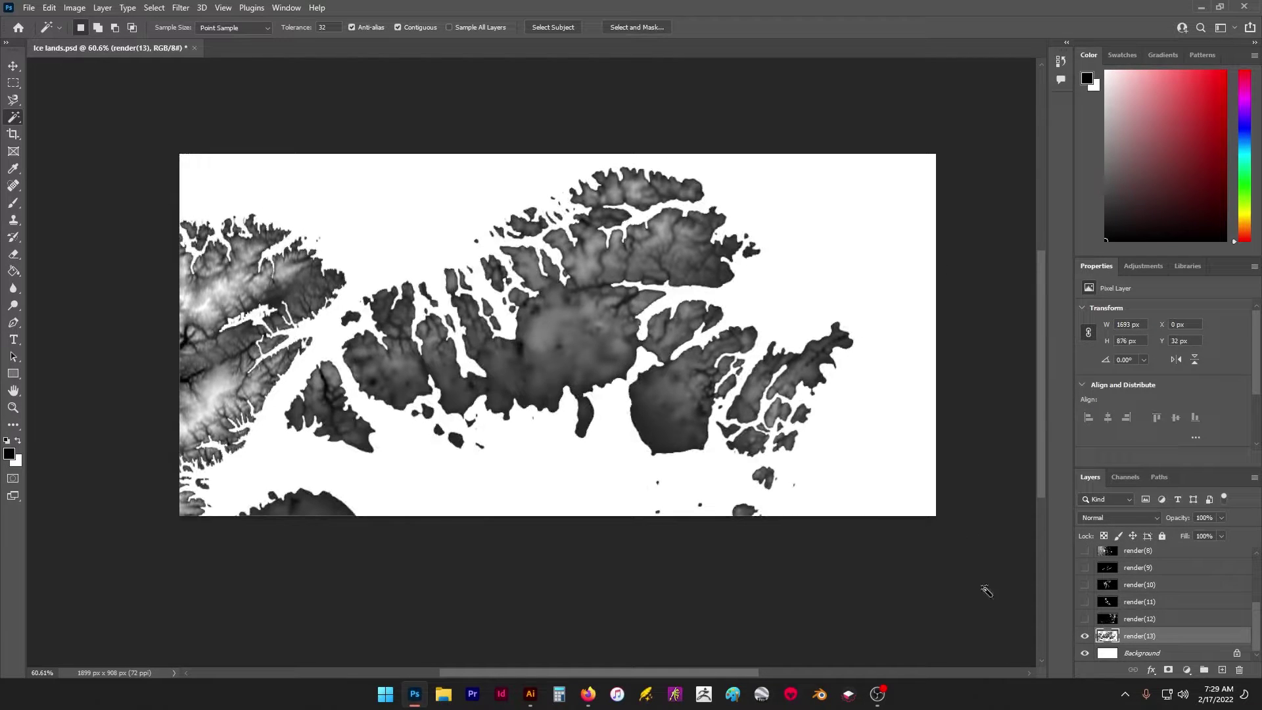
- Switch to render(12) and delete its black sea the same way
click(1084, 635)
click(1084, 618)
key(ctrl+shift+d)
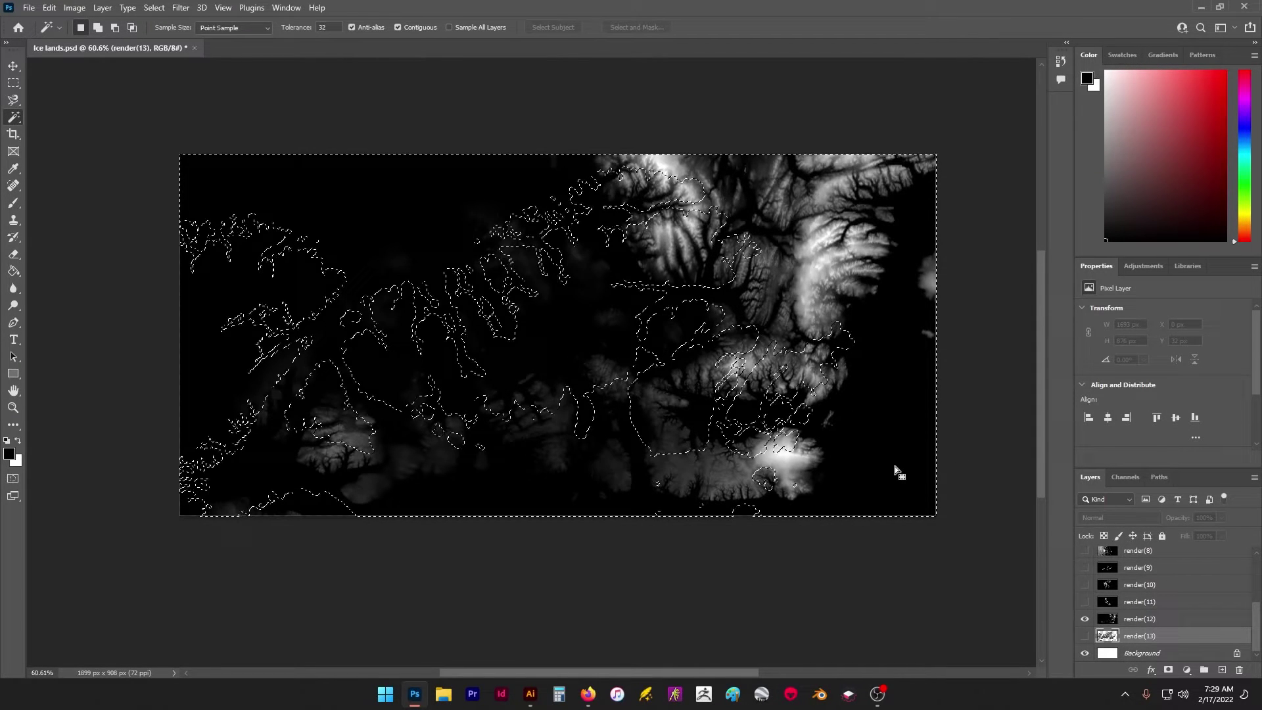
key(ctrl+d)
click(1119, 623)
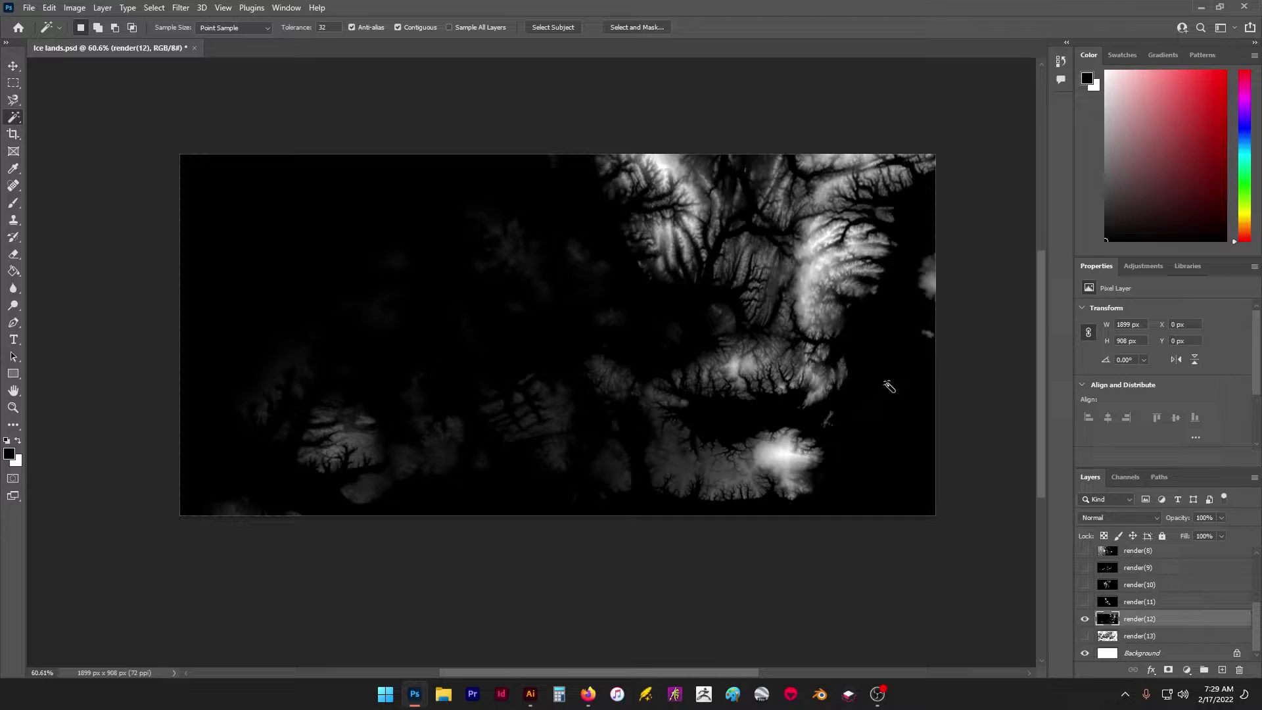
click(888, 383)
key(Delete)
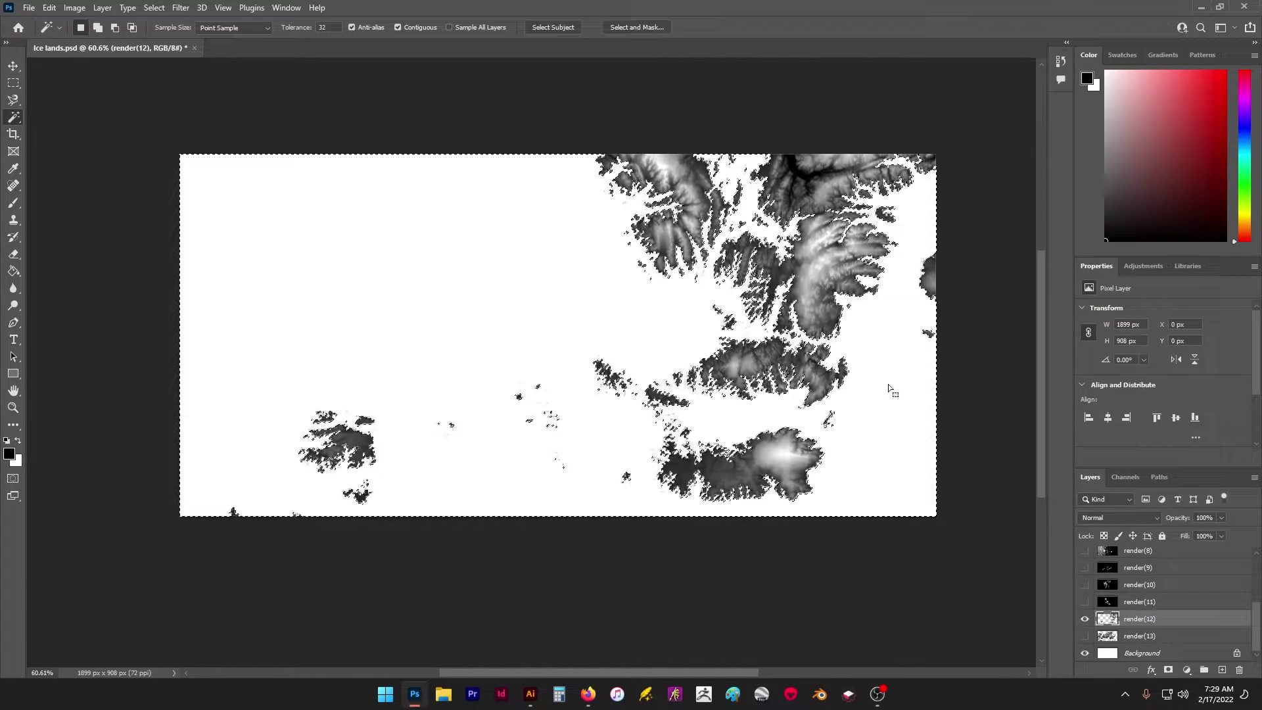
key(ctrl+d)
- Select render(11)'s black sea and compare it with render(12) by toggling their visibility
click(1085, 601)
click(1085, 601)
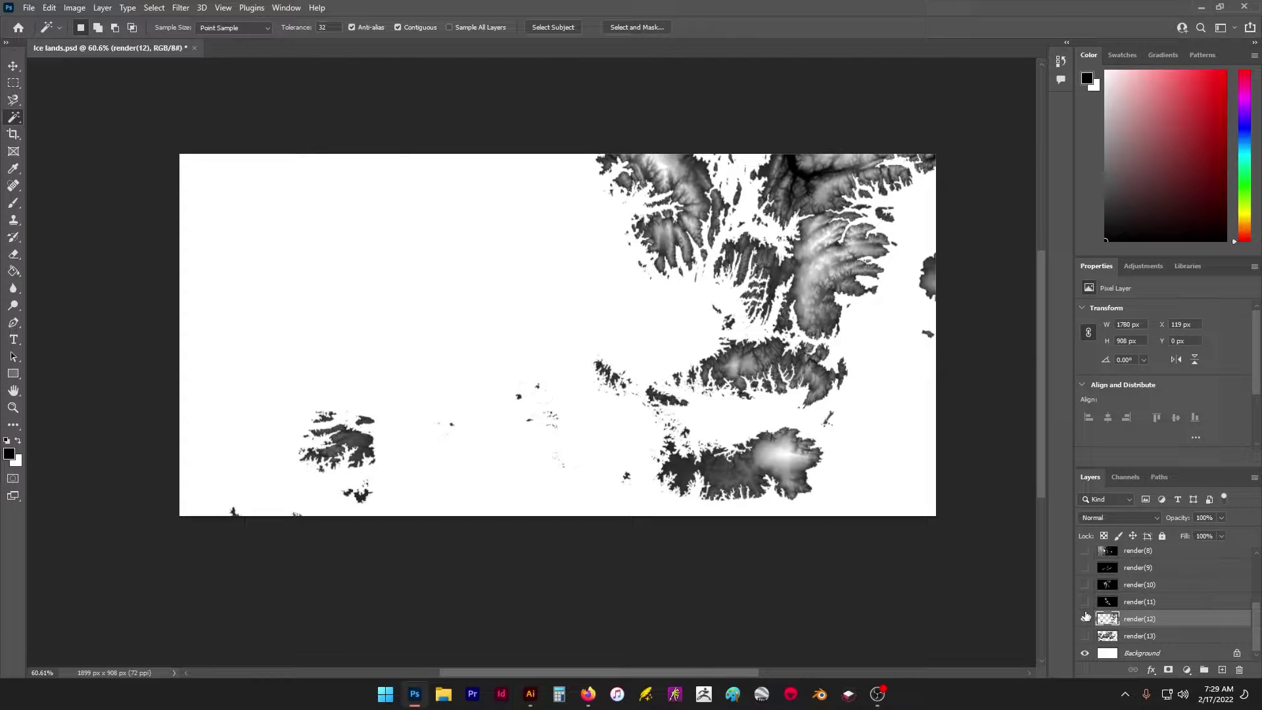
click(1085, 618)
click(1085, 601)
click(814, 320)
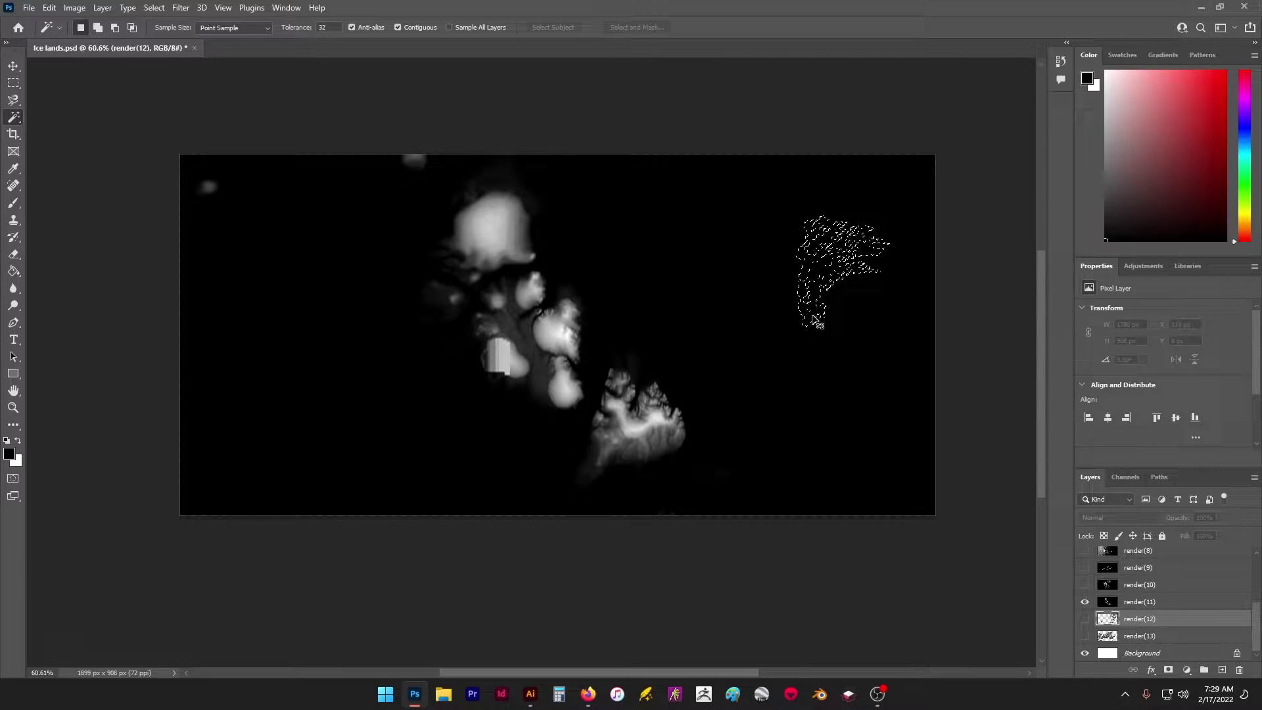
key(ctrl+d)
click(1085, 601)
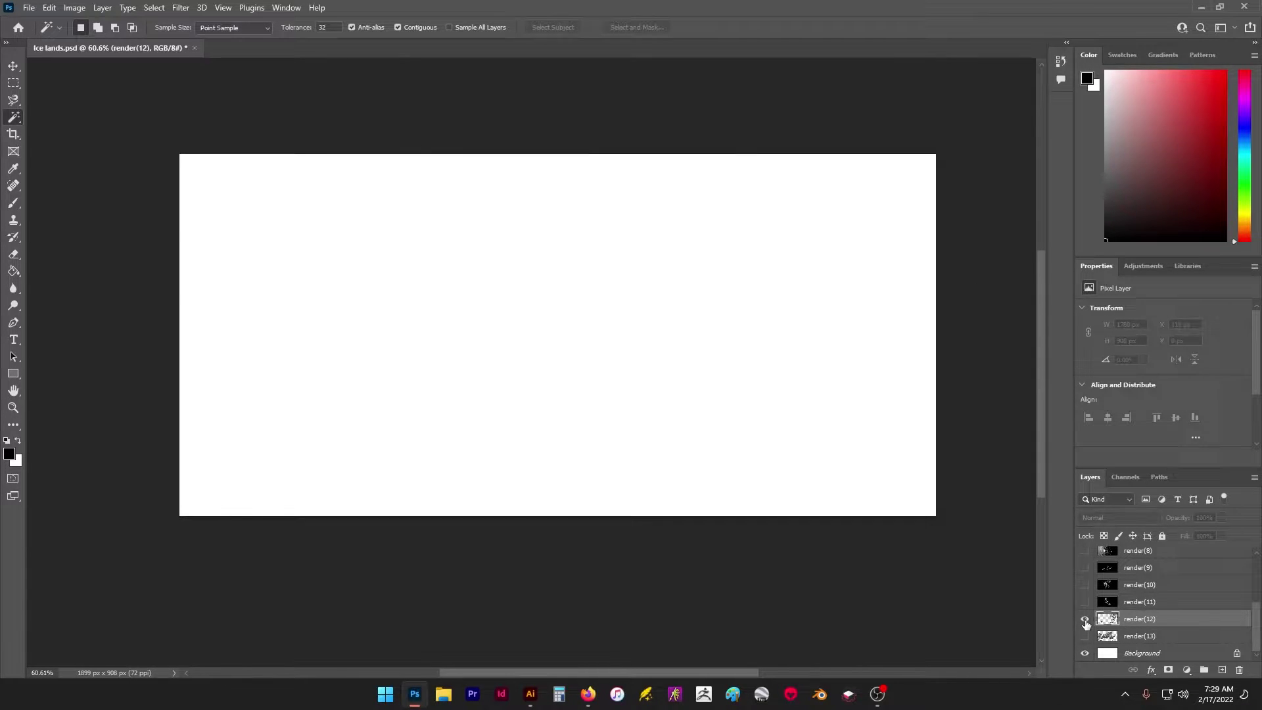
click(1085, 619)
click(1085, 619)
click(1085, 602)
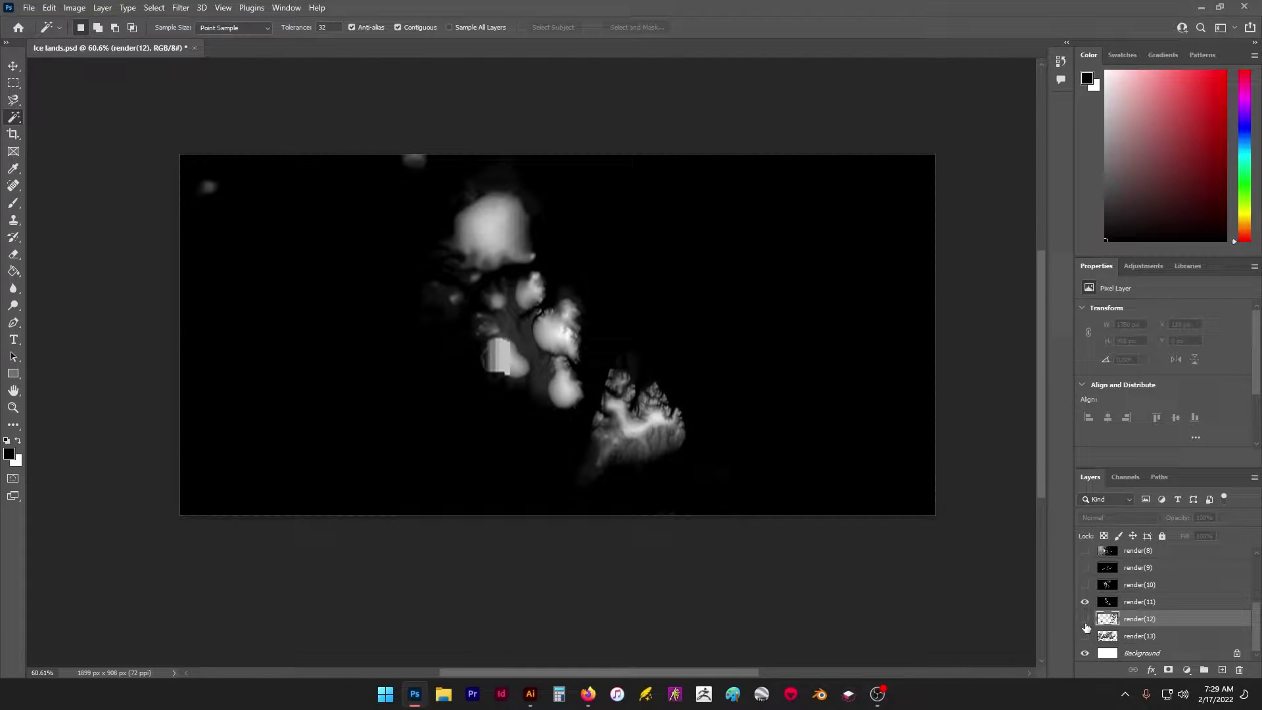
key(ctrl+d)
- Show only render(12) and fill its cleared area to restore the black sea
click(1085, 601)
click(1085, 618)
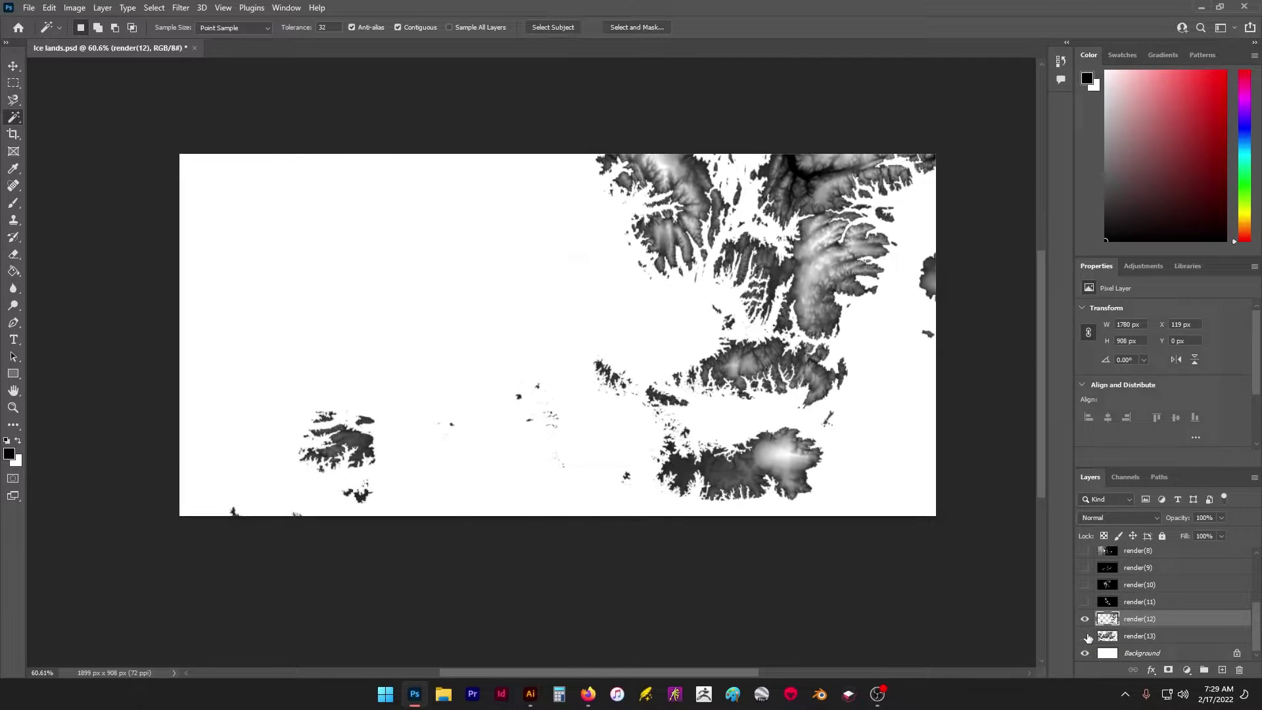
click(1085, 601)
click(1085, 636)
click(920, 506)
key(alt+BackSpace)
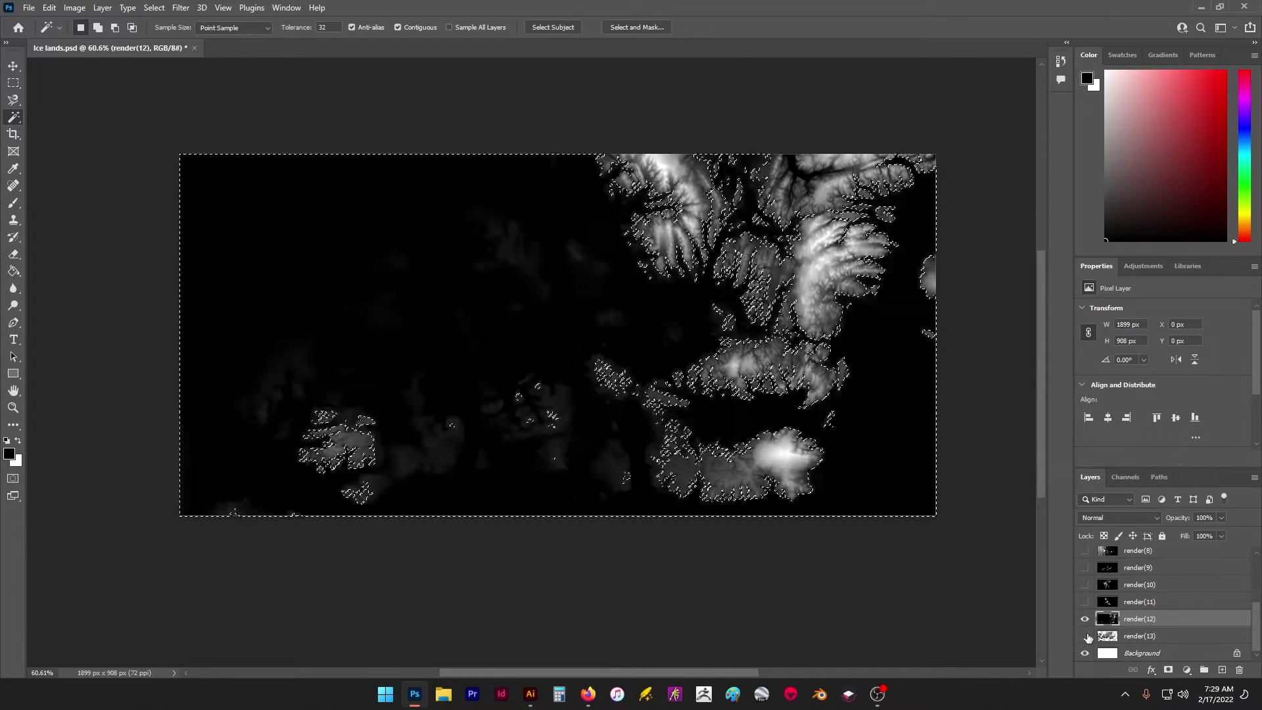
- Fill the black seas of render(12) and render(11) with white
key(ctrl+d)
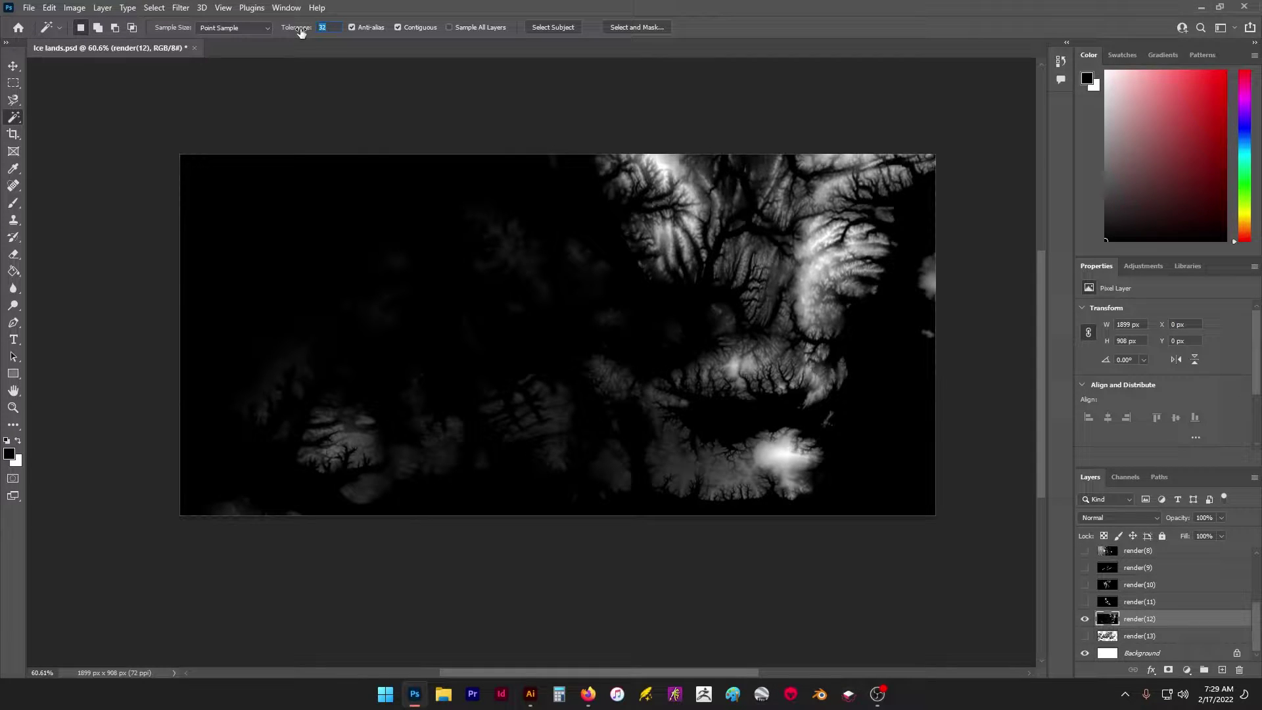
click(335, 217)
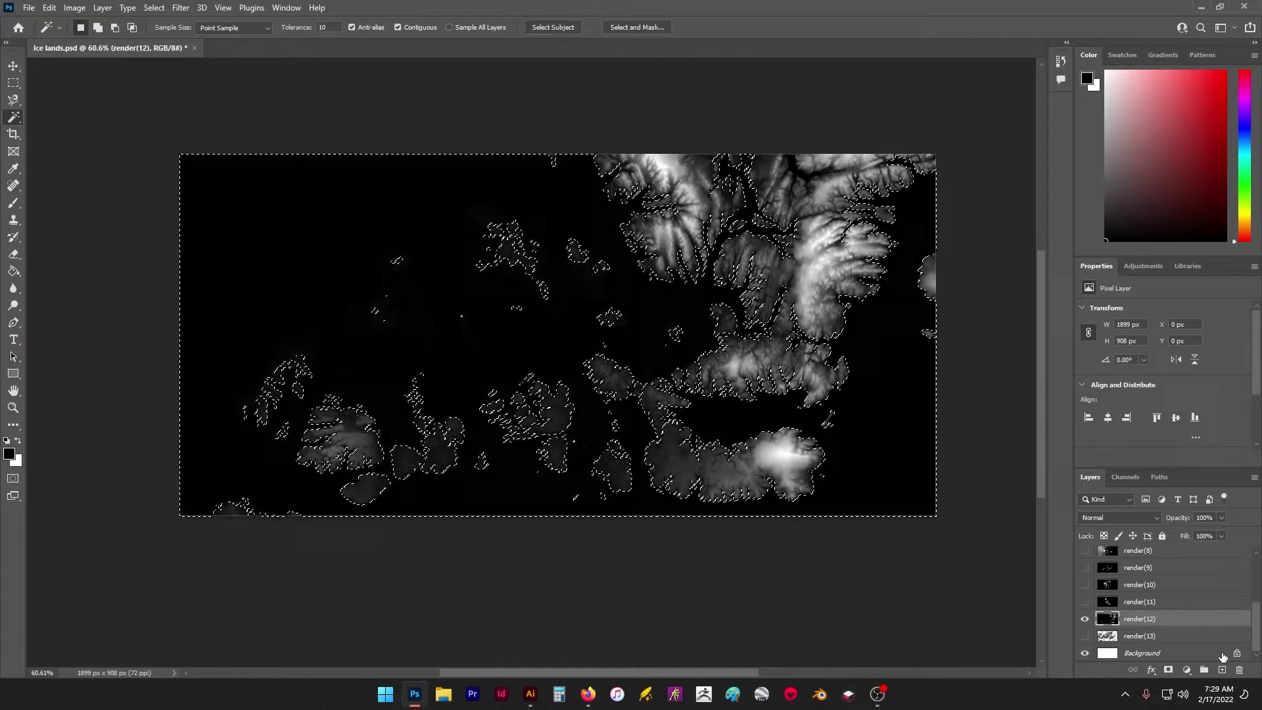
key(ctrl+BackSpace)
key(ctrl+d)
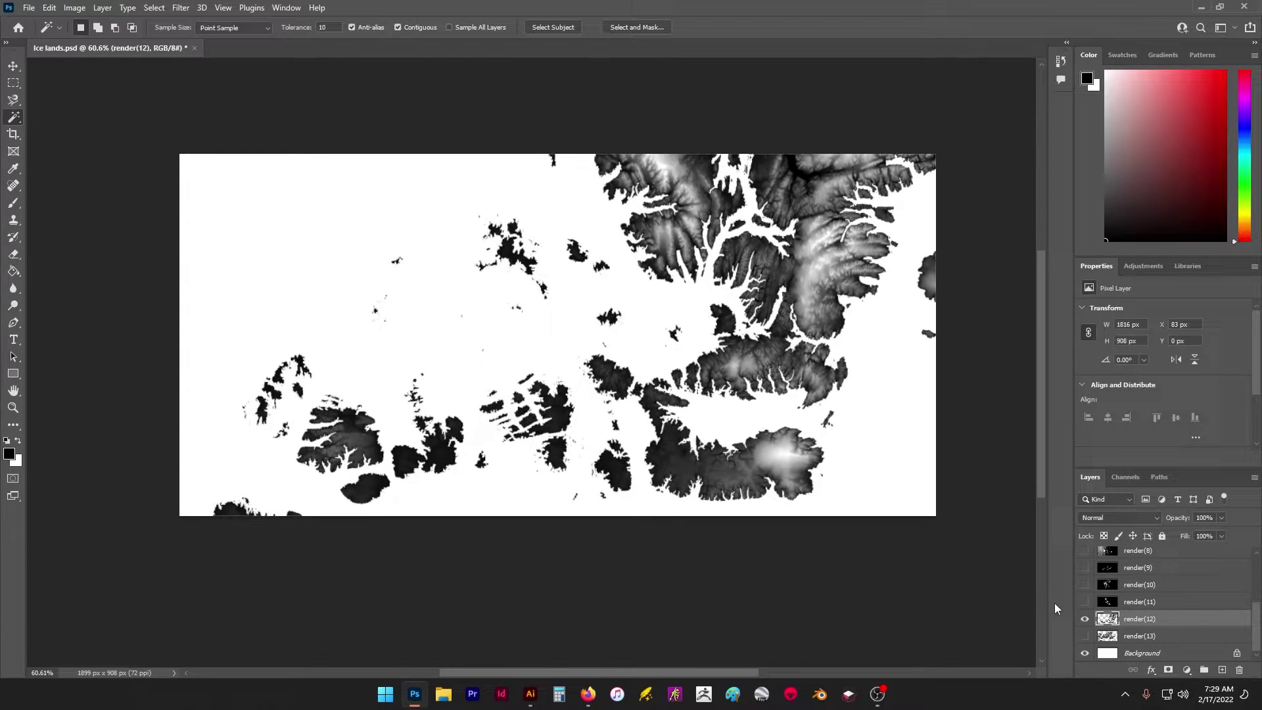
click(1084, 618)
click(1085, 602)
click(1139, 601)
click(882, 385)
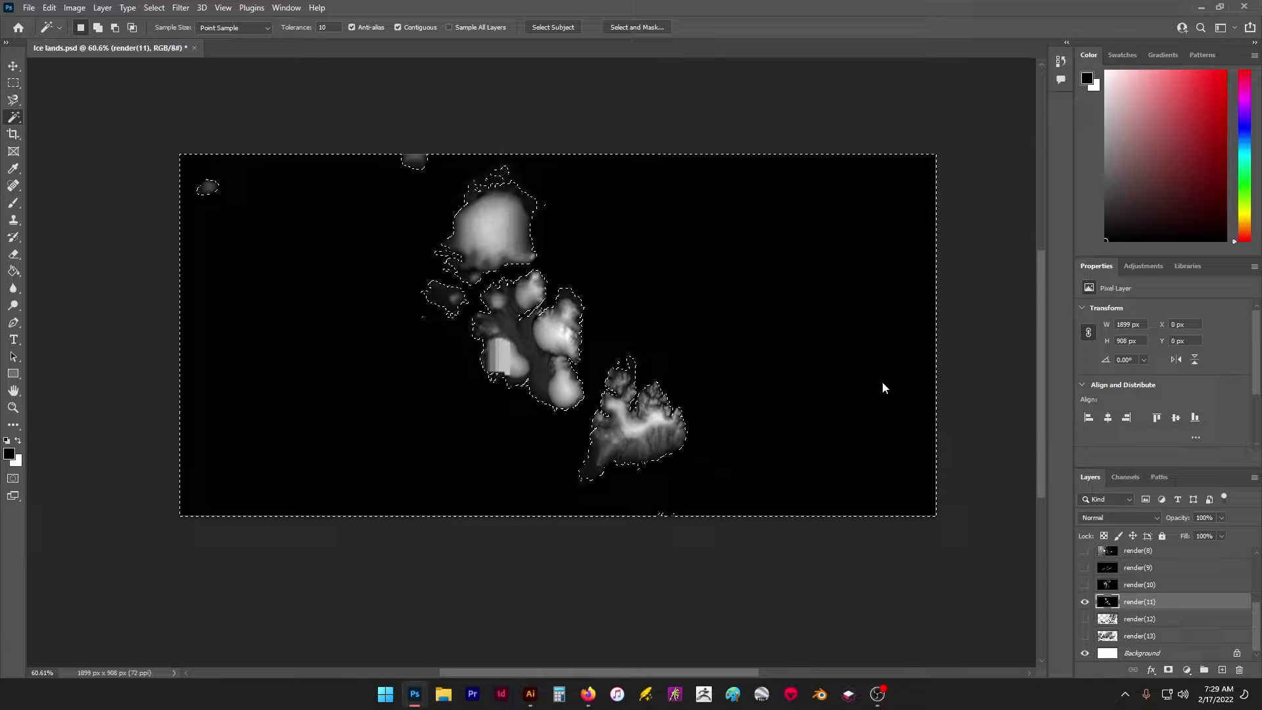
key(ctrl+BackSpace)
key(ctrl+d)
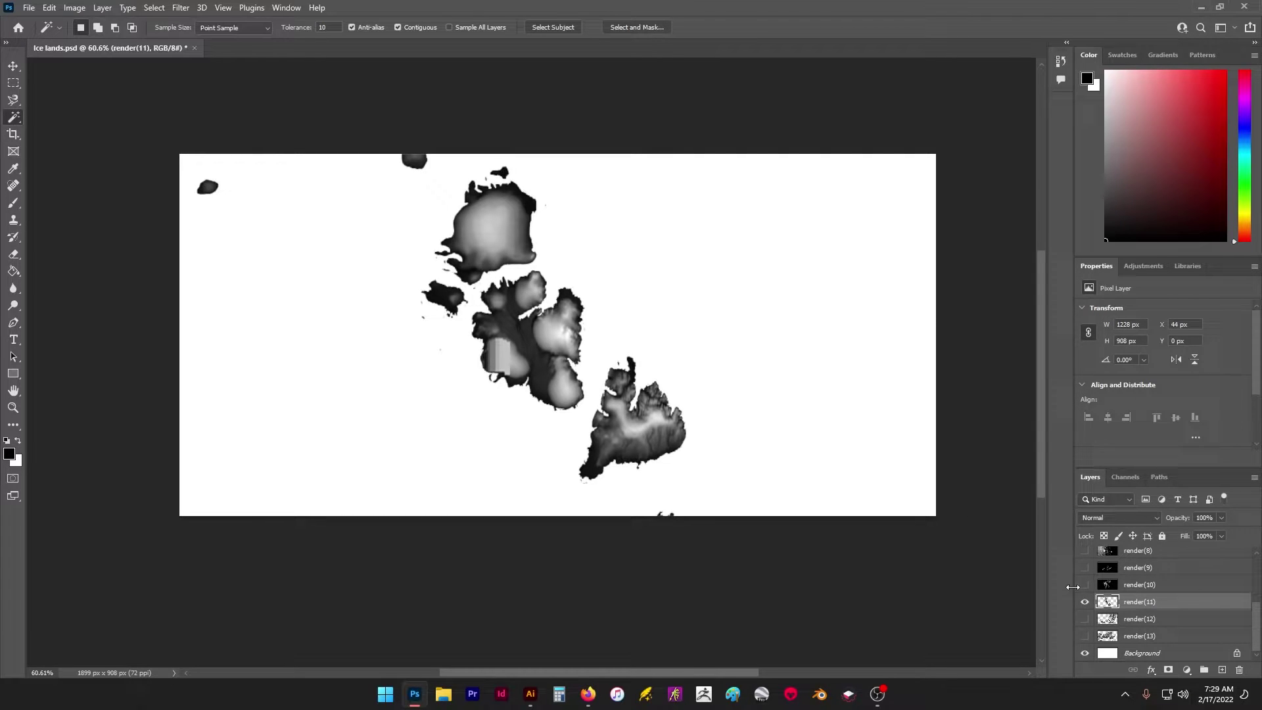
- Fill render(10)'s black sea with white
click(1084, 602)
click(1085, 584)
click(920, 427)
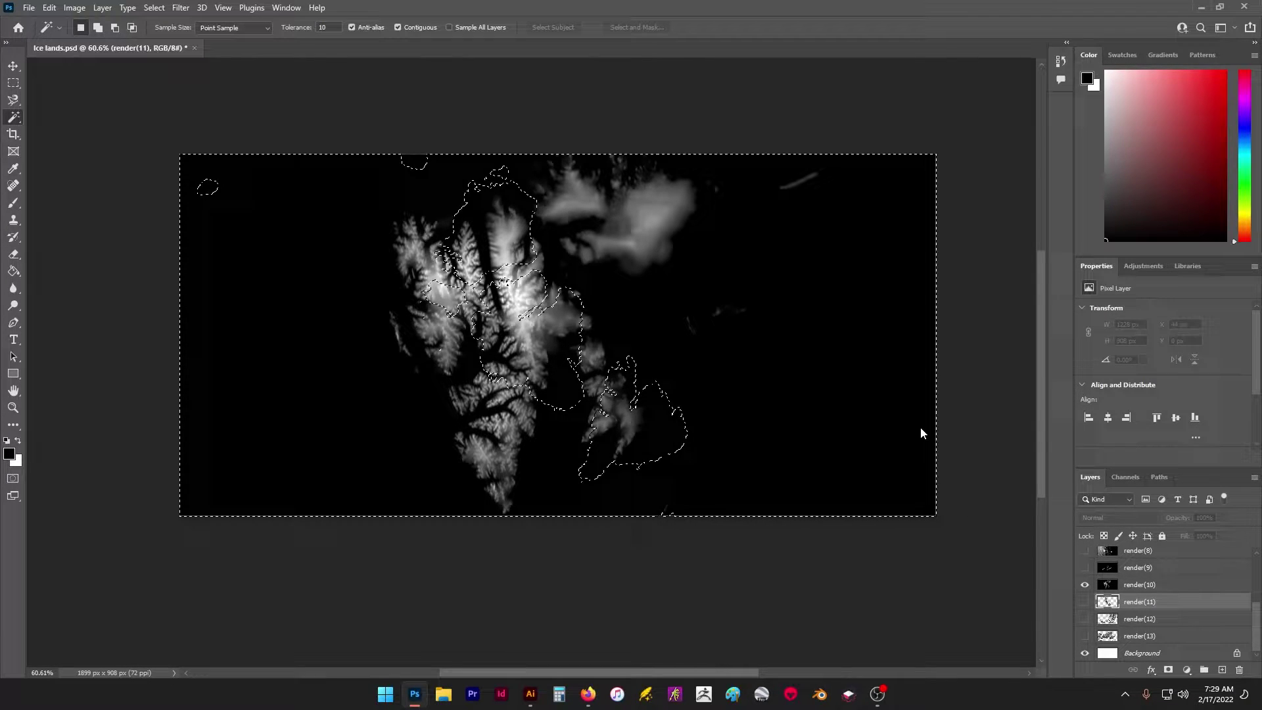
key(ctrl+d)
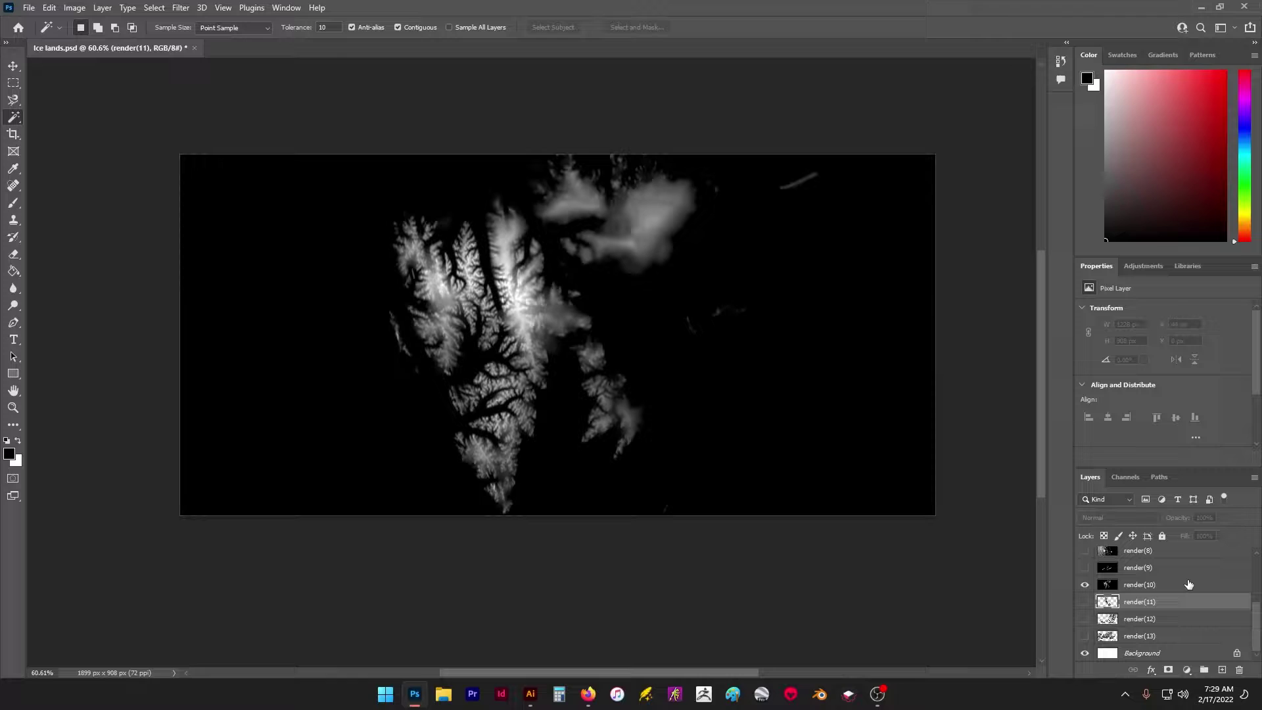
click(1140, 583)
click(716, 360)
key(ctrl+BackSpace)
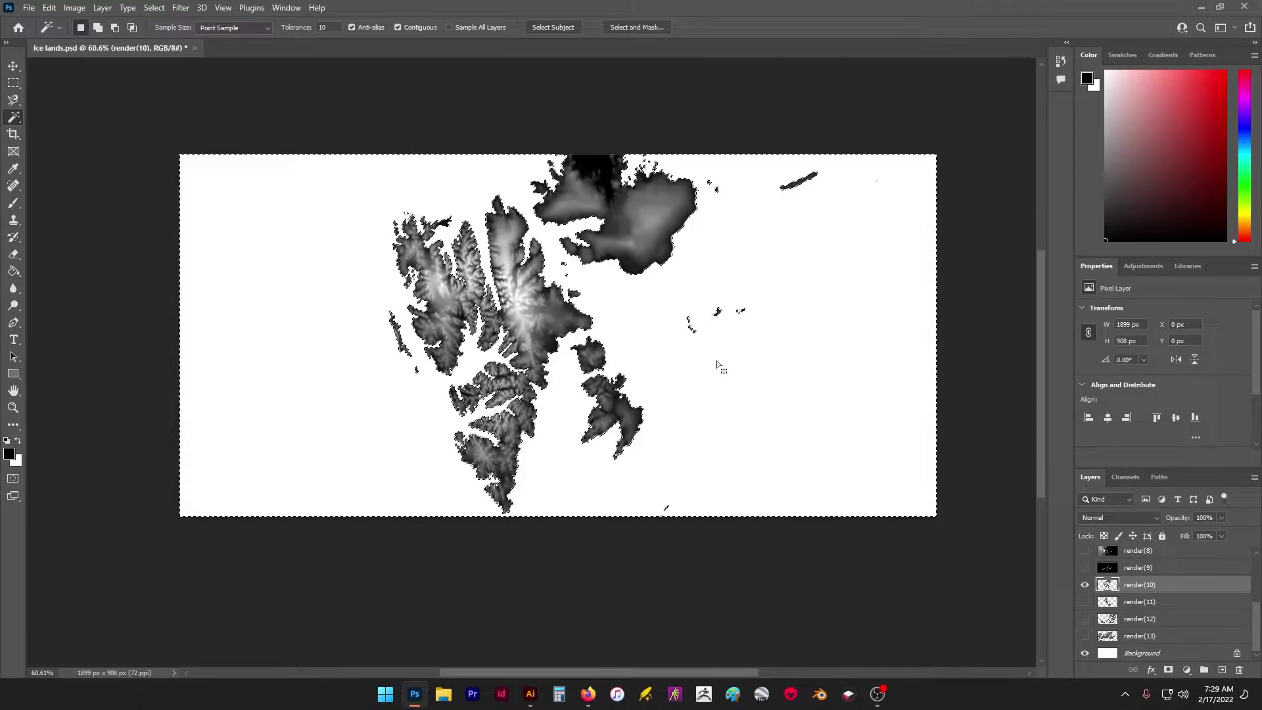
key(ctrl+d)
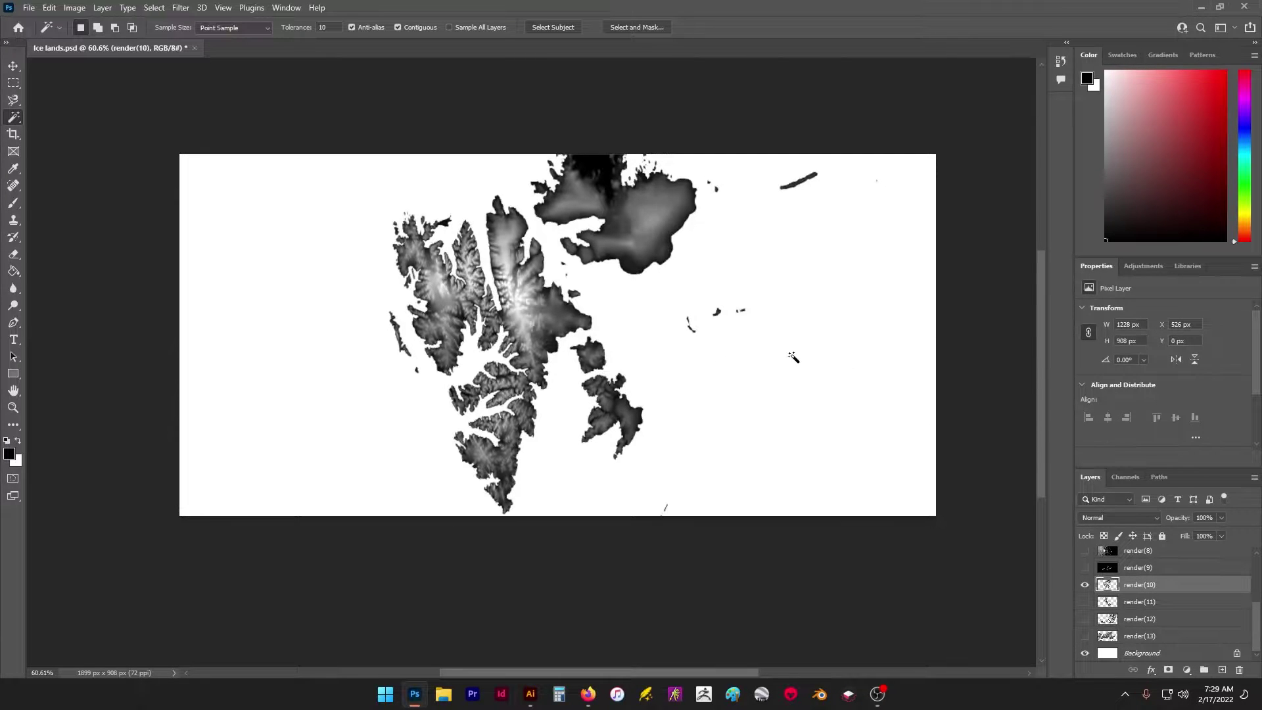
- Fill the black seas of render(9) and the next render layer with white
click(1084, 585)
click(1084, 567)
click(1140, 568)
click(761, 365)
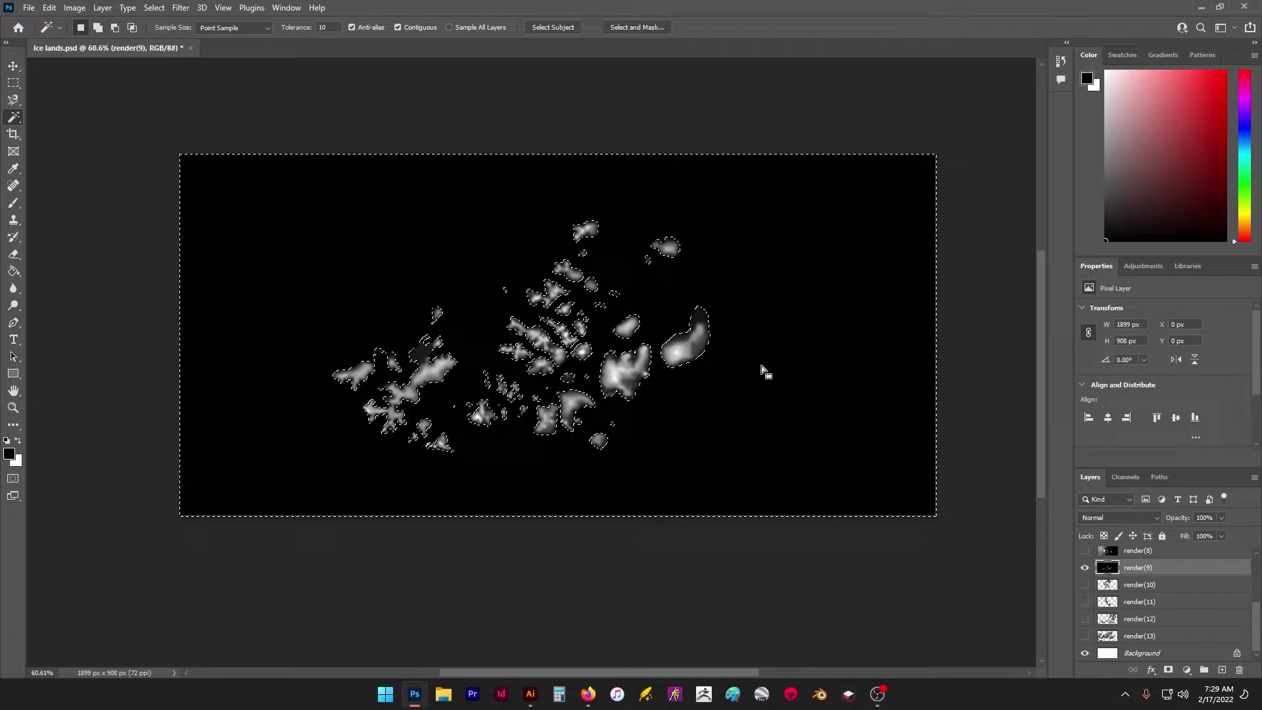
key(ctrl+BackSpace)
key(ctrl+d)
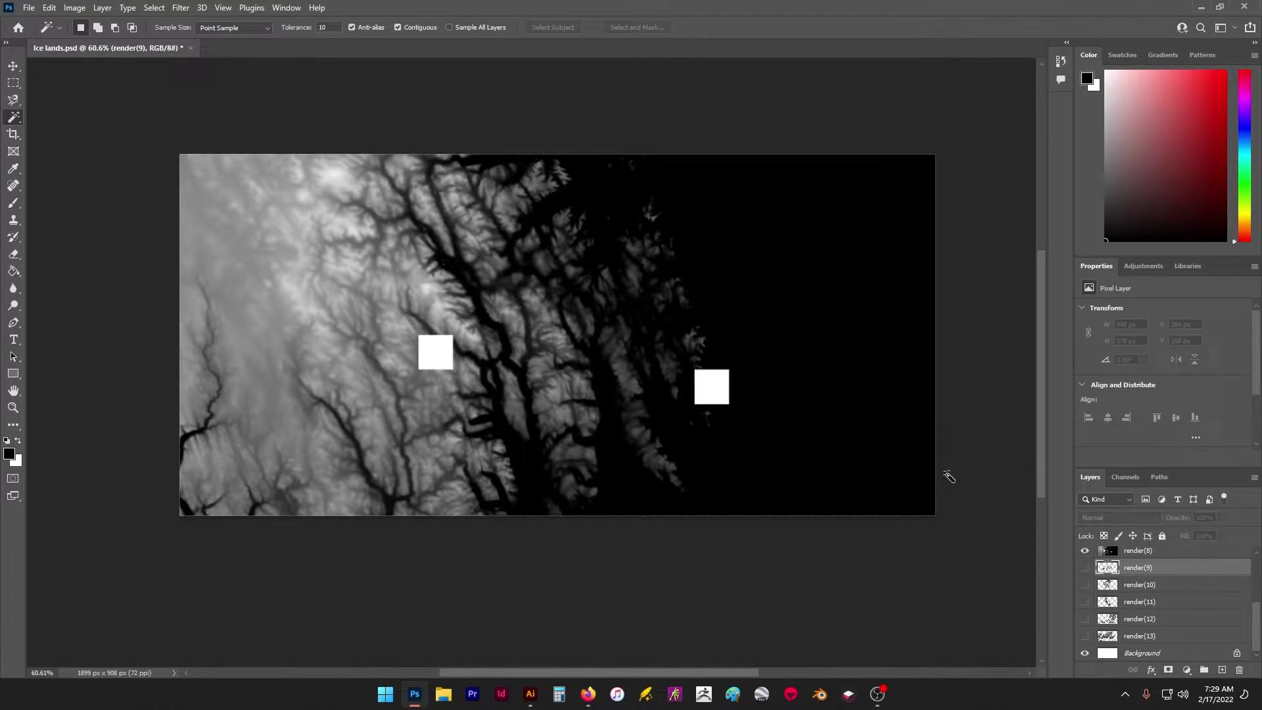
click(904, 447)
key(ctrl+BackSpace)
- Lasso four separate islands freehand on the render layers, including one near the top of the map
key(ctrl+d)
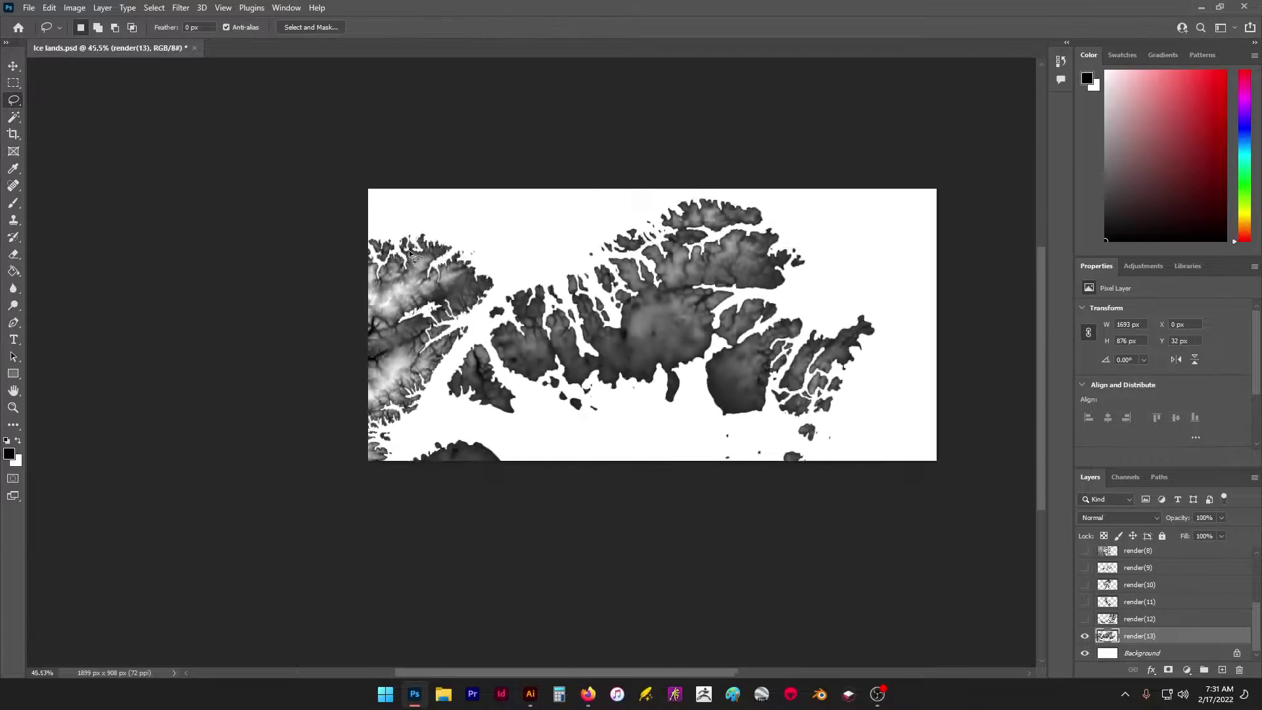
drag(583, 171, 400, 286)
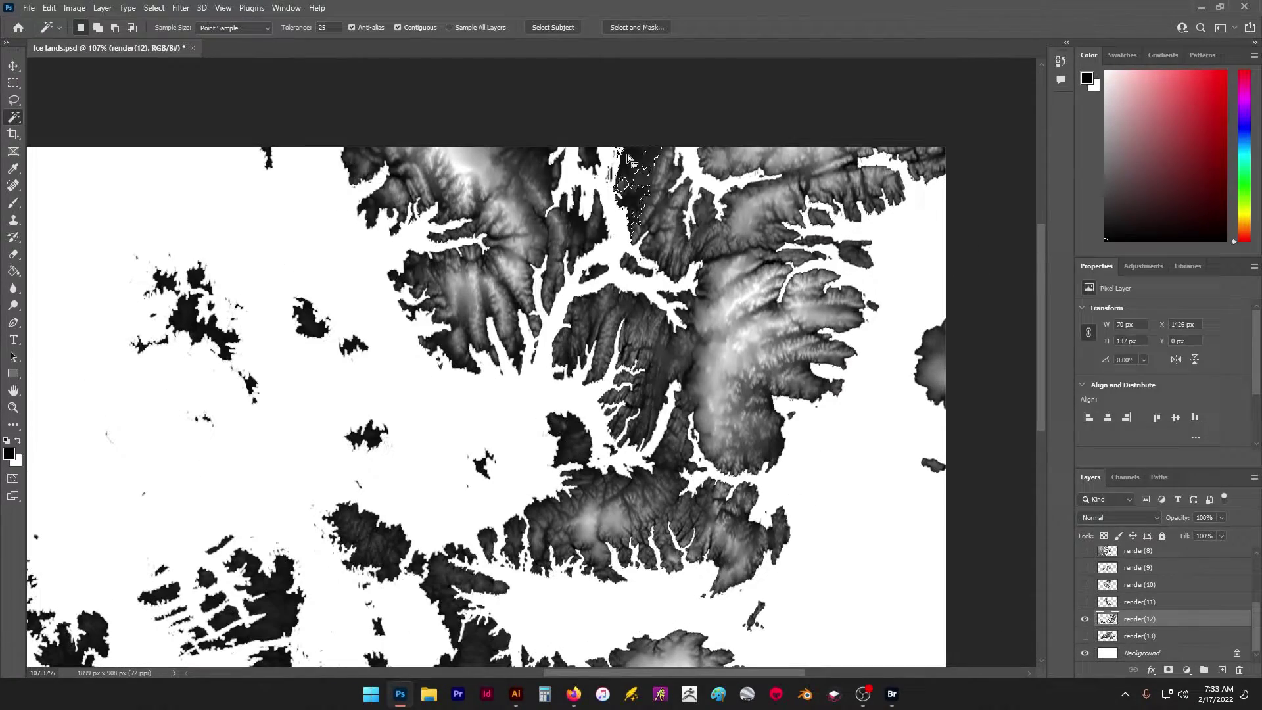
mouse_move(338, 155)
mouse_down()
mouse_move(506, 211)
mouse_move(282, 79)
mouse_up()
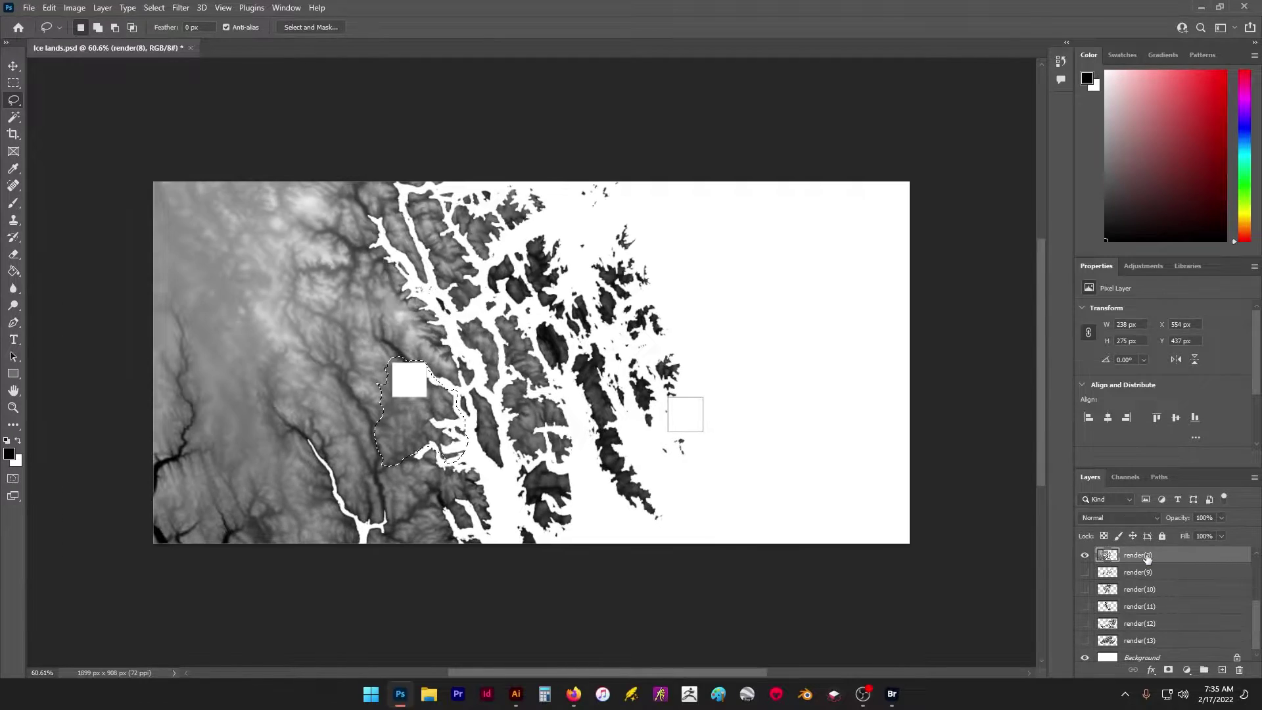
drag(394, 543, 655, 26)
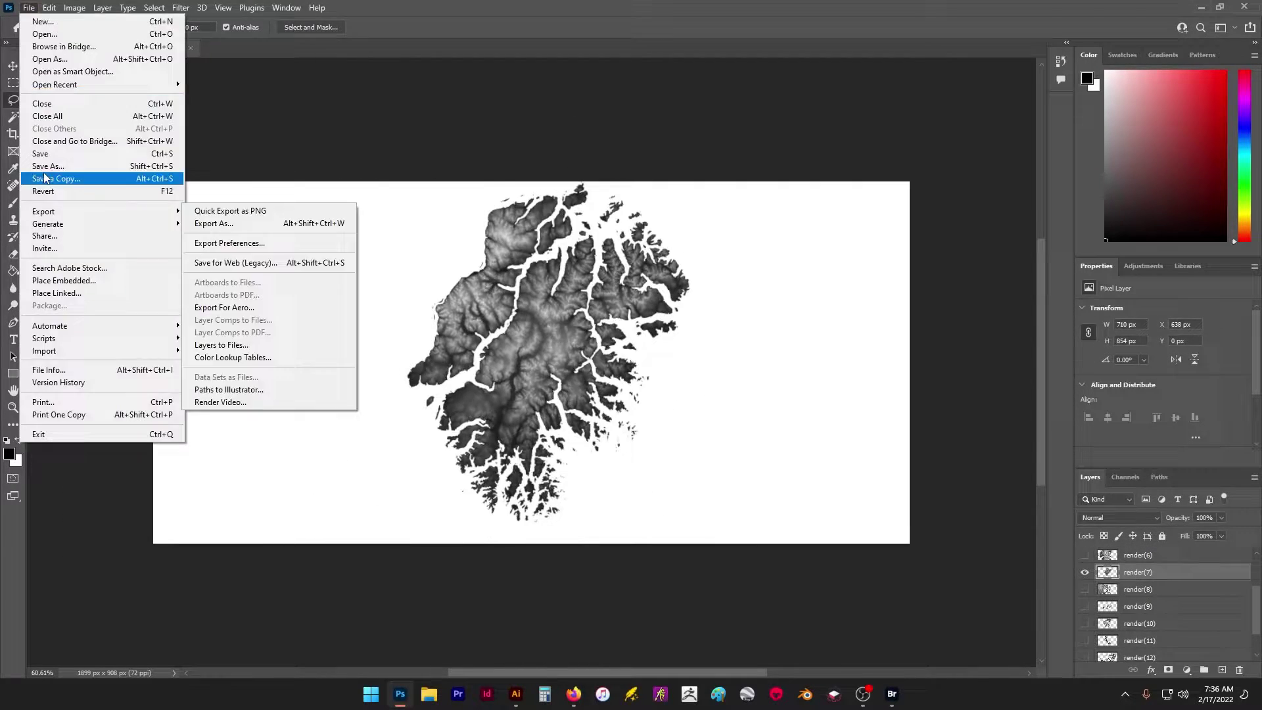
drag(664, 214, 718, 190)
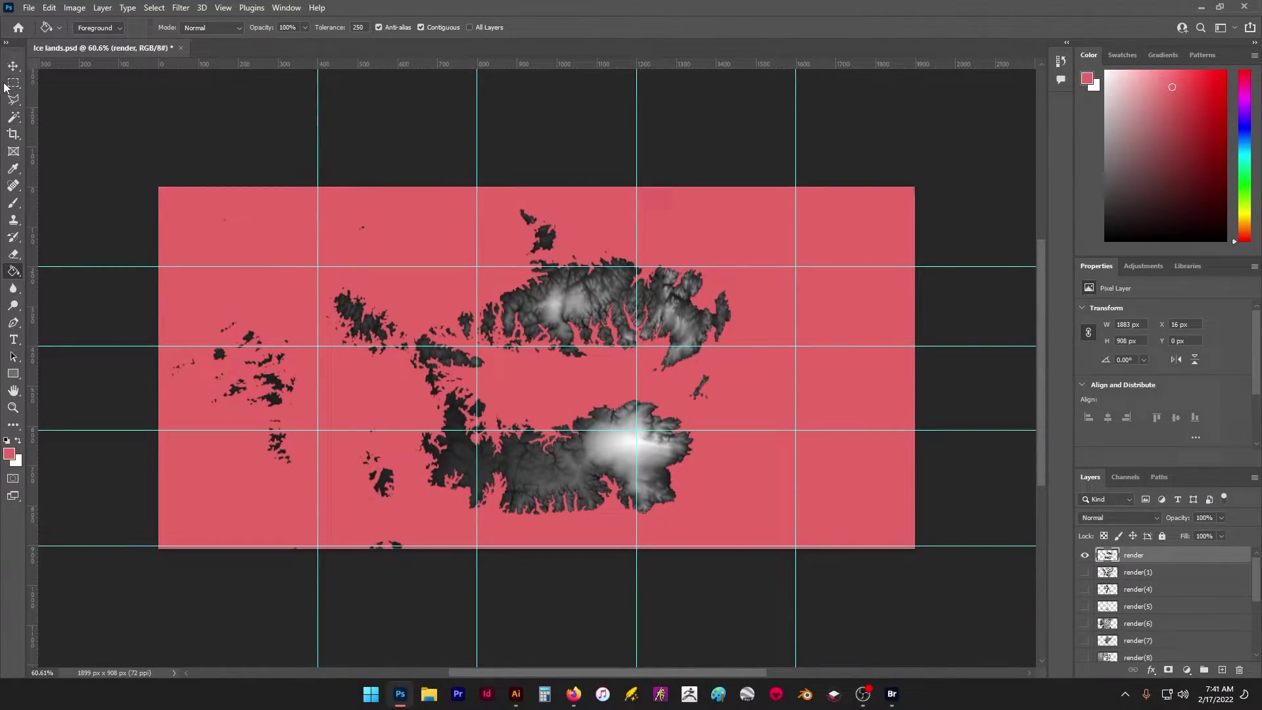
- Switch to Polygonal Lasso, add a new empty layer, and set the image resolution to 250 ppi
click(13, 99)
key(ctrl+shift+alt+n)
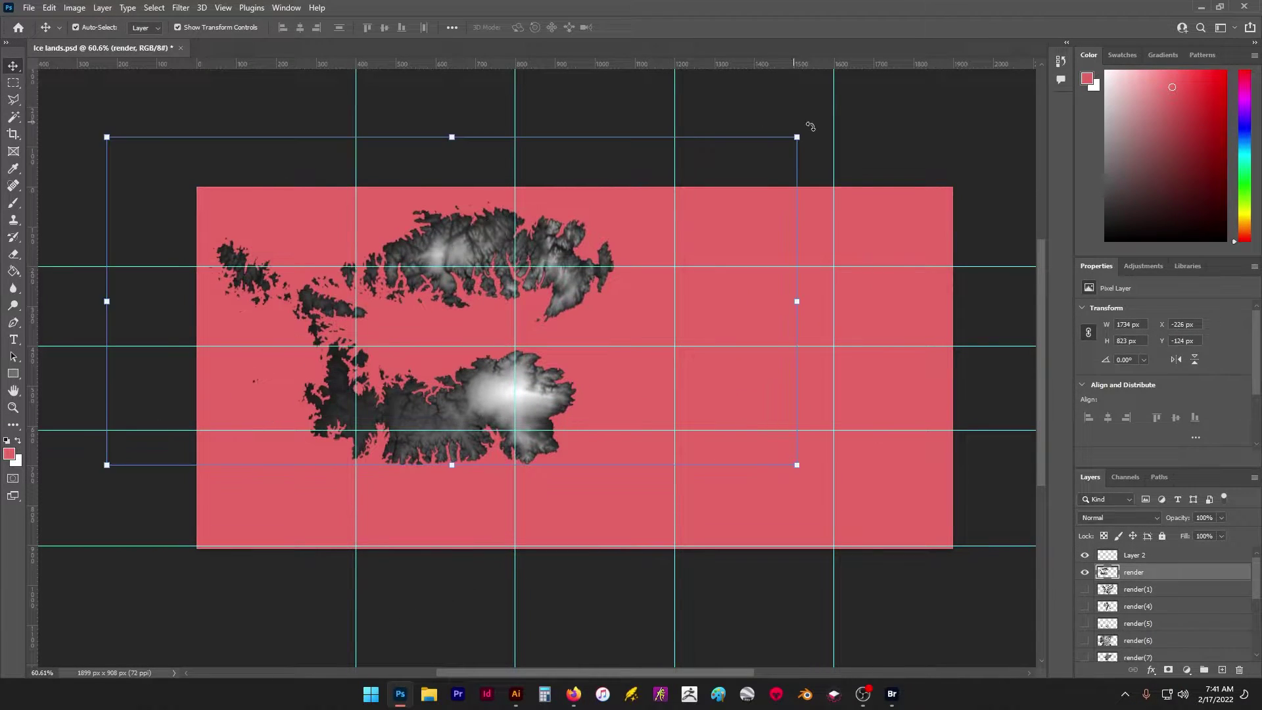
key(ctrl+alt+i)
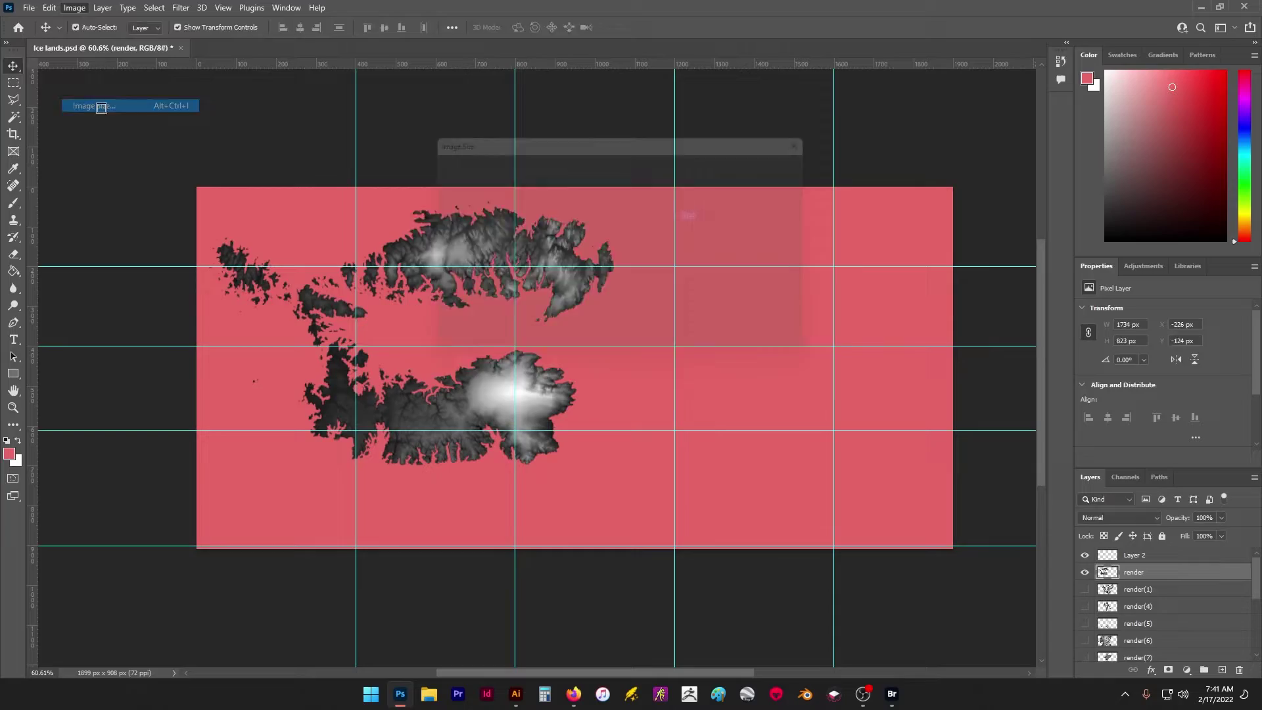
text(250)
key(Return)
- Free-transform the island pair, moving it and scaling it down to about 55%
key(ctrl+t)
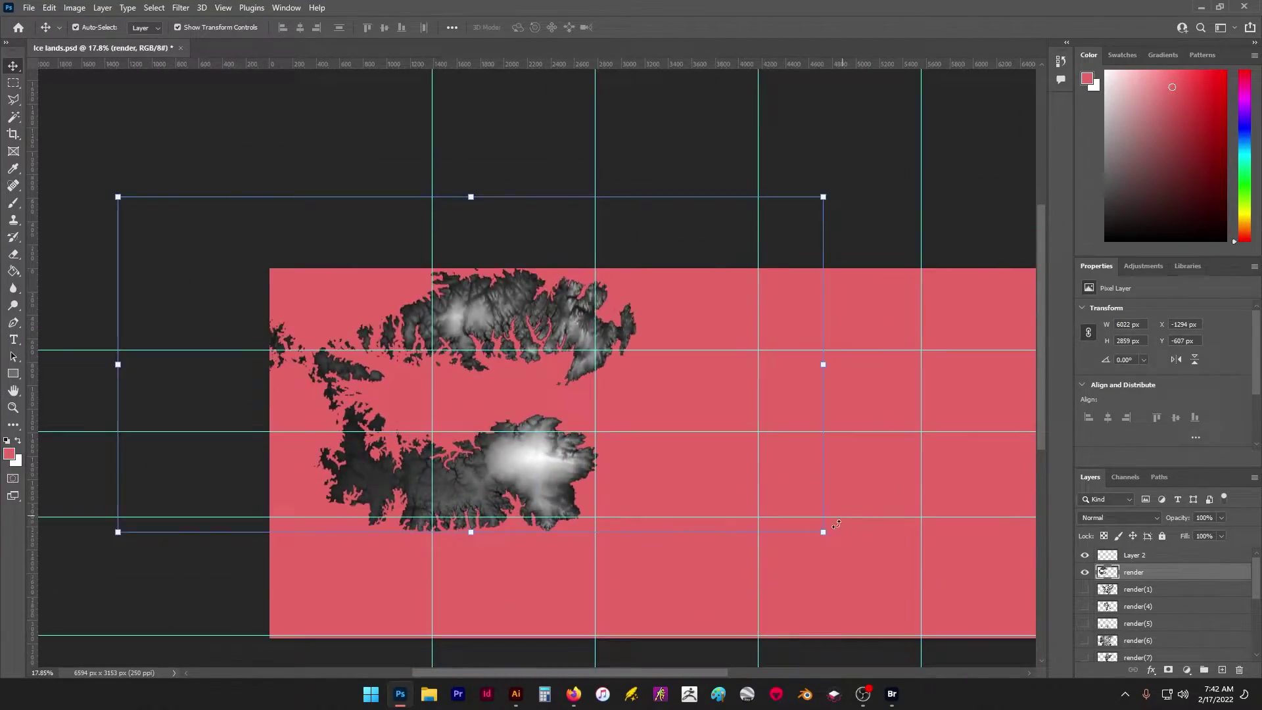
drag(365, 298, 438, 308)
scroll(409, 317, up, 2)
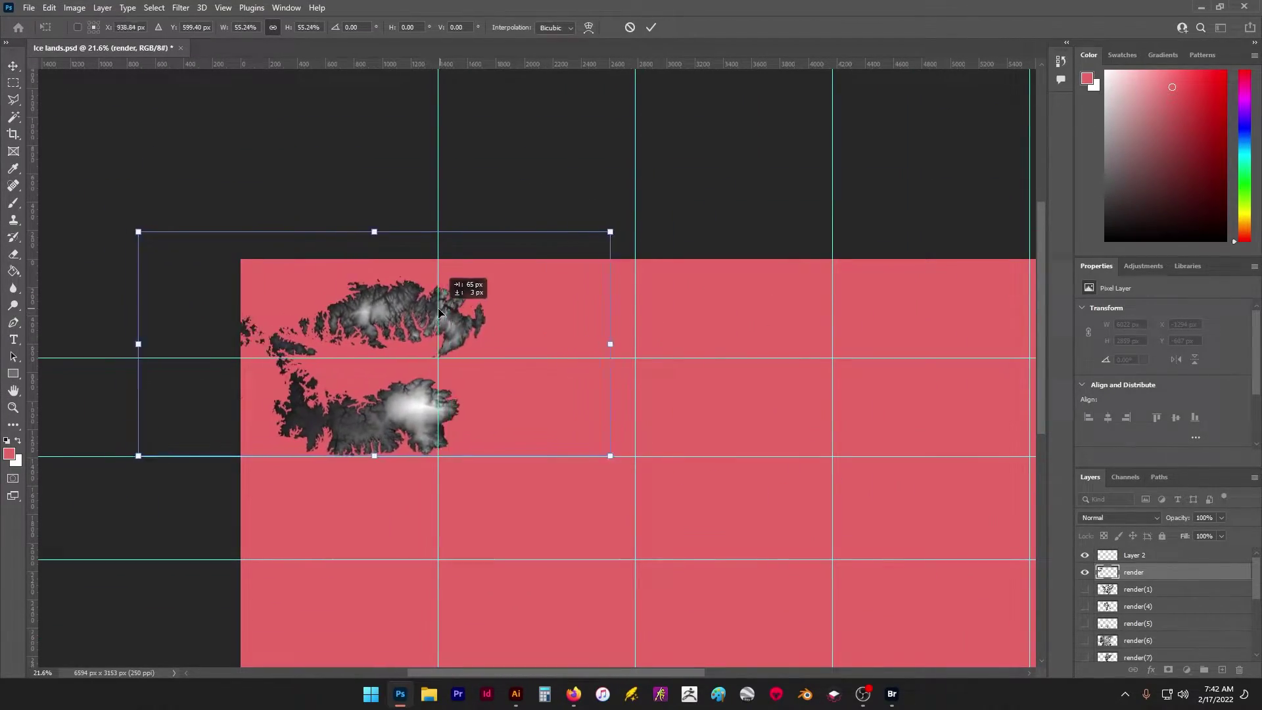
drag(438, 307, 461, 309)
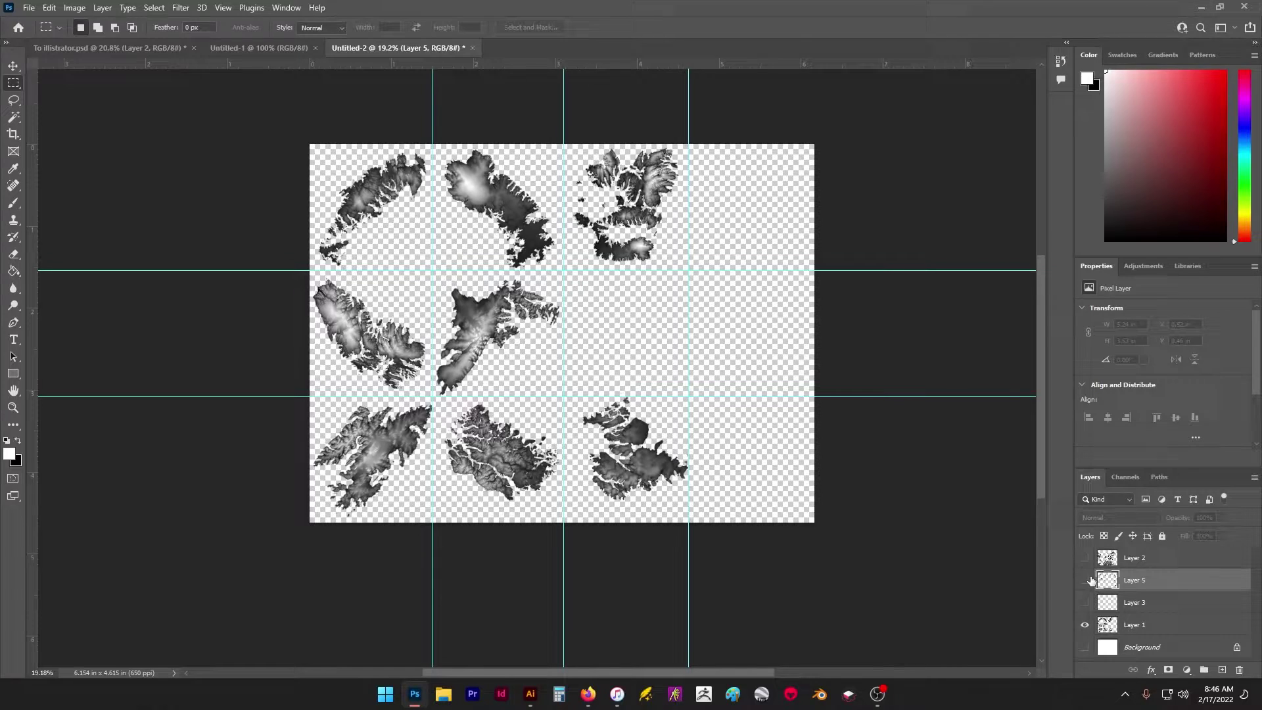
- Duplicate Layer 1 and Layer 2 to create Layer 1 copy and Layer 2 copy
click(1146, 625)
right_click(1147, 625)
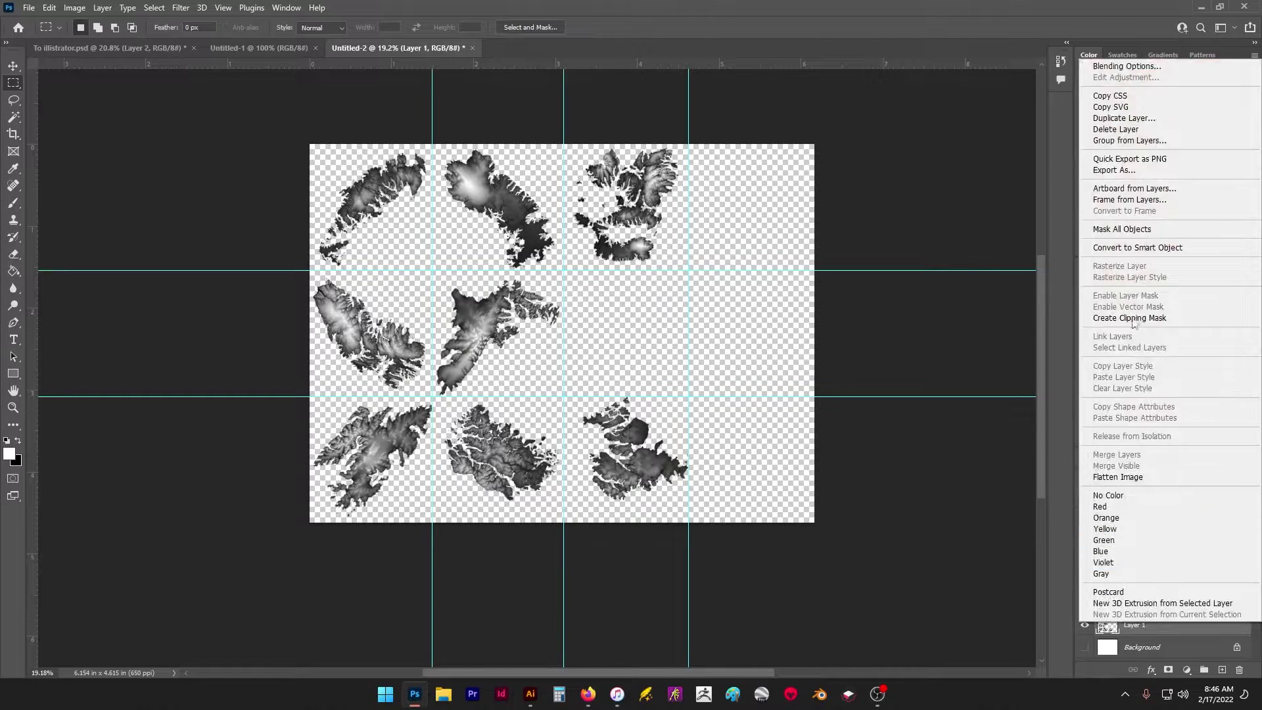
click(1157, 118)
click(759, 213)
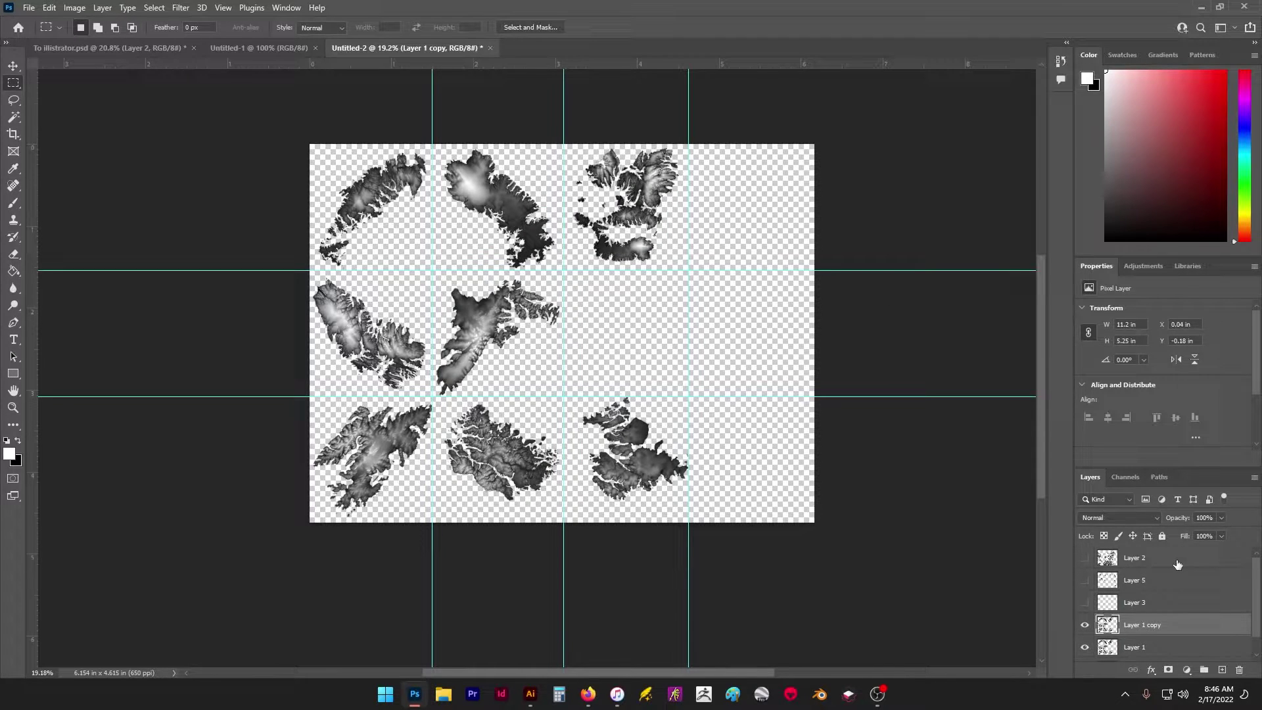
click(1169, 557)
right_click(1168, 557)
click(1083, 174)
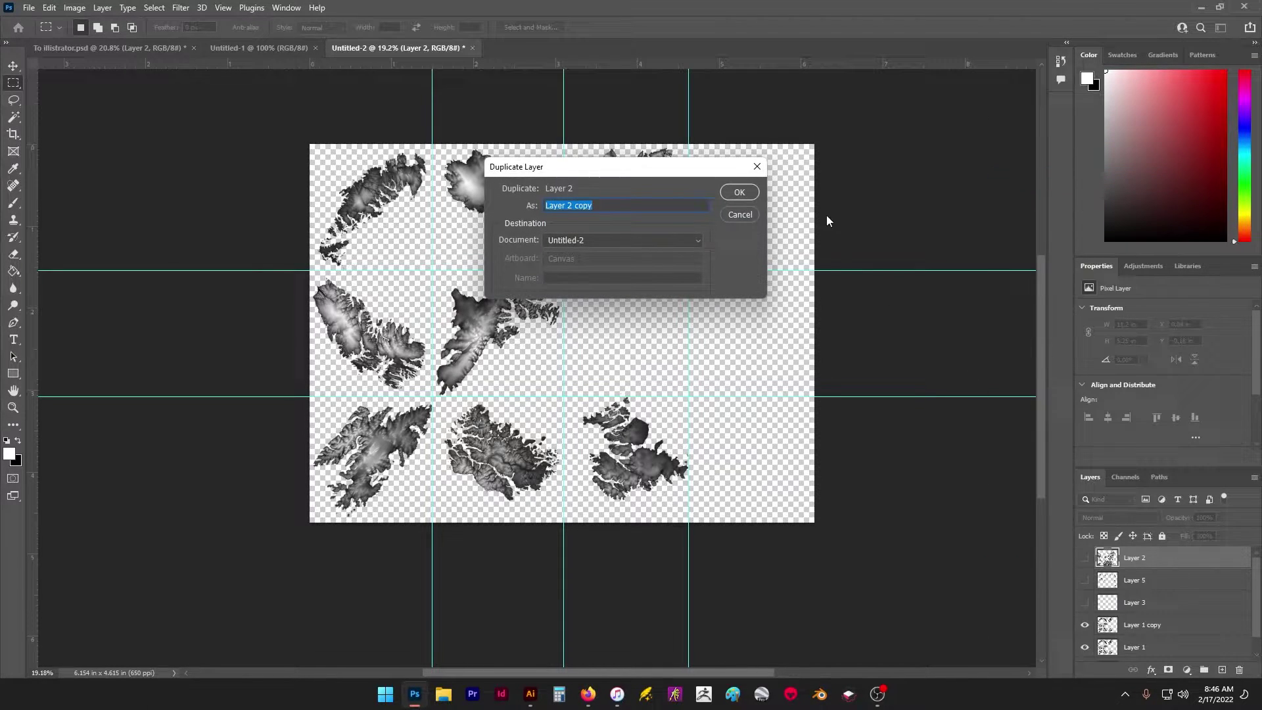
click(736, 192)
- Set Layer 1 copy's blend mode to Divide, after trying Hard Mix, Subtract and Exclusion
scroll(1165, 592, down, 2)
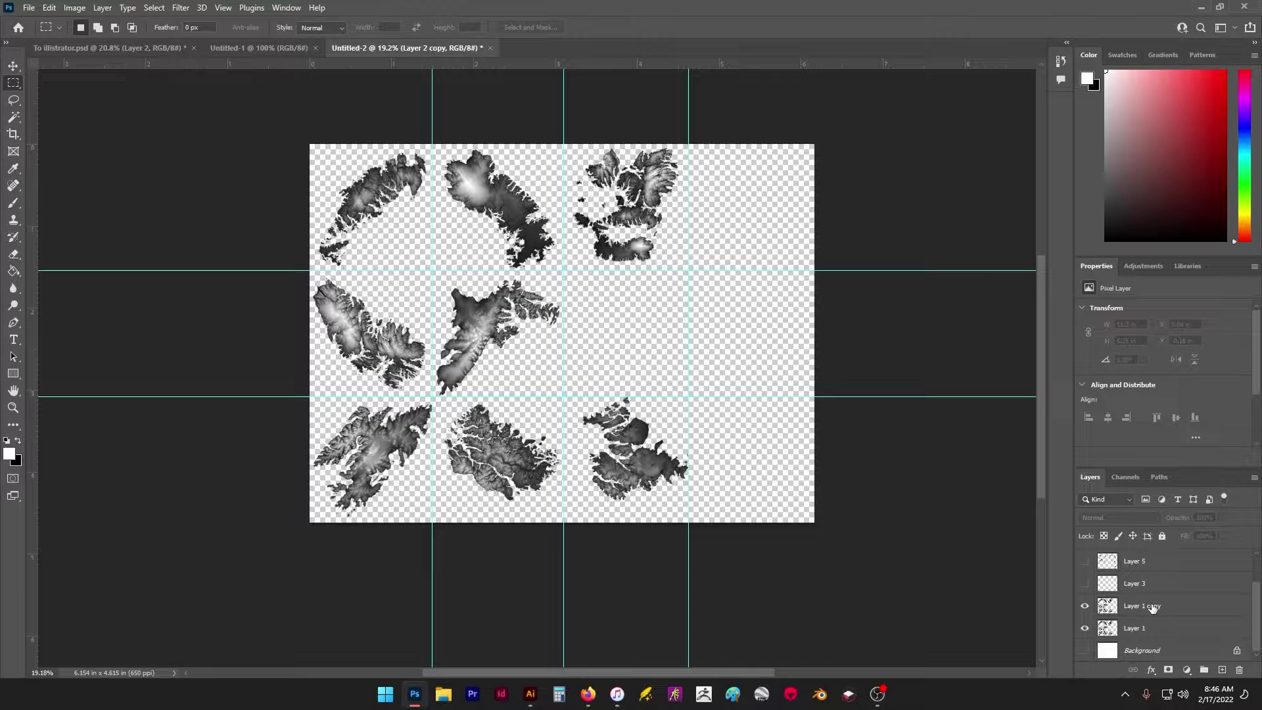
click(1153, 608)
click(1143, 518)
click(1143, 571)
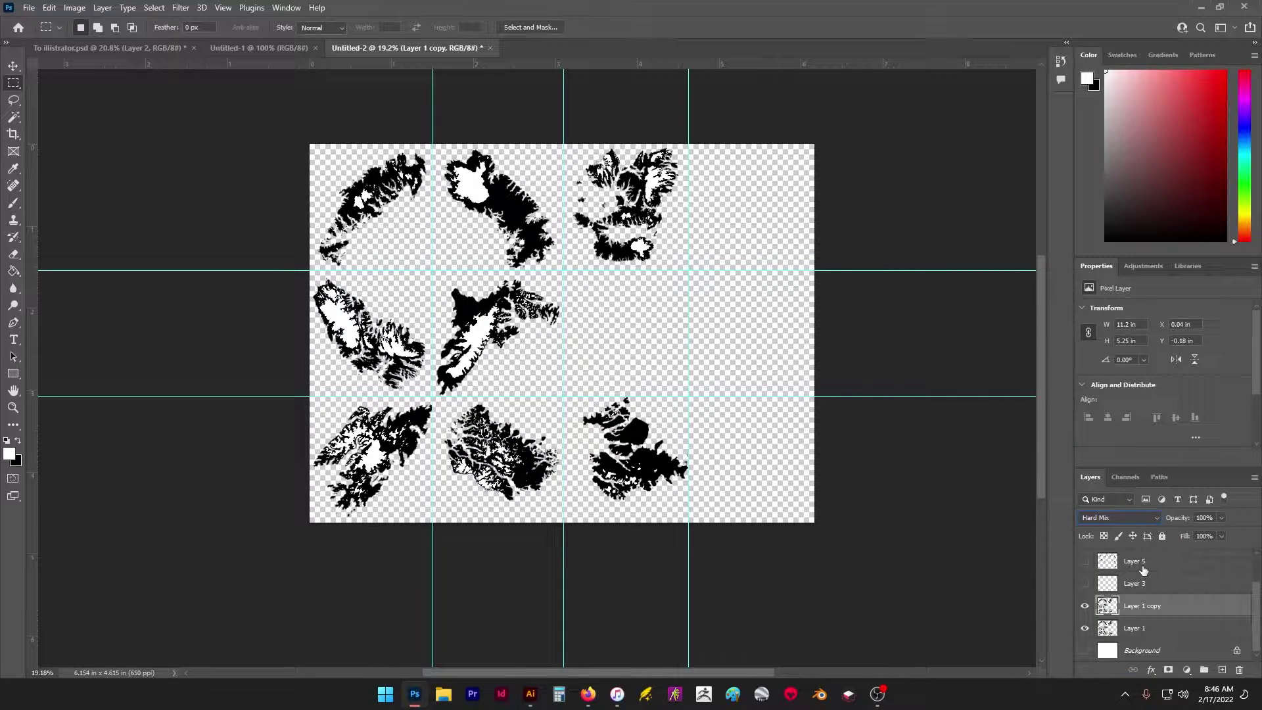
key(Down)
key(Down)
key(Down)
key(Down)
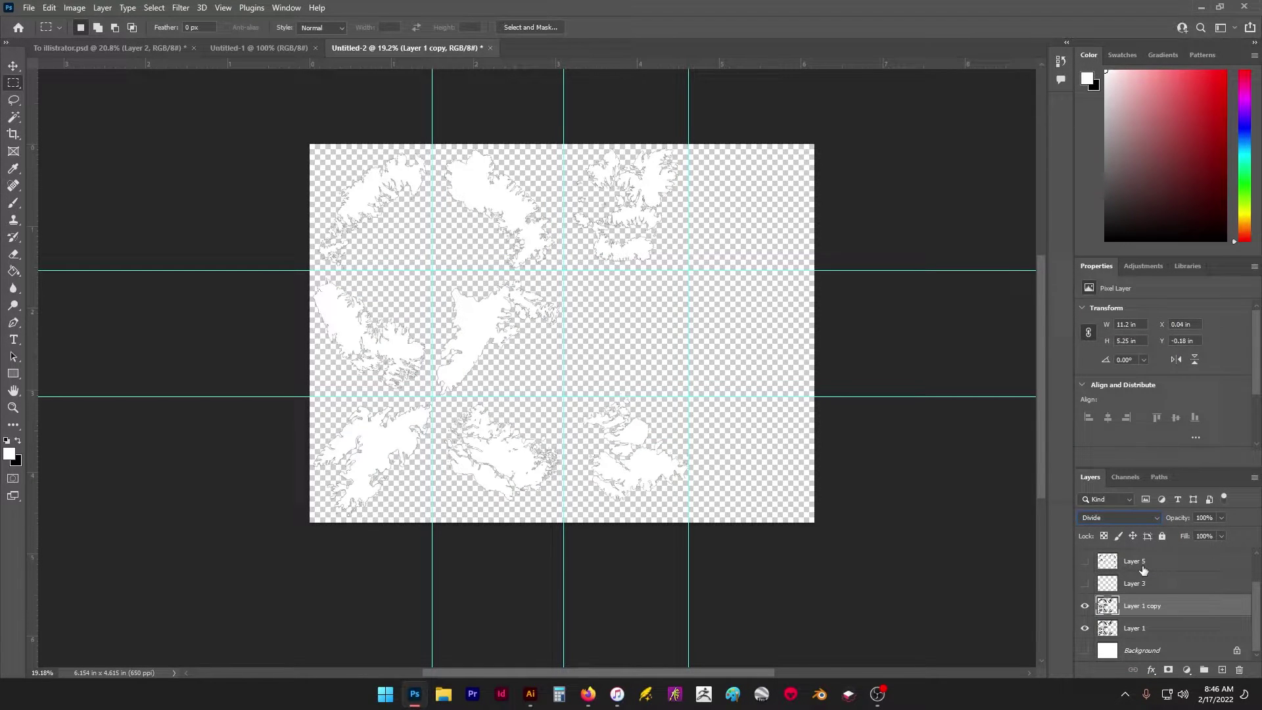
key(Up)
key(Up)
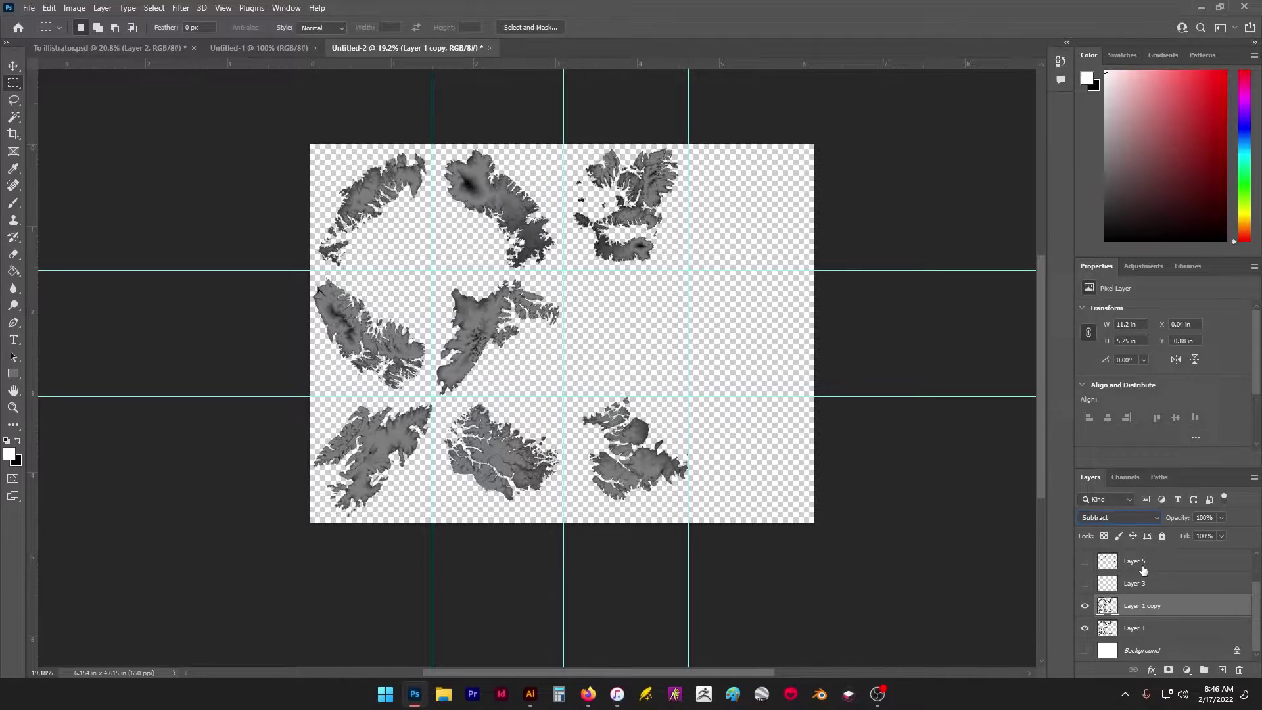
key(Down)
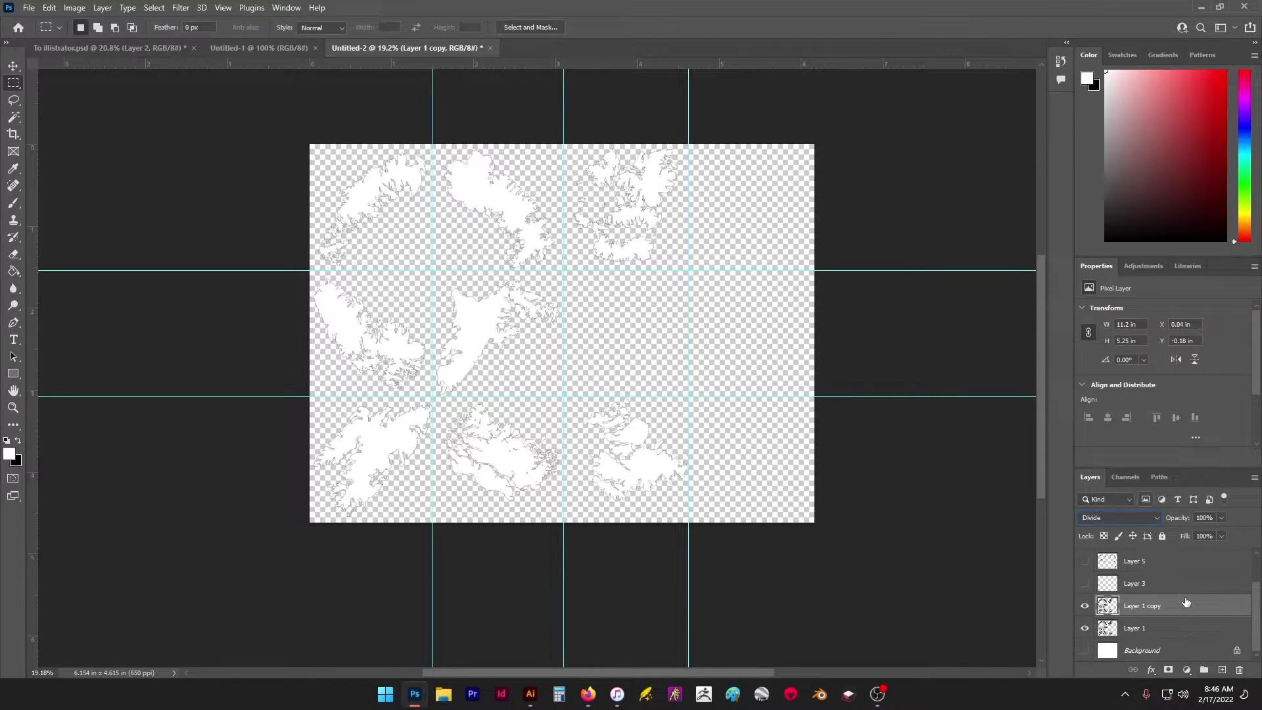
- Add a Bevel & Emboss to Layer 1 copy with 261% depth, 10 px size, 0 px soften
click(1151, 669)
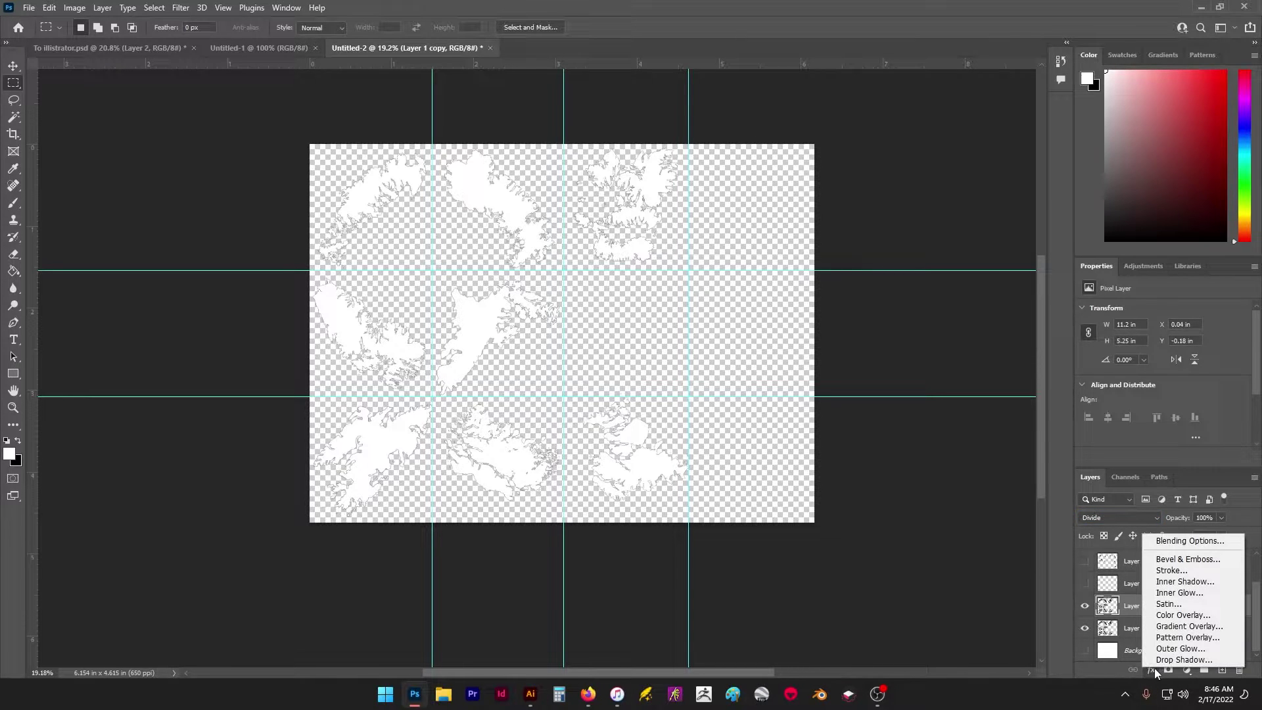
click(1206, 560)
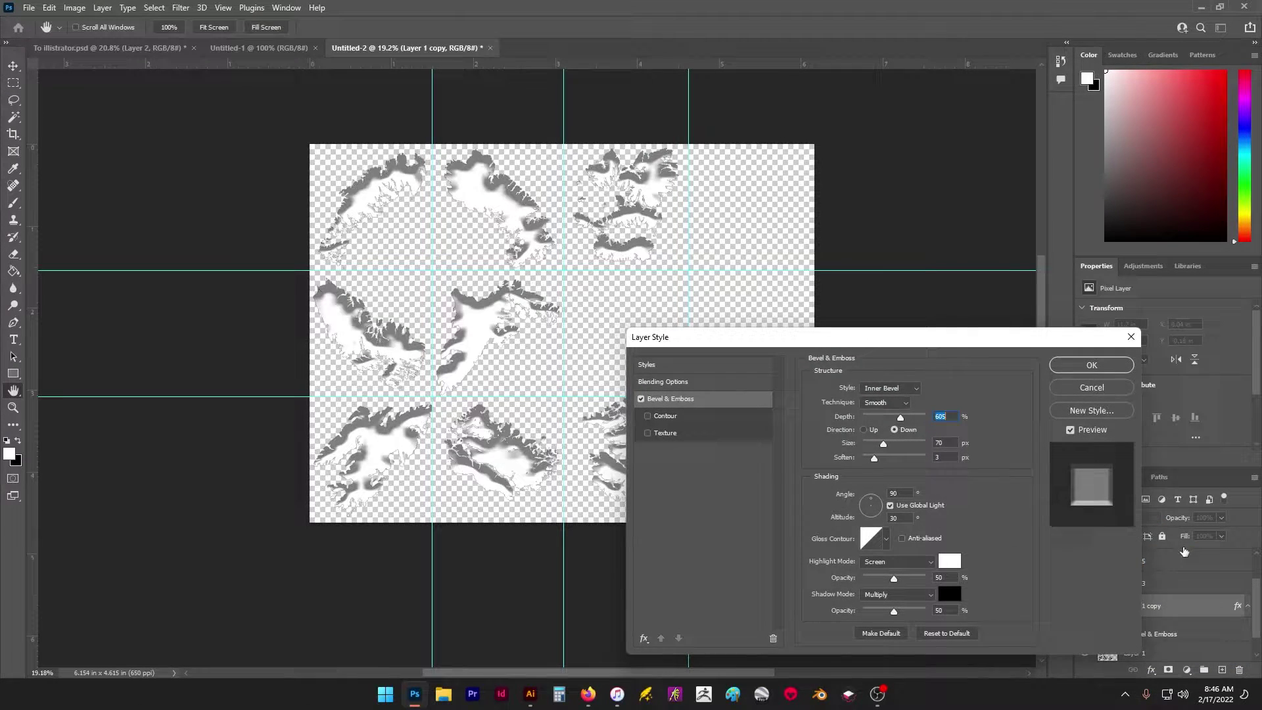
key(alt)
text(1000)
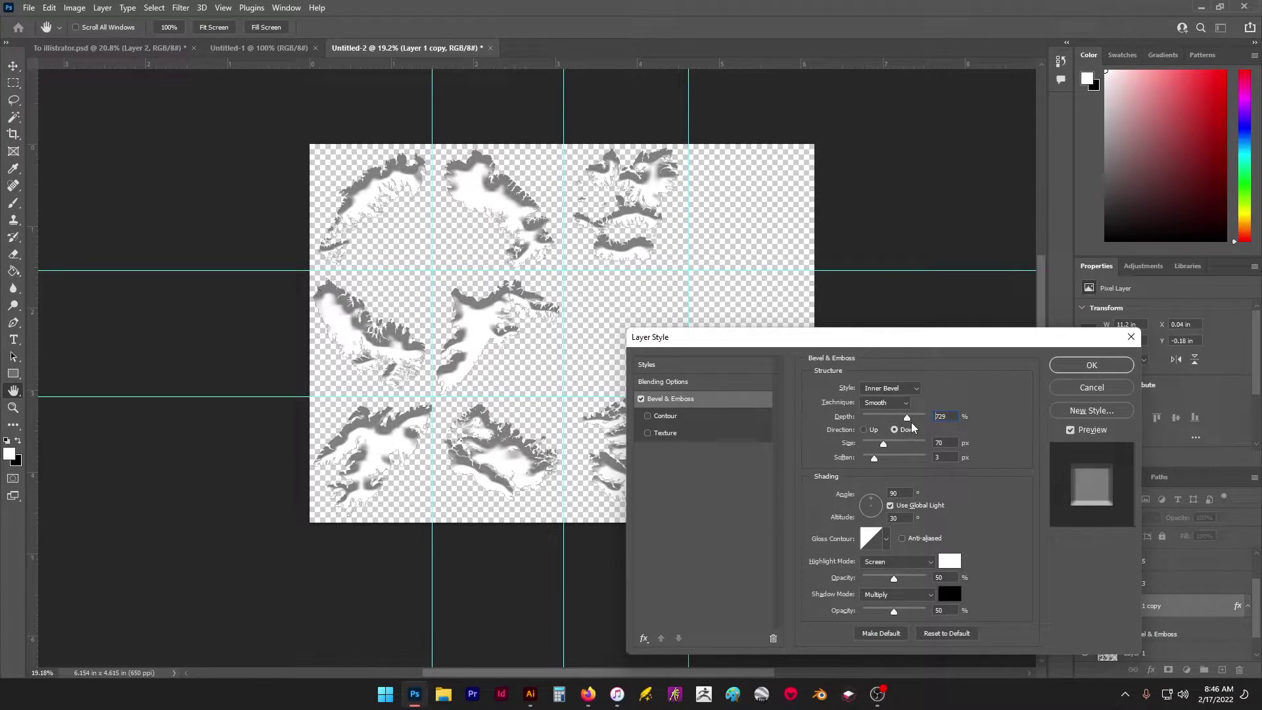
mouse_move(926, 418)
mouse_down()
mouse_move(865, 434)
mouse_move(881, 438)
mouse_up()
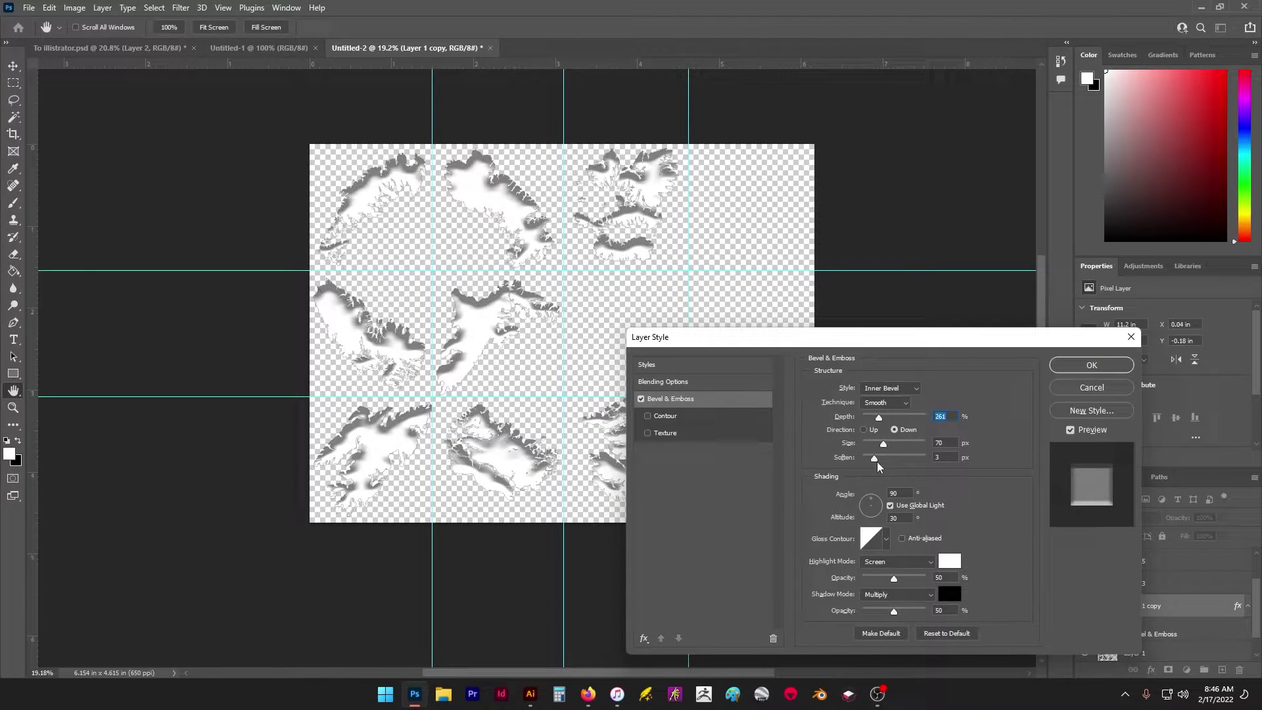
click(862, 458)
drag(883, 443, 870, 446)
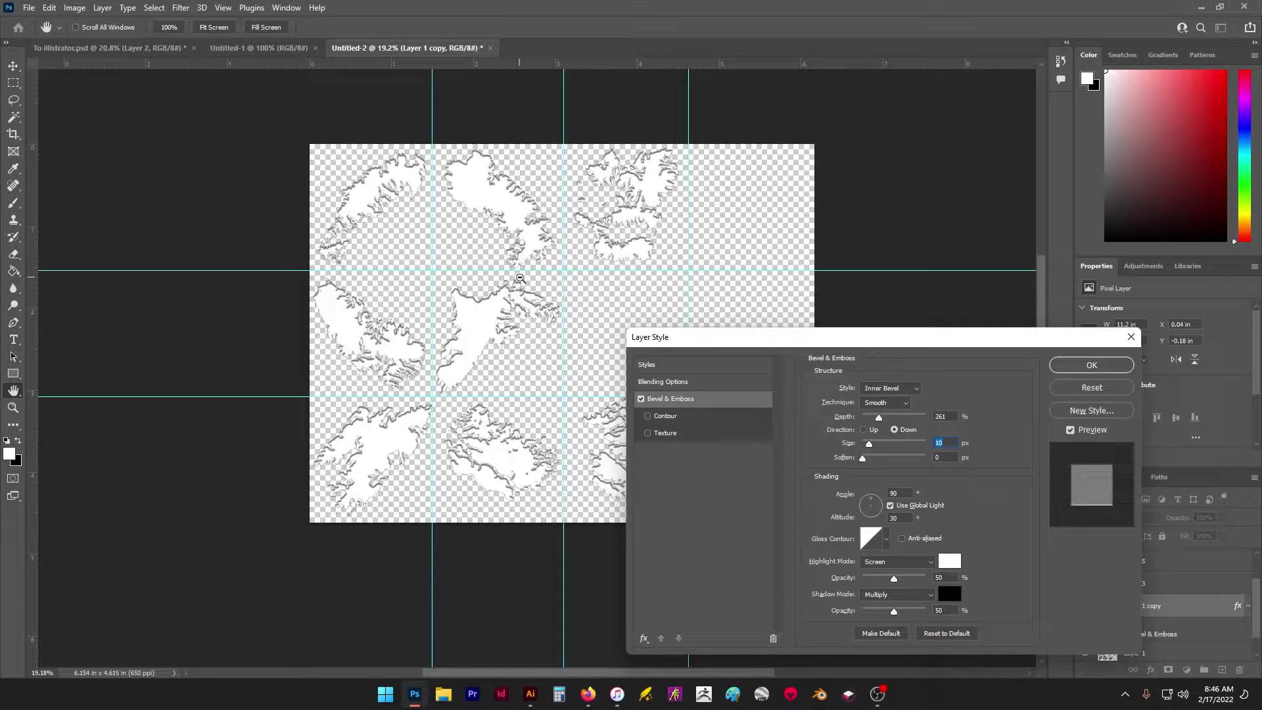
click(1092, 365)
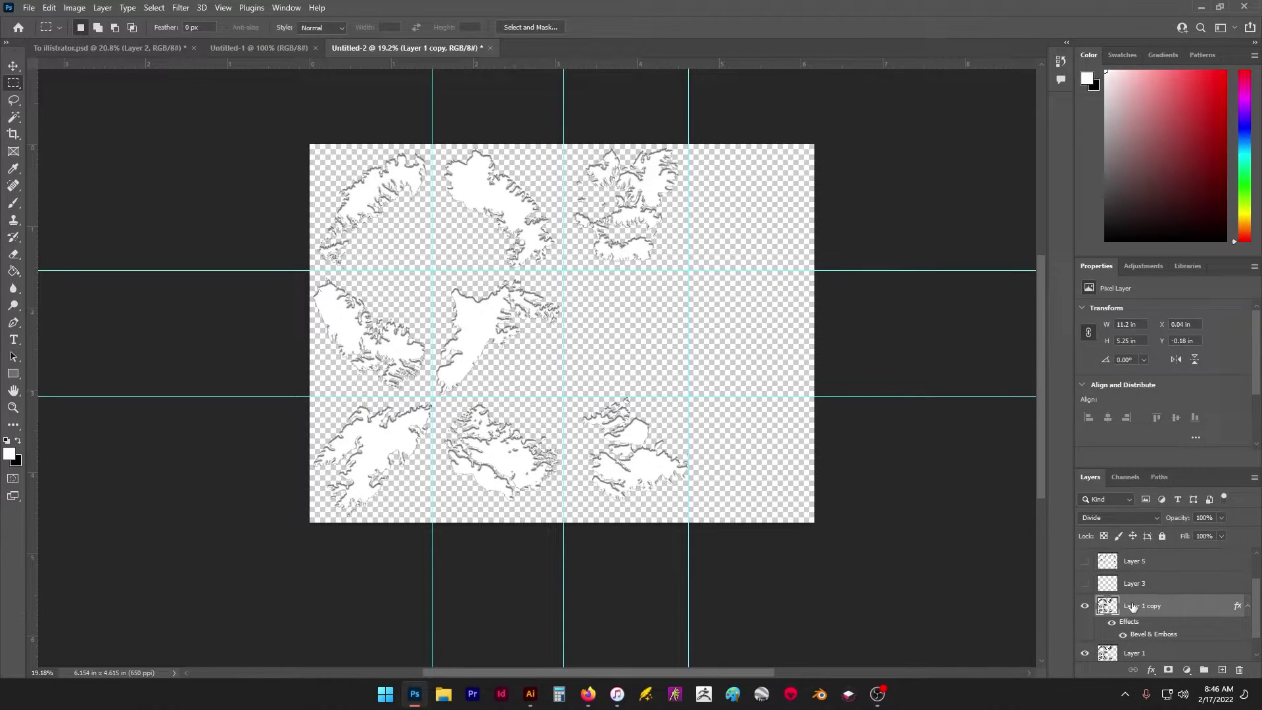
- Show and select Layer 5, then start a save to the computer and cancel it
scroll(1131, 606, up, 2)
click(1085, 602)
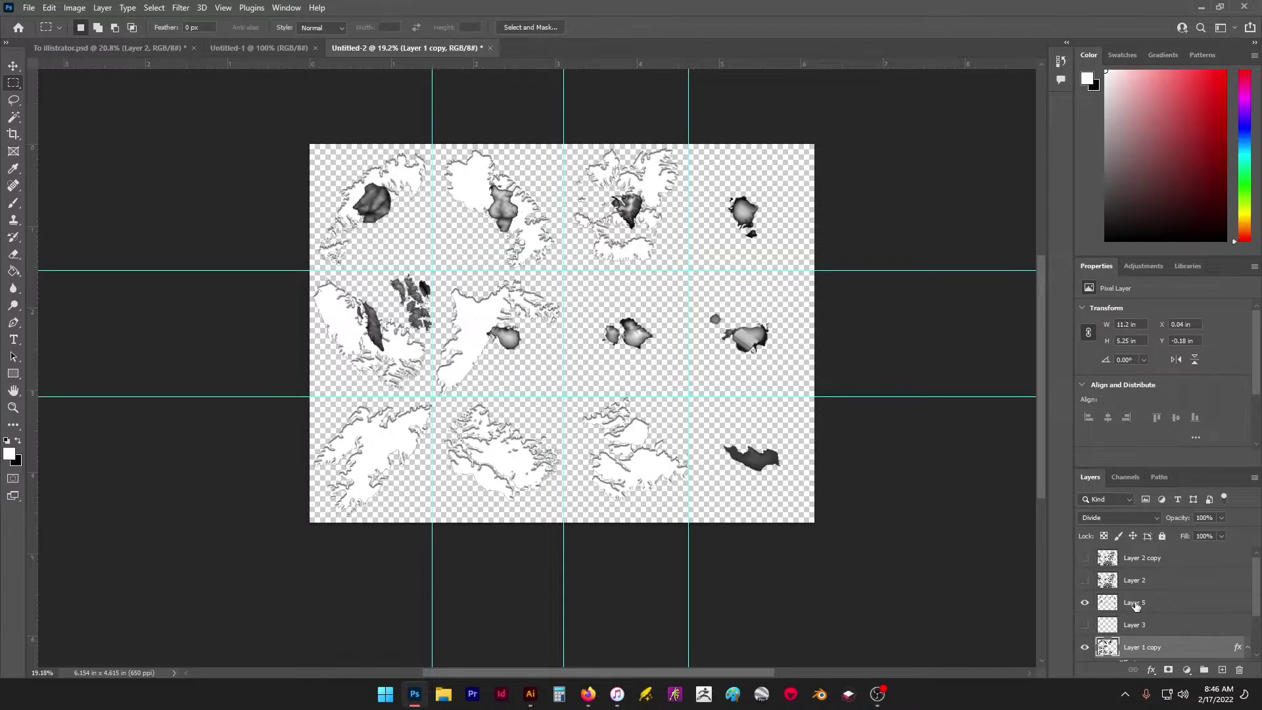
click(1139, 603)
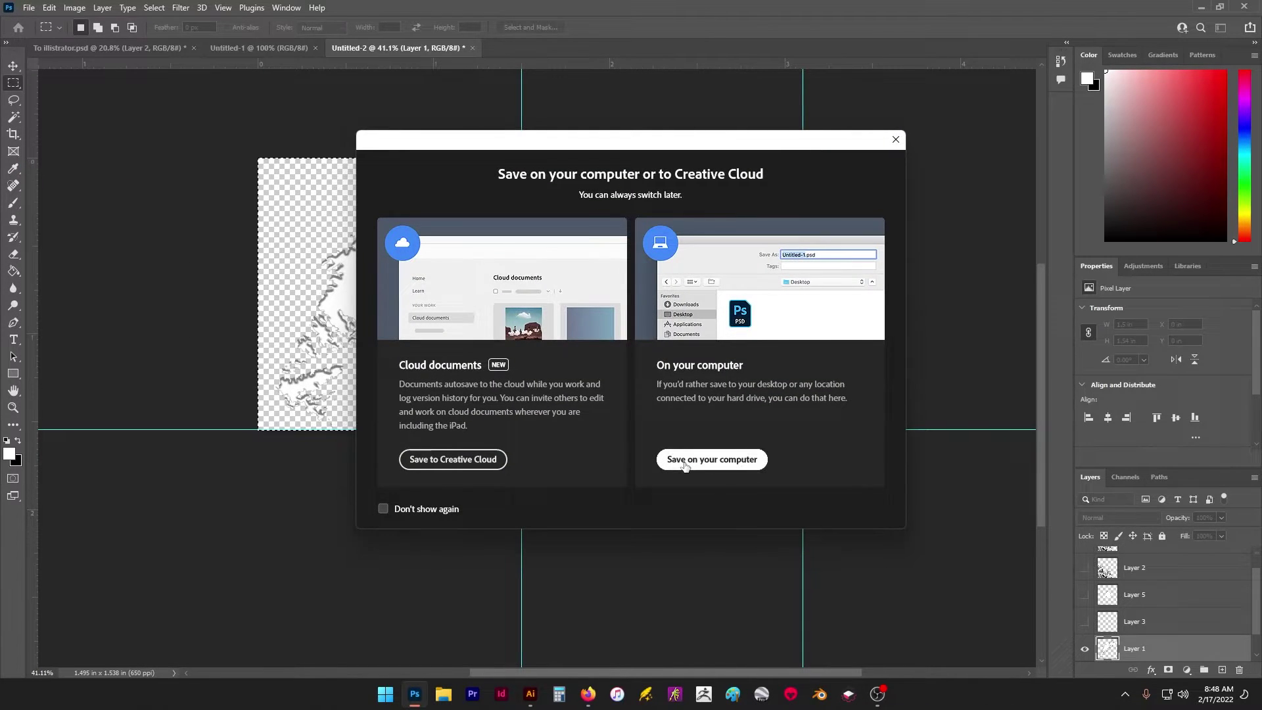
click(685, 462)
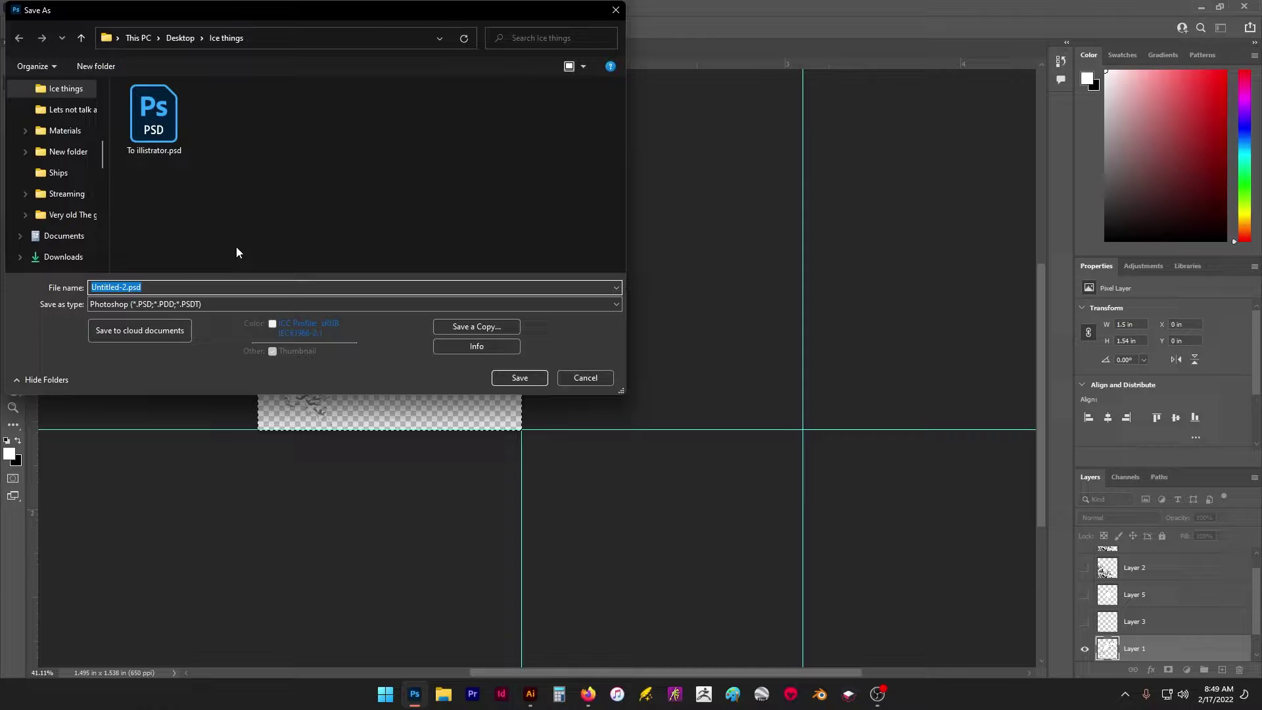
click(160, 304)
click(161, 304)
click(585, 377)
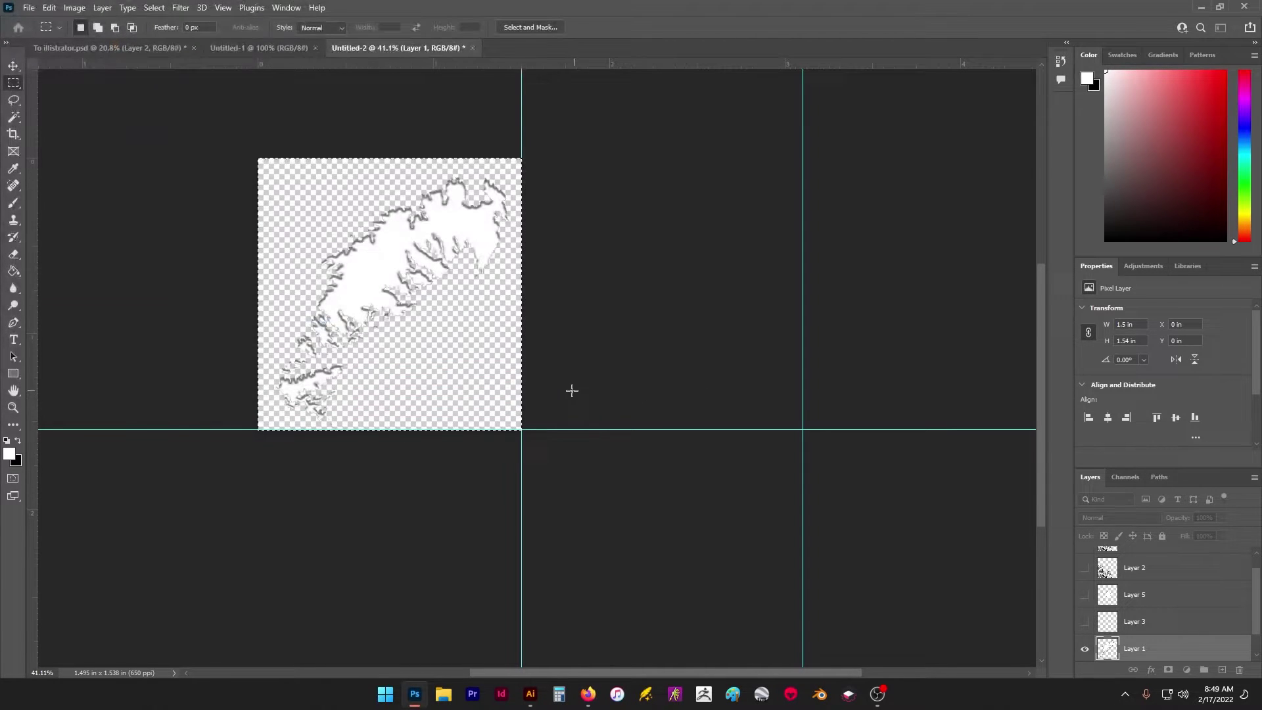
- Export the tile as a PNG via Quick Export and Export As into the Ice things folder
click(29, 8)
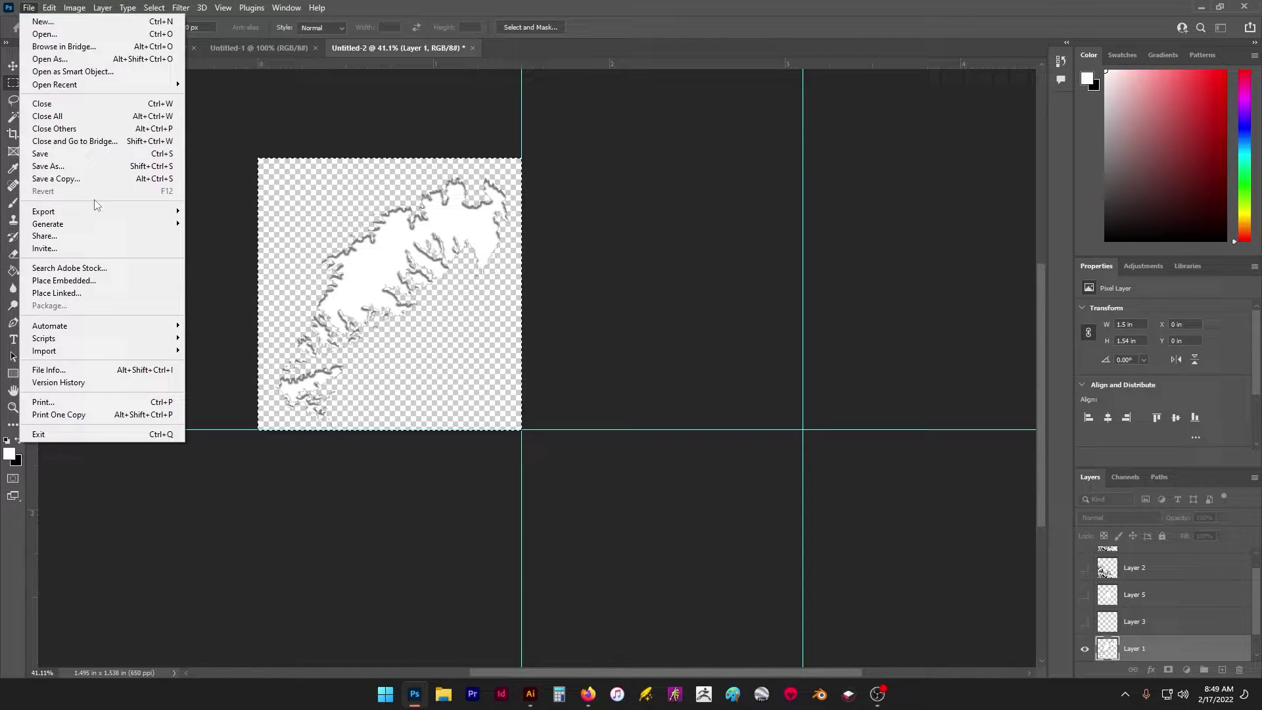
mouse_move(97, 214)
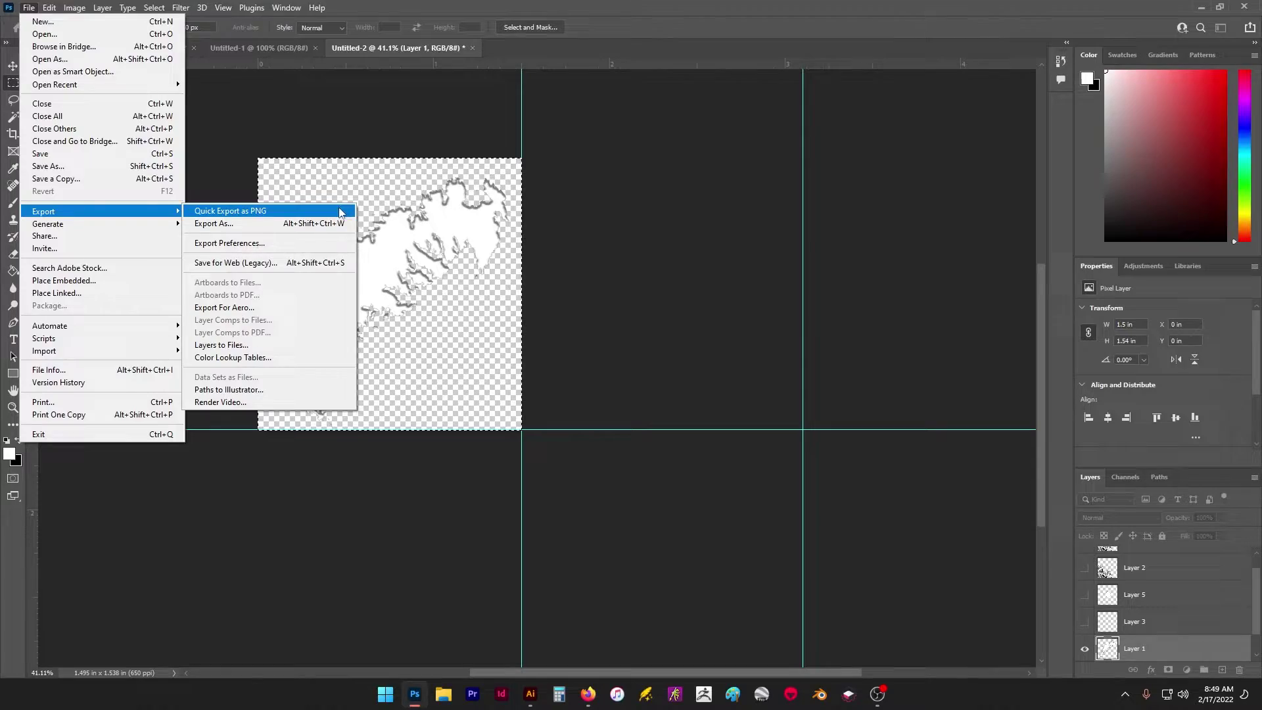
click(340, 212)
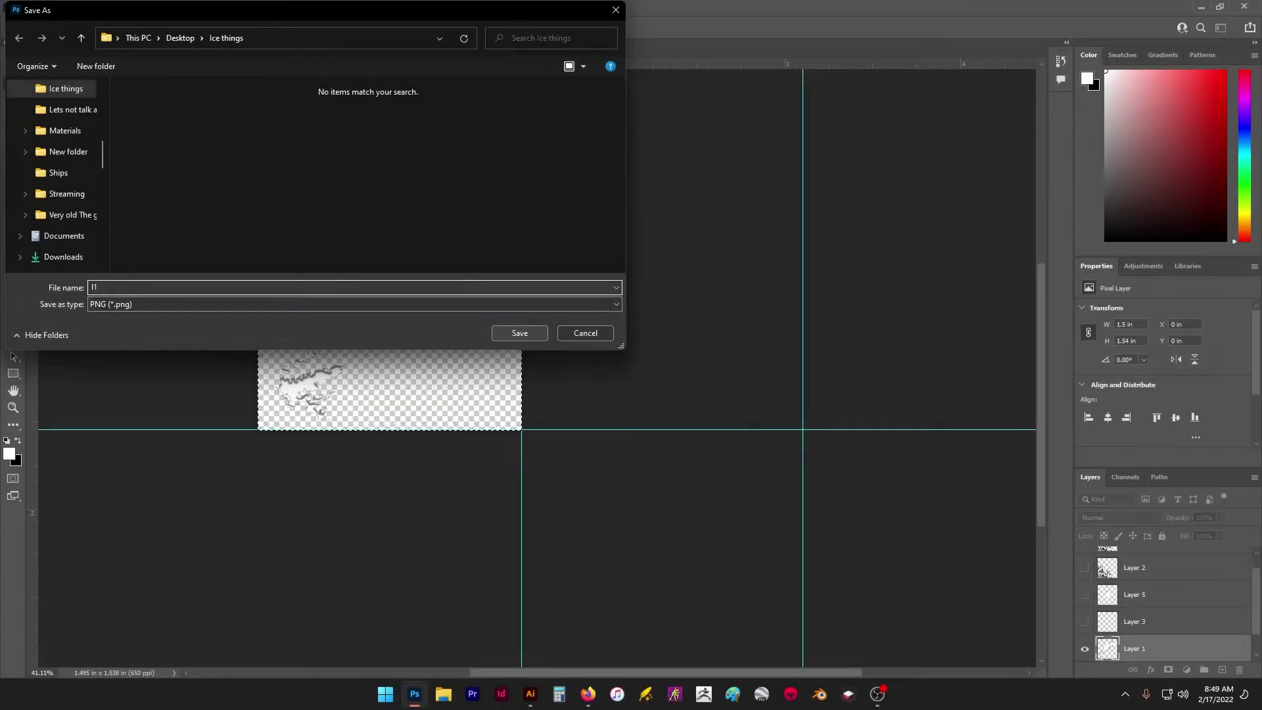
key(Return)
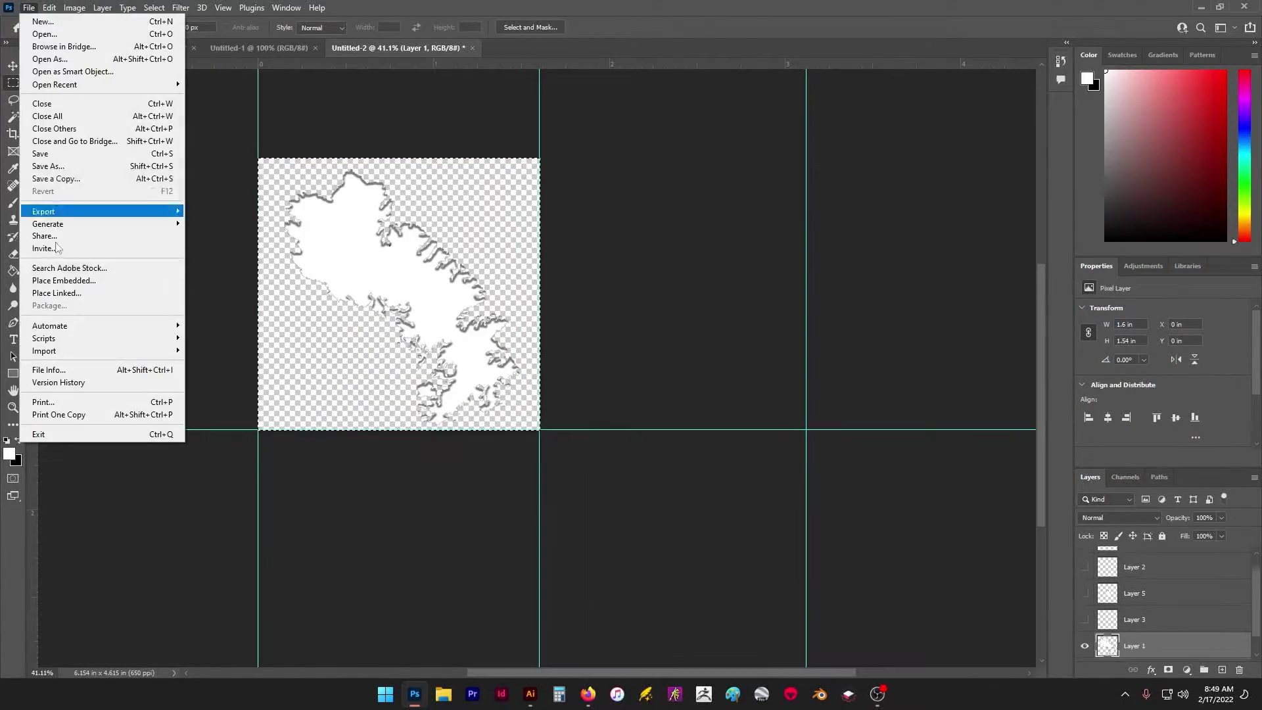
click(263, 226)
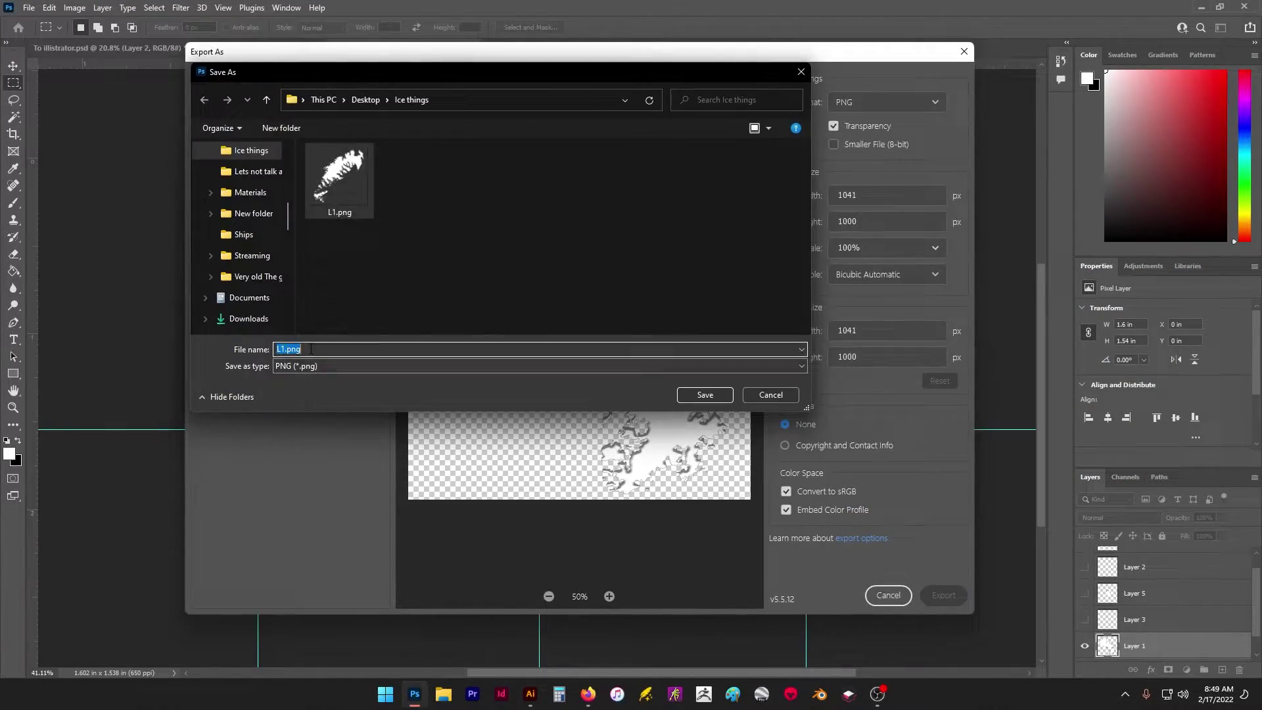
key(Return)
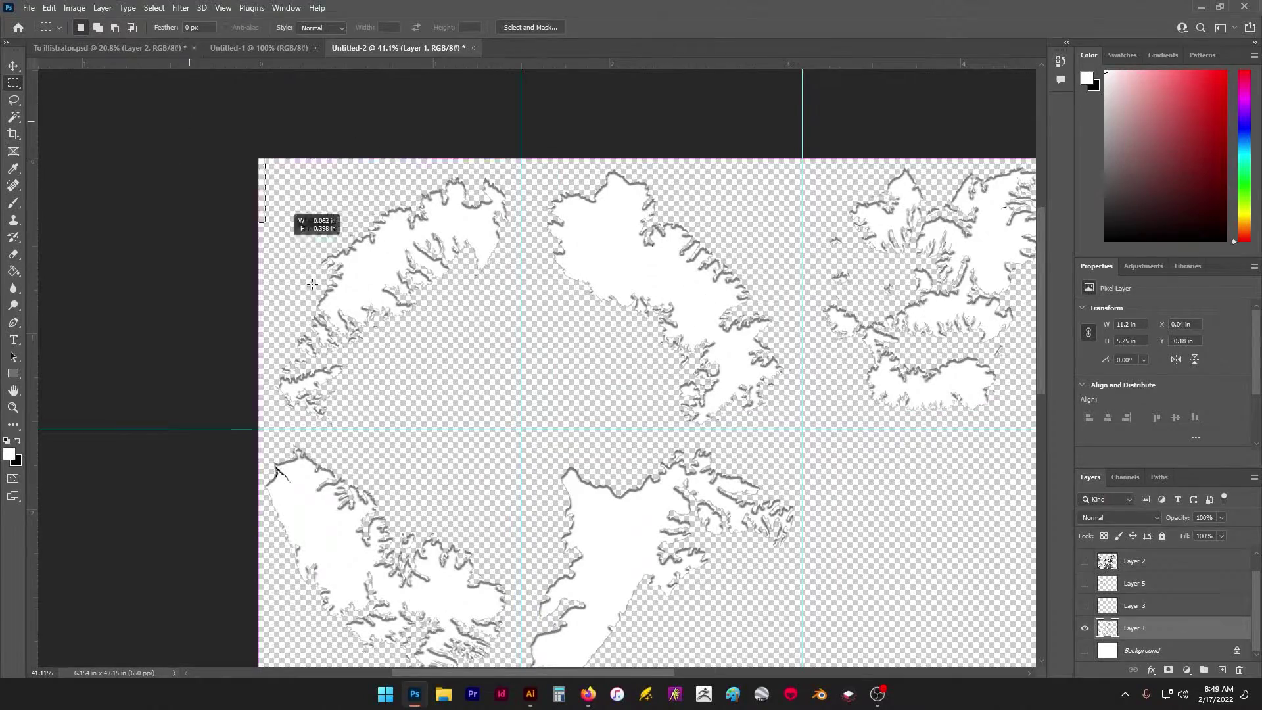
- Set PNG as the quick-export format in Export Preferences
click(29, 7)
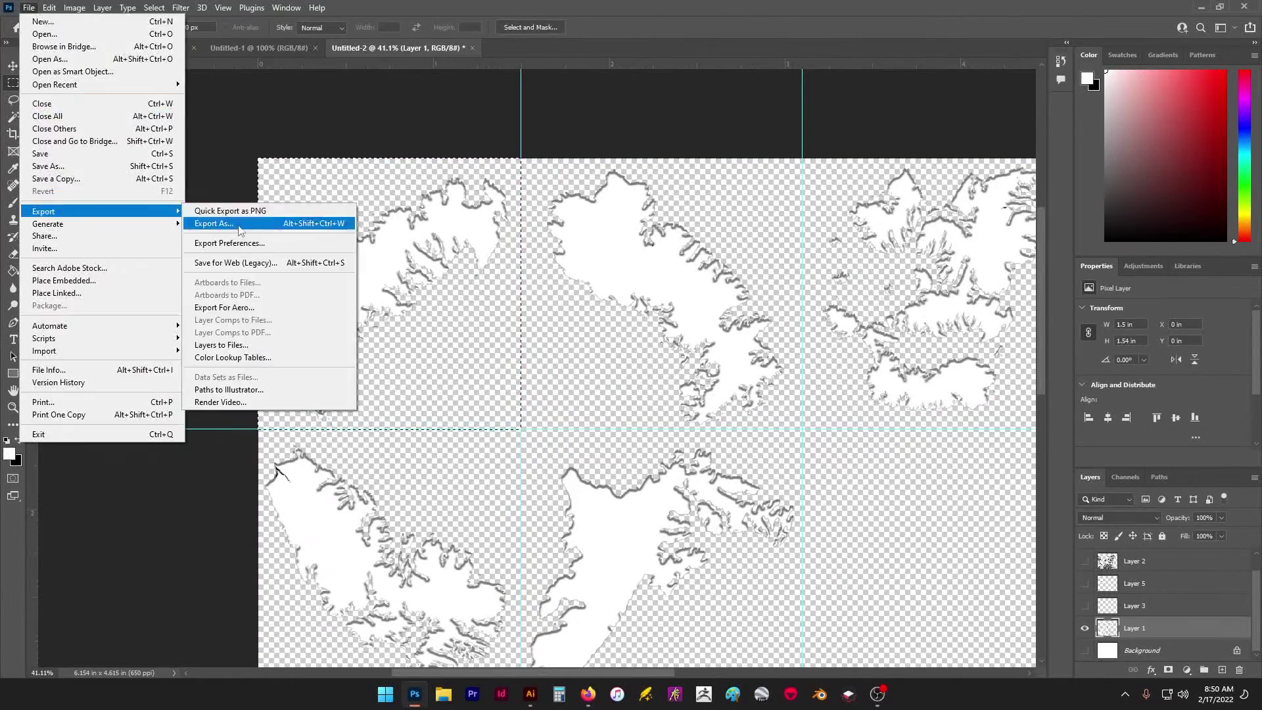
click(431, 117)
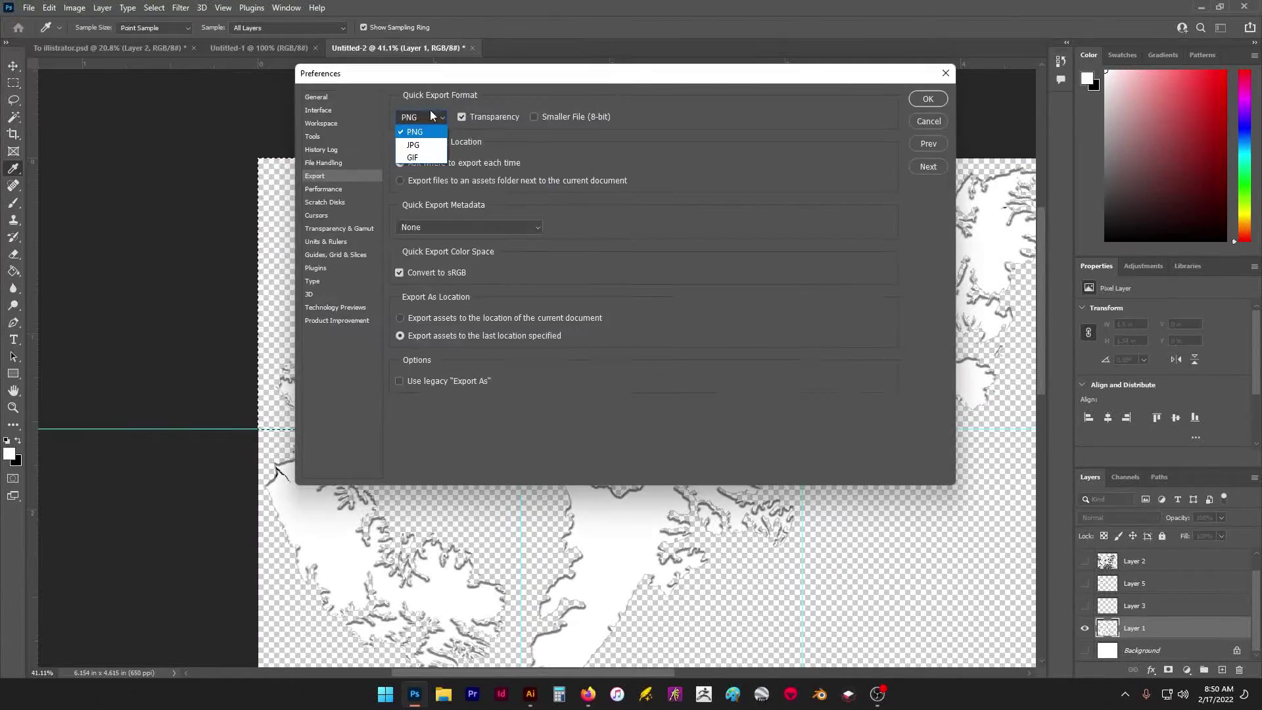
click(415, 132)
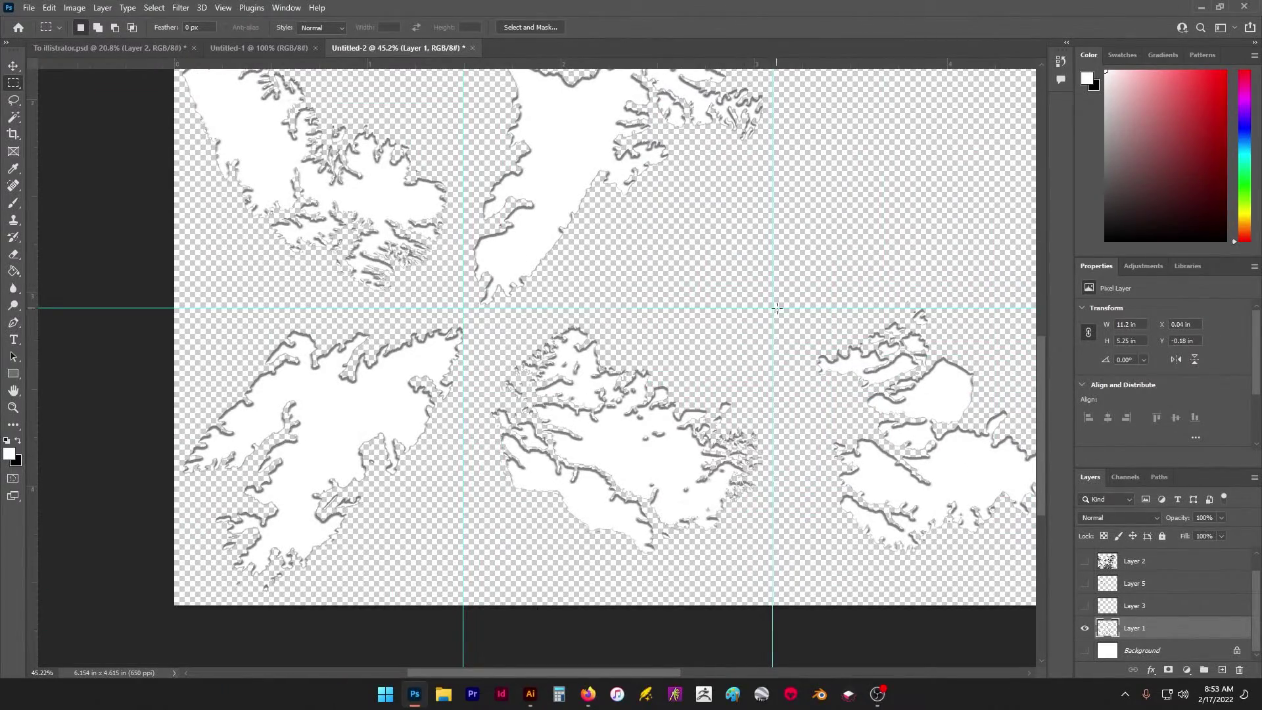
- Marquee the lower-middle ice-island tile and crop the document to it
drag(775, 307, 464, 665)
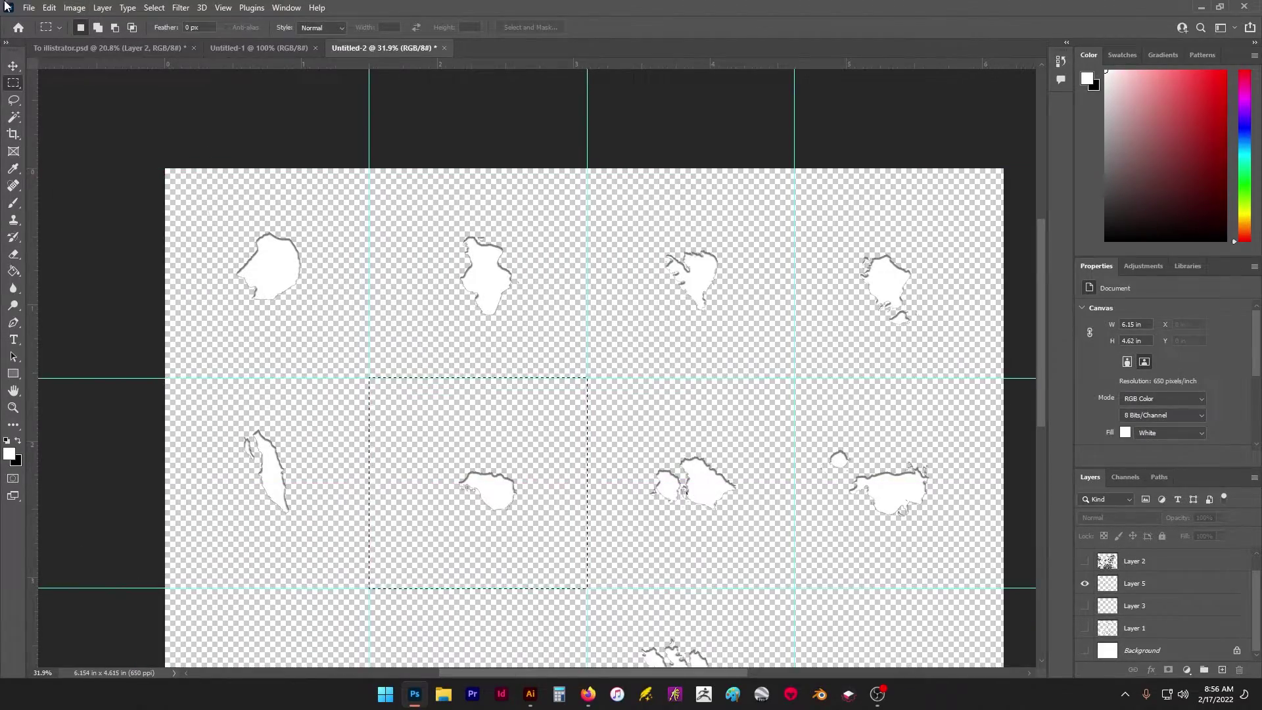
right_click(38, 145)
click(108, 143)
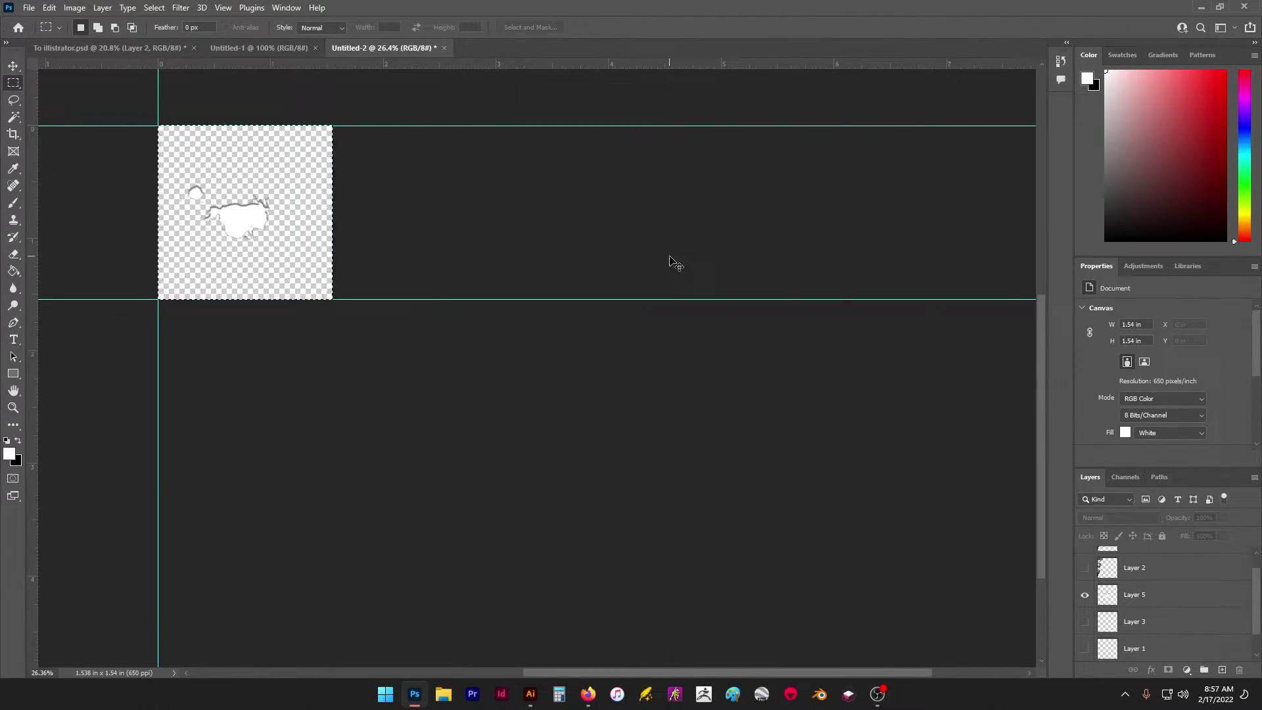
click(74, 7)
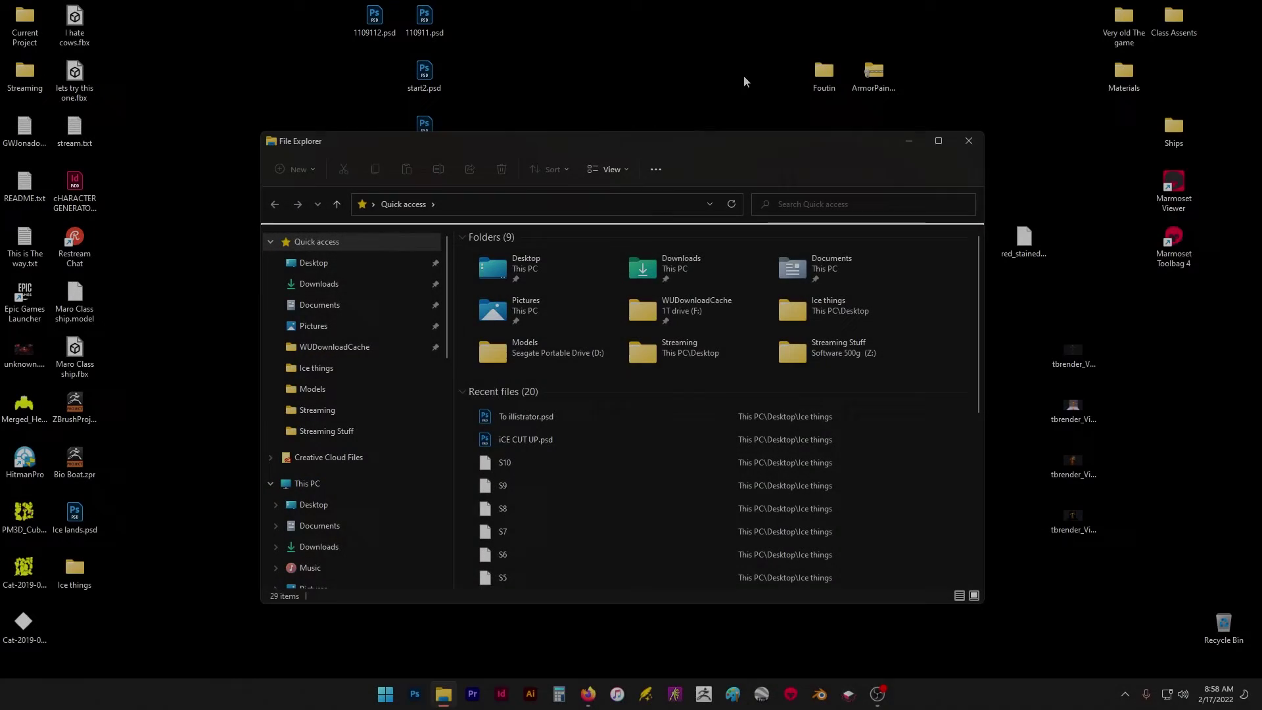
- Reposition the File Explorer window, then maximize it to fill the screen
drag(775, 141, 760, 191)
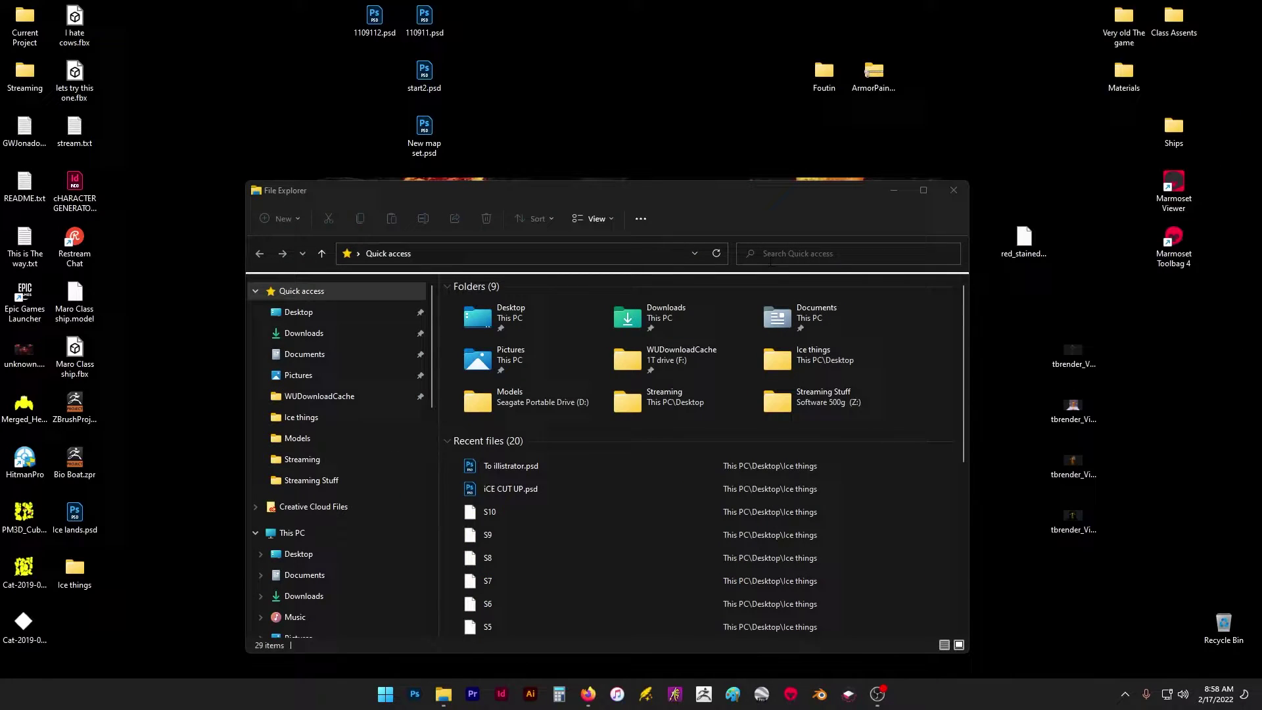
mouse_move(925, 192)
click(1016, 235)
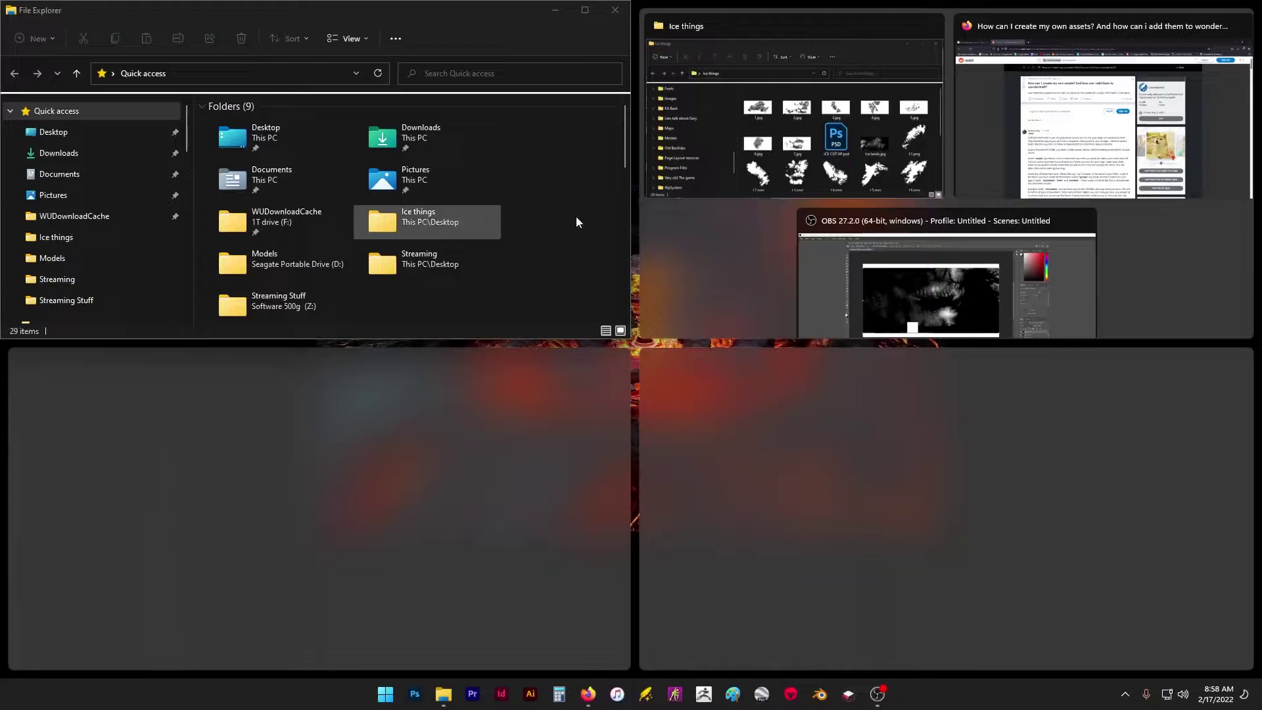
click(503, 356)
click(584, 11)
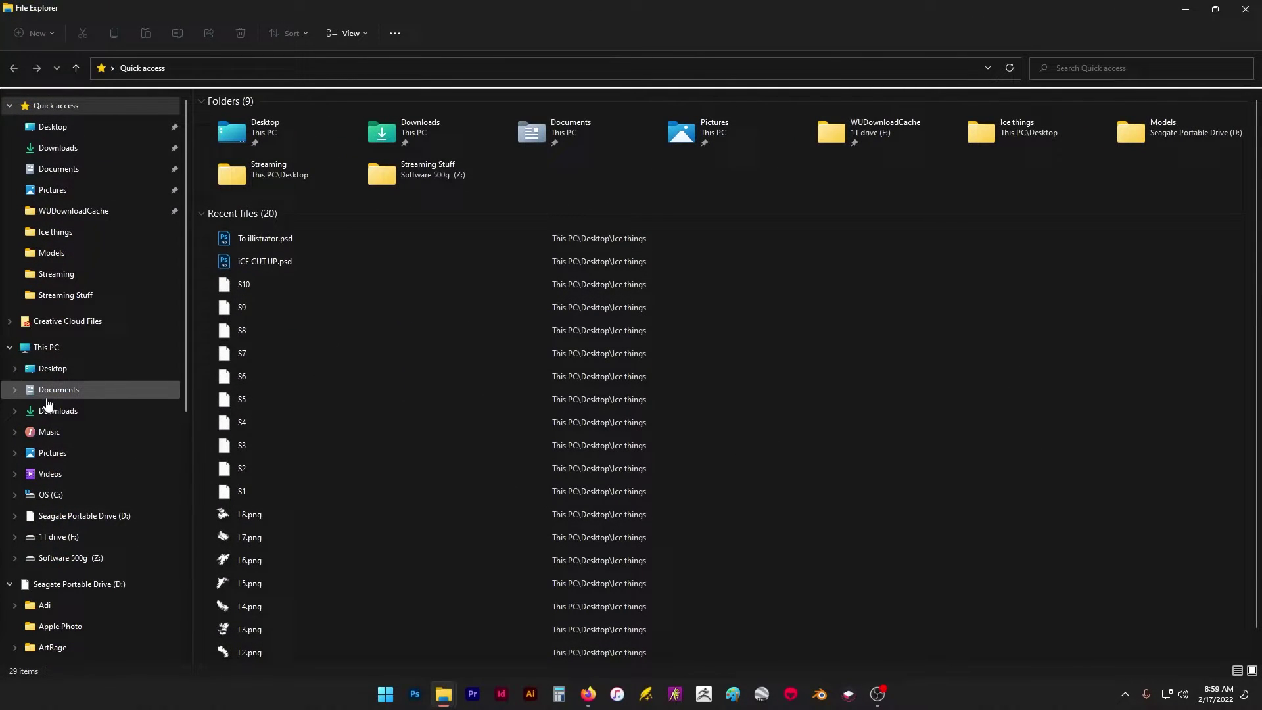
- Browse the Software 500g (Z:), 1T drive (F:) and OS (C:) drives in the navigation pane
scroll(132, 473, down, 2)
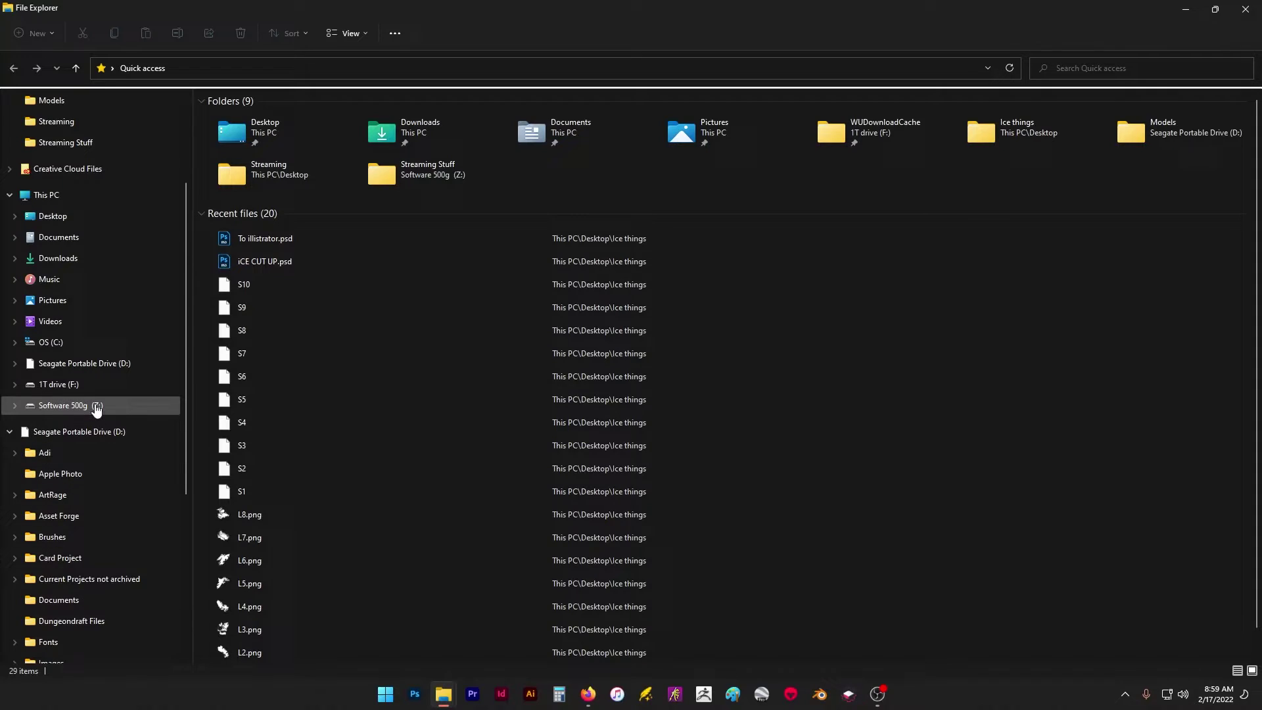
click(78, 406)
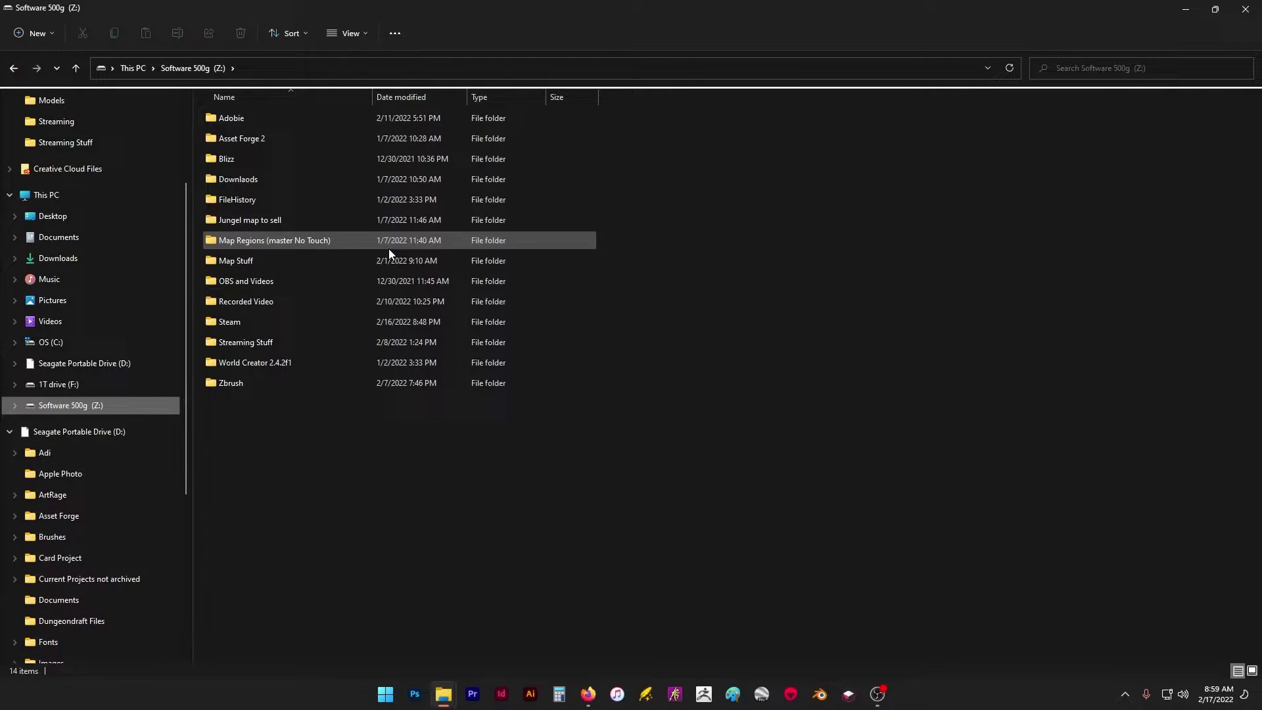
click(9, 430)
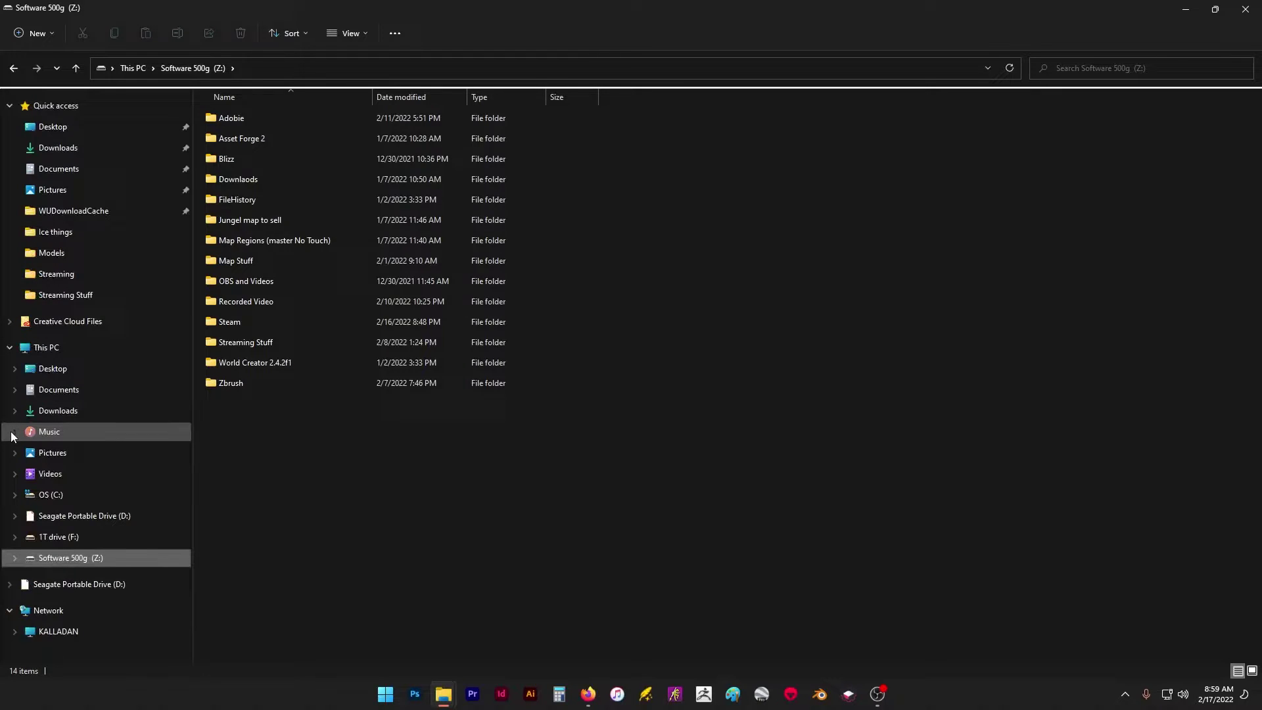
click(42, 541)
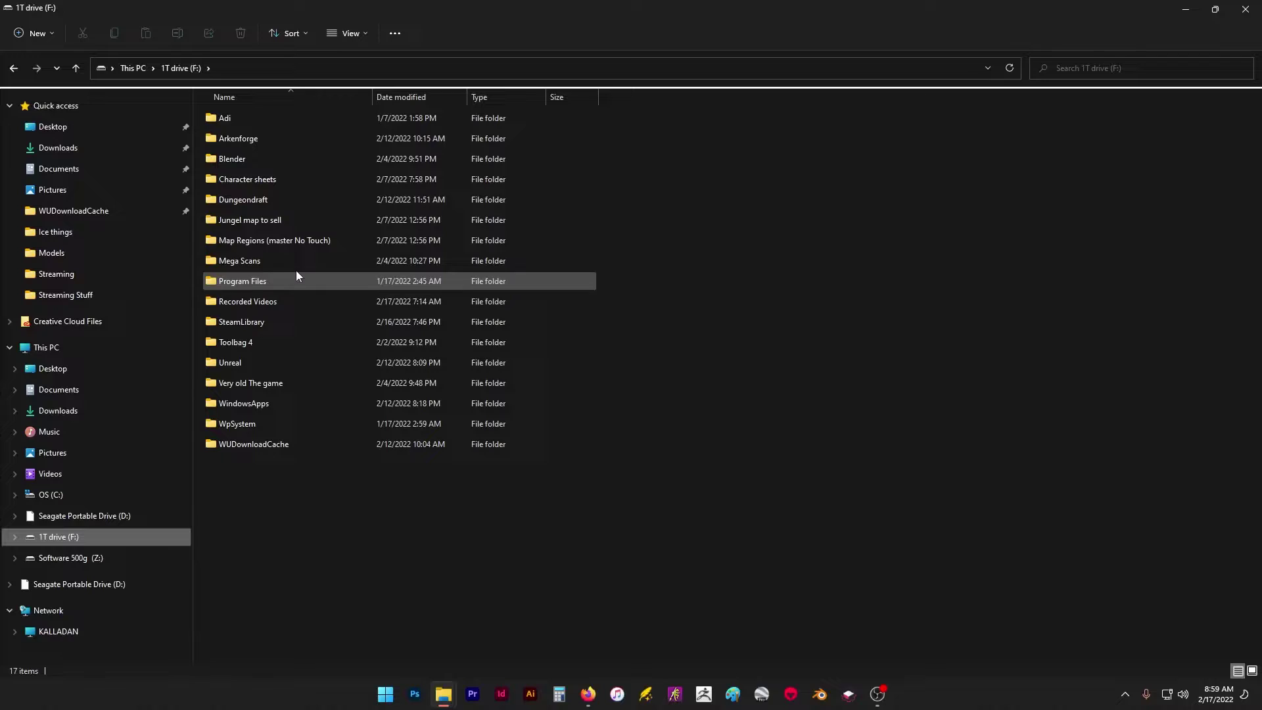
click(73, 557)
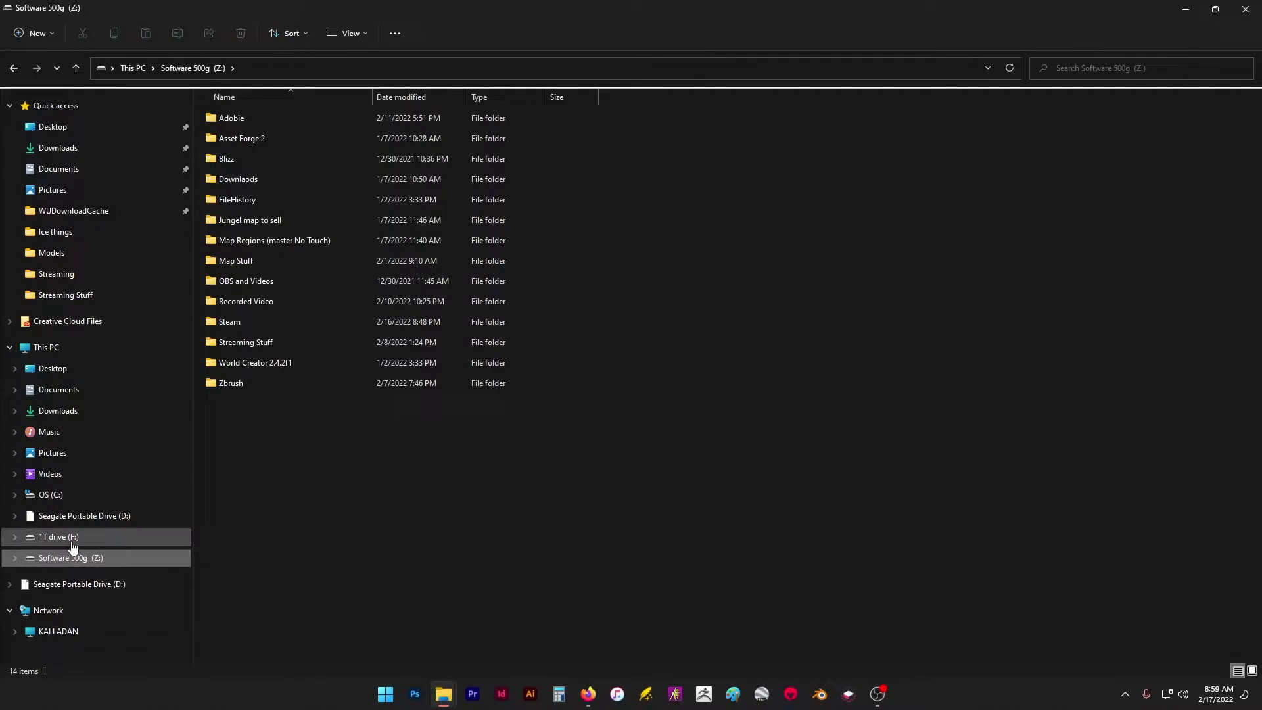
click(73, 537)
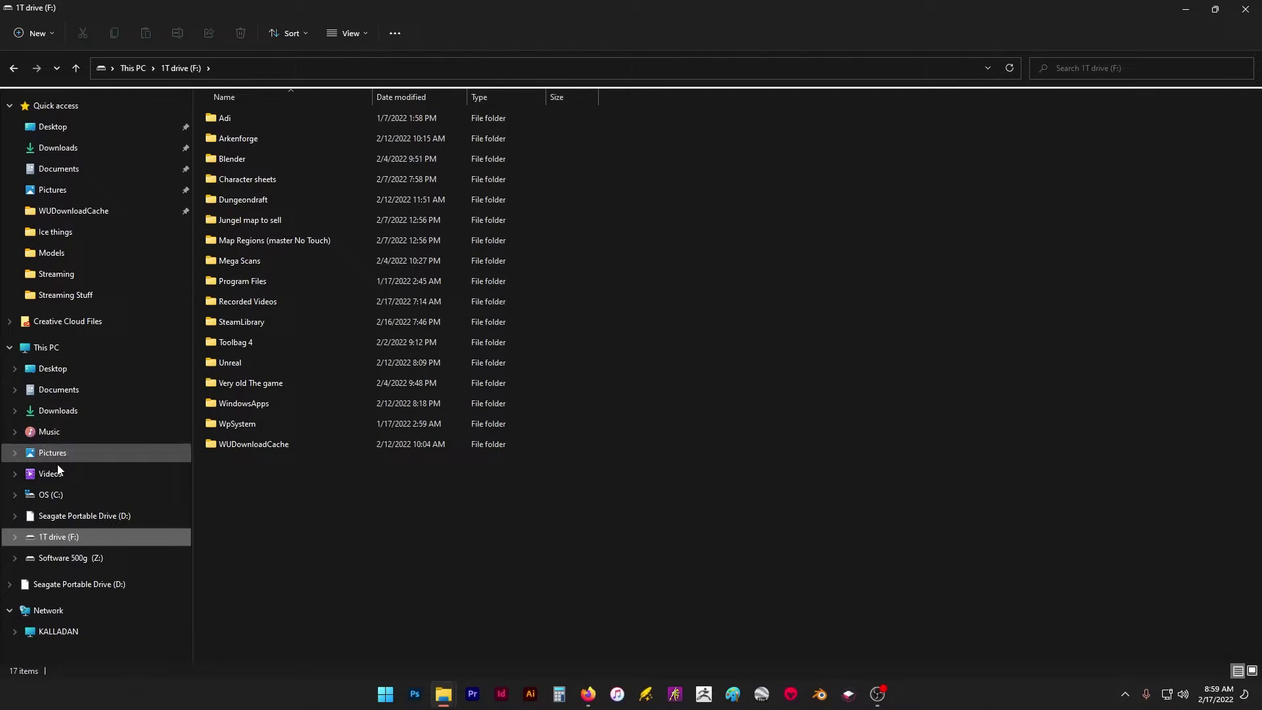
click(43, 497)
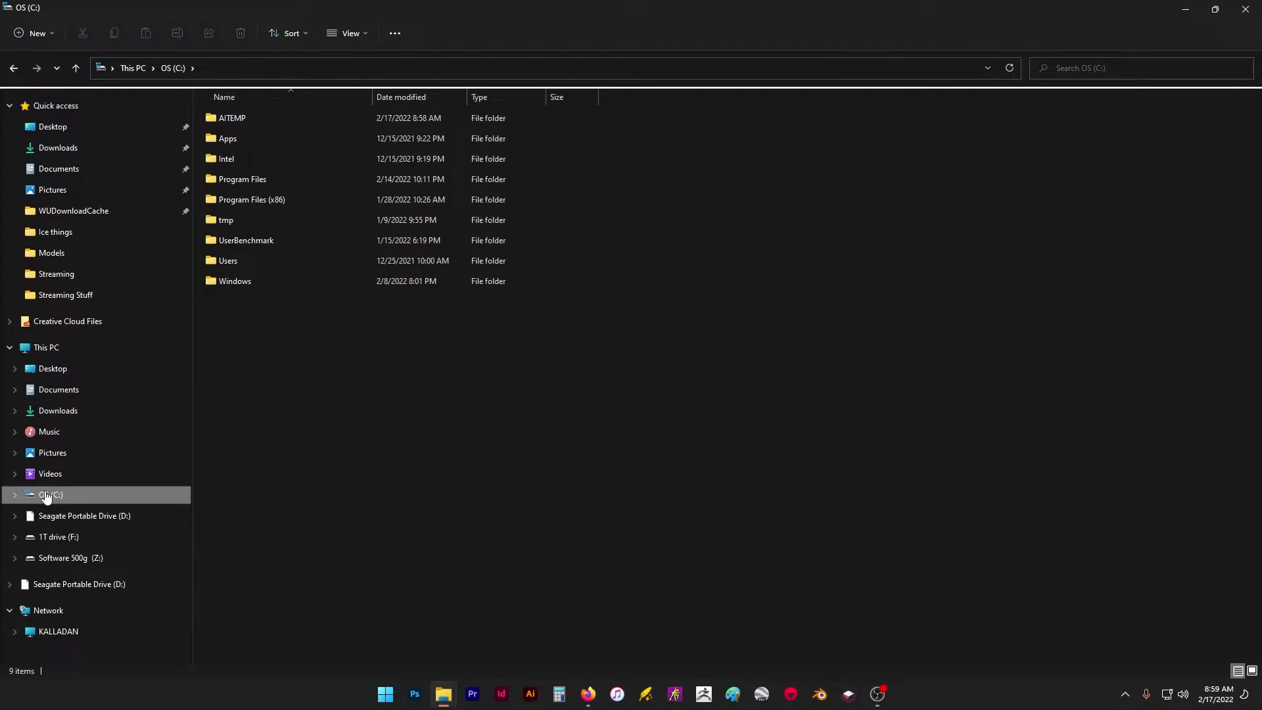
- Look inside Program Files and Program Files (x86) on the OS (C:) drive
double_click(220, 185)
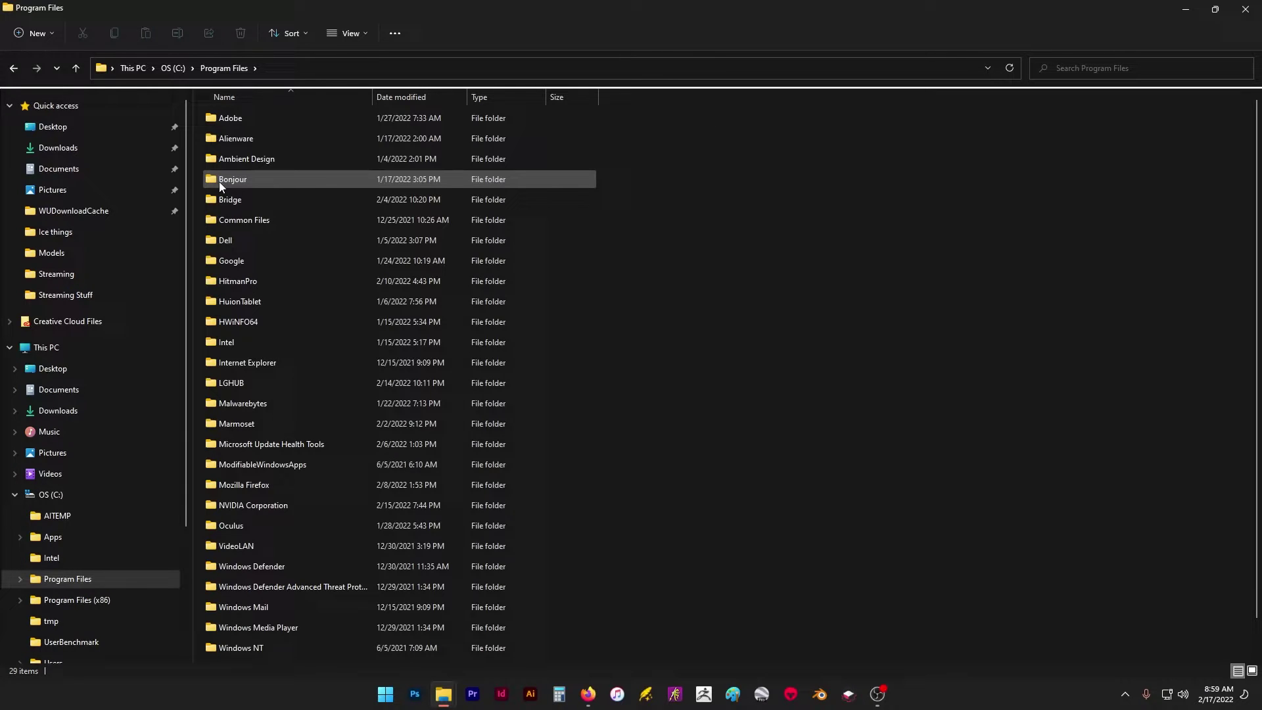
scroll(217, 192, down, 1)
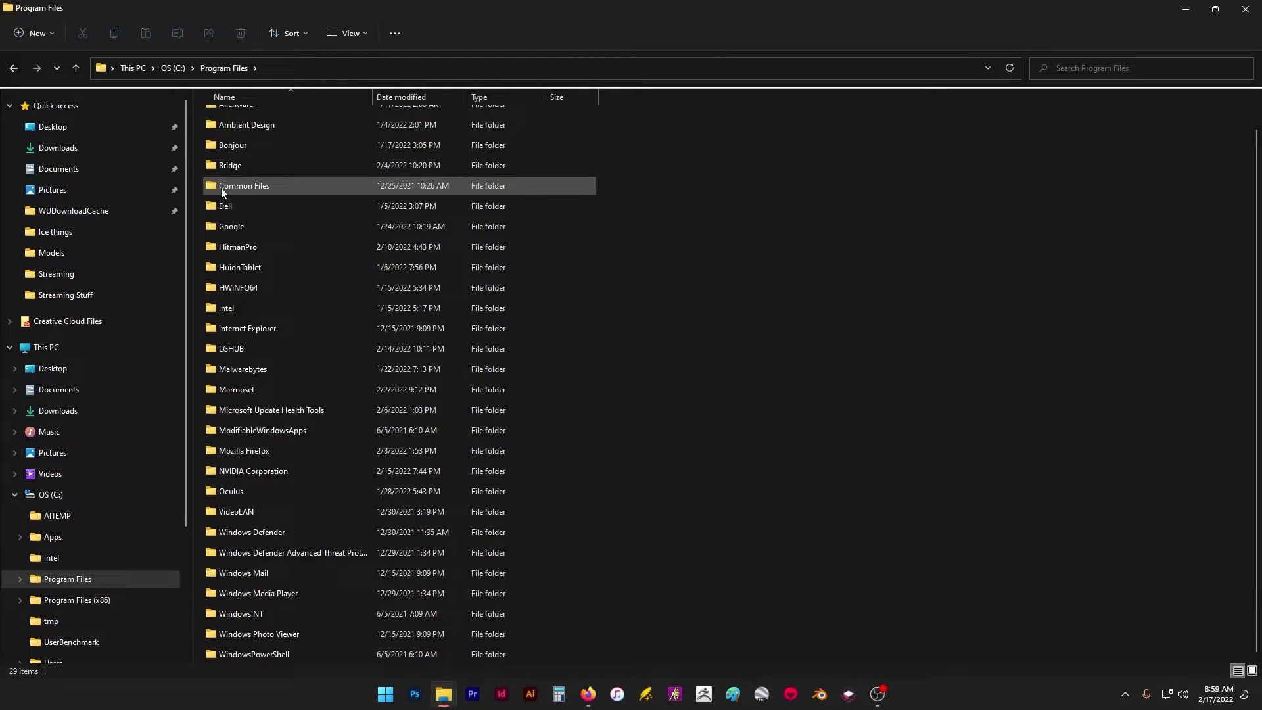
click(14, 68)
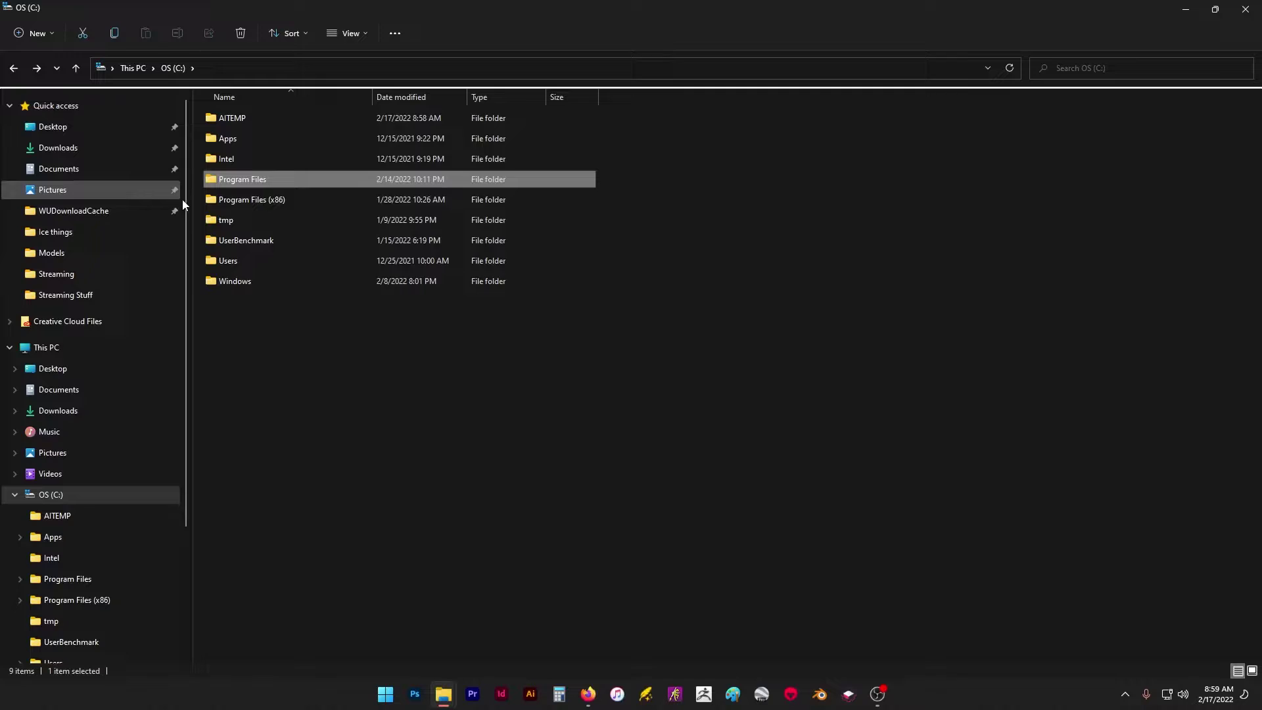
double_click(230, 199)
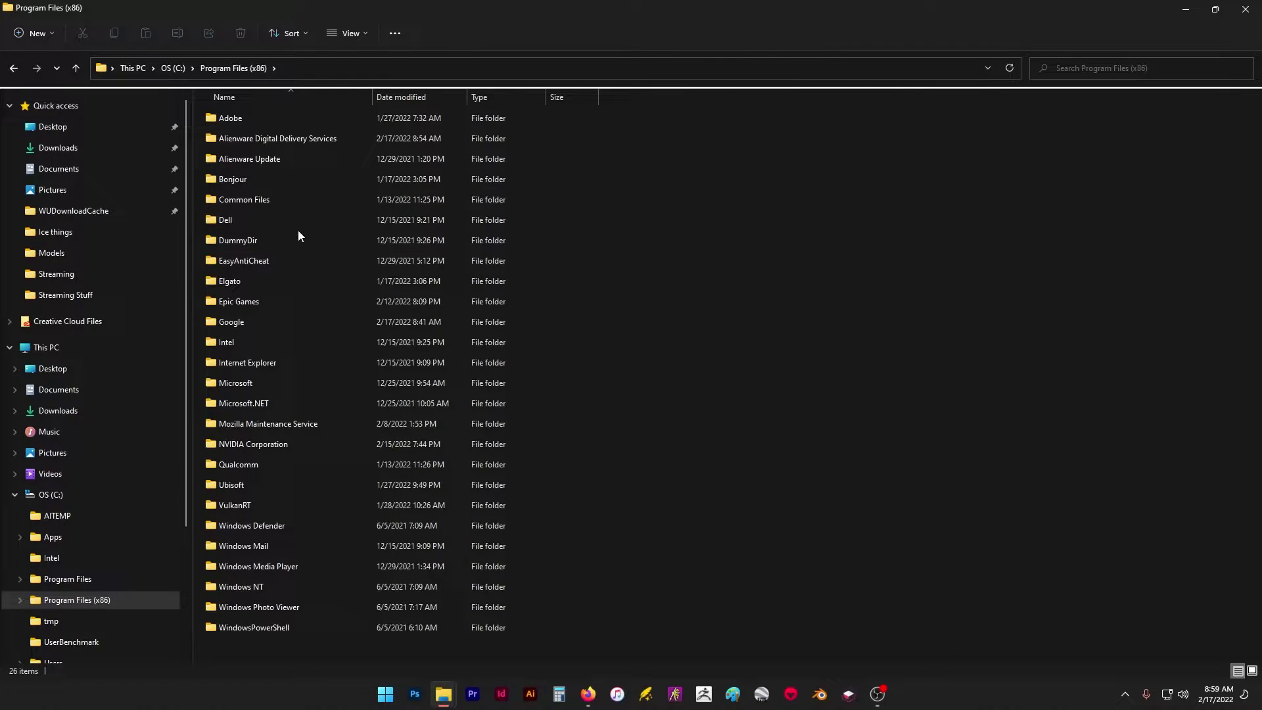
click(14, 69)
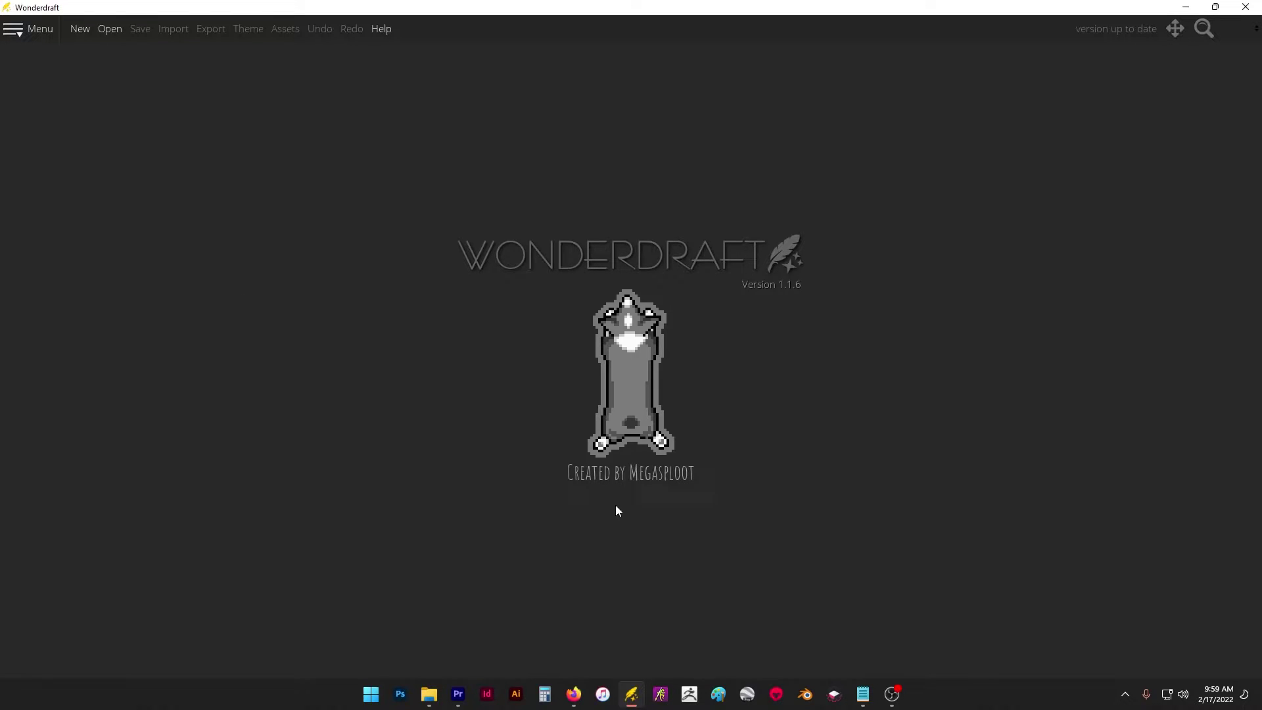
- Open Wonderdraft's user folder in Explorer from its main menu, then minimize Wonderdraft
click(15, 30)
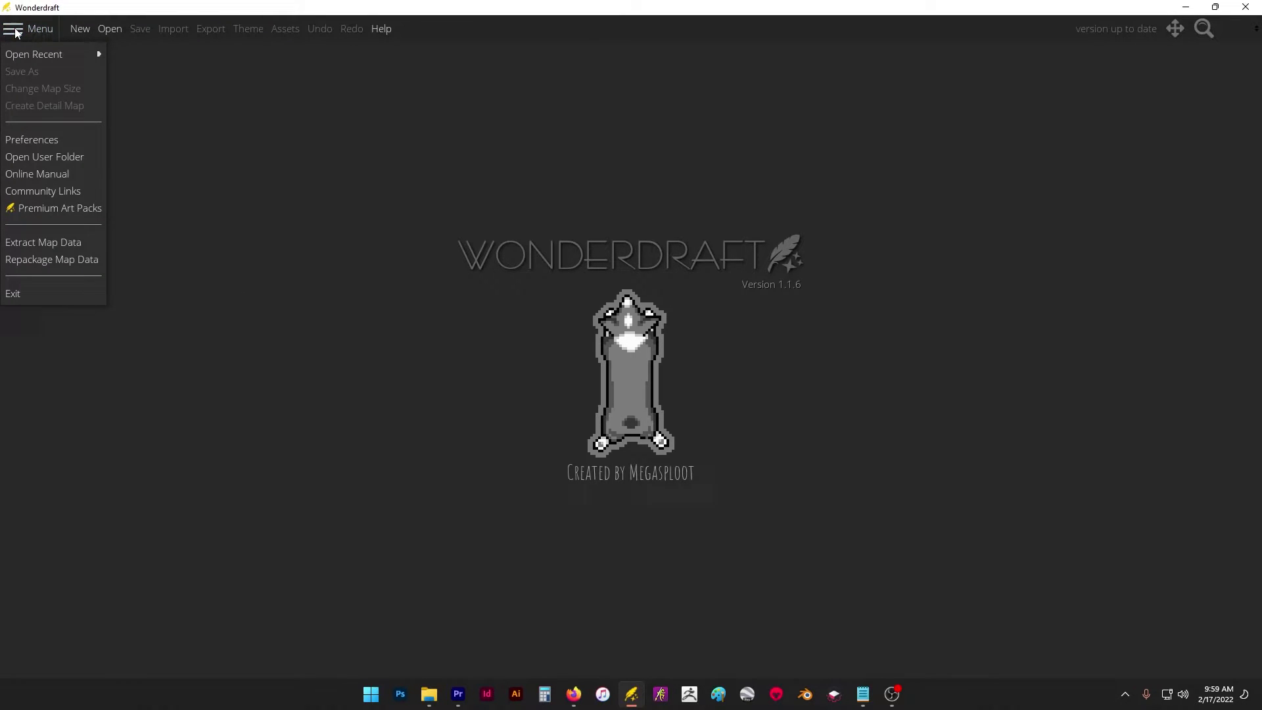
click(68, 162)
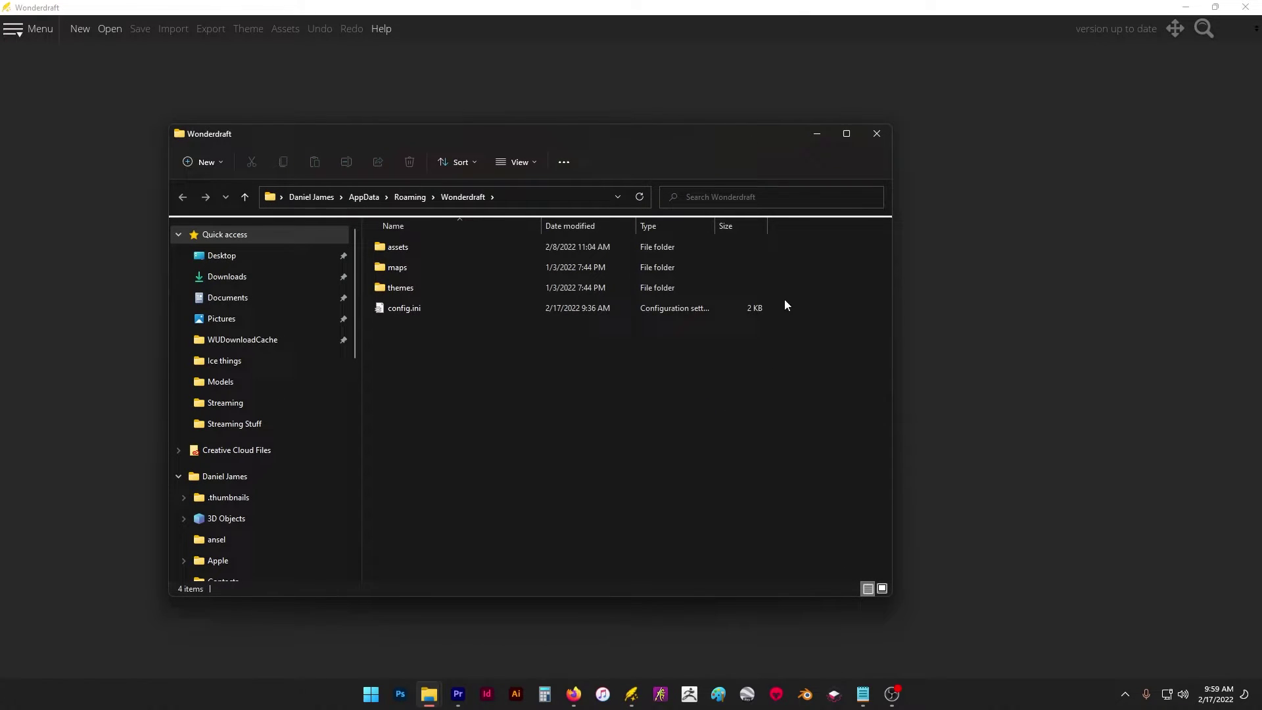
click(1193, 8)
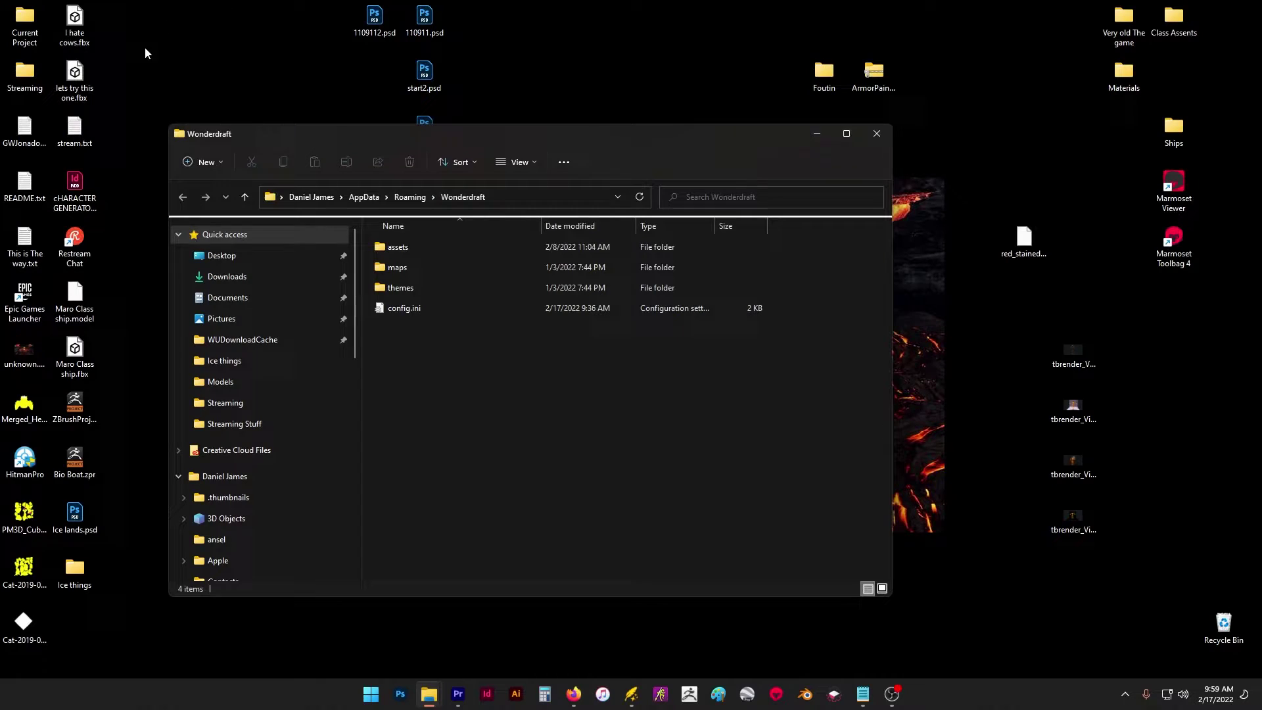
- Open the Ice things folder beside the Wonderdraft folder, snapped to the top-left quarter
double_click(82, 584)
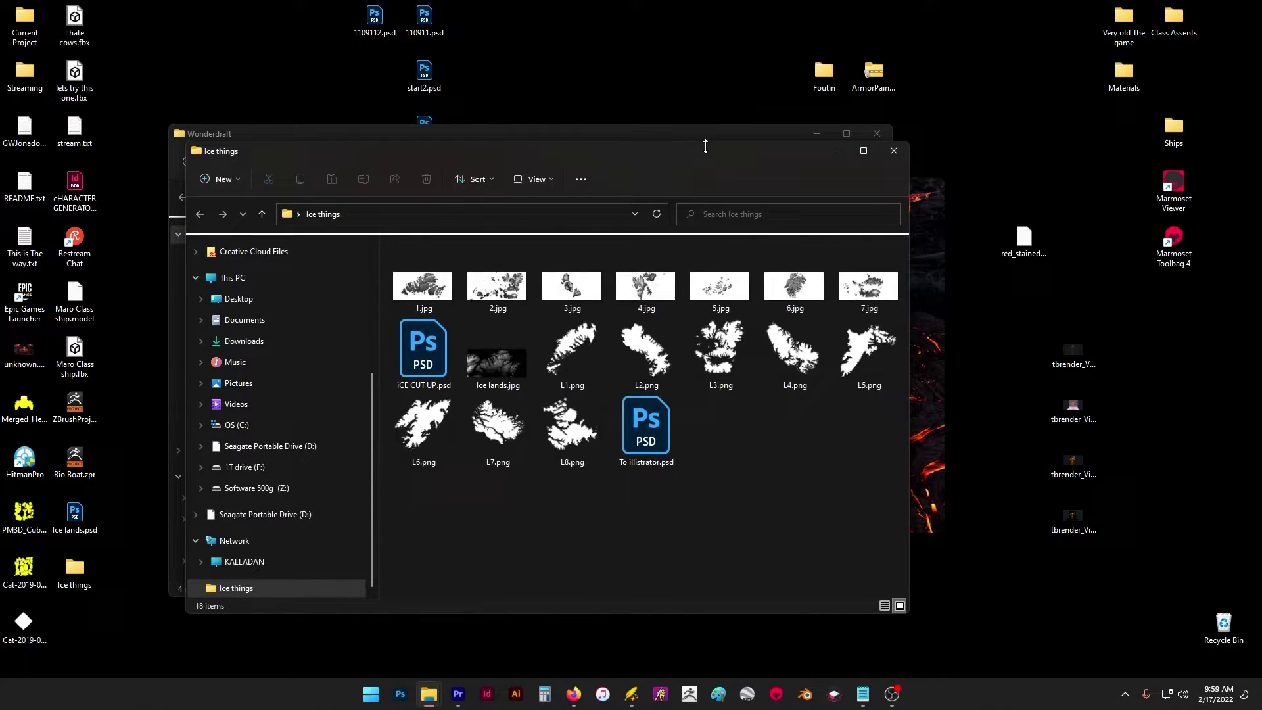
drag(705, 139, 2, 2)
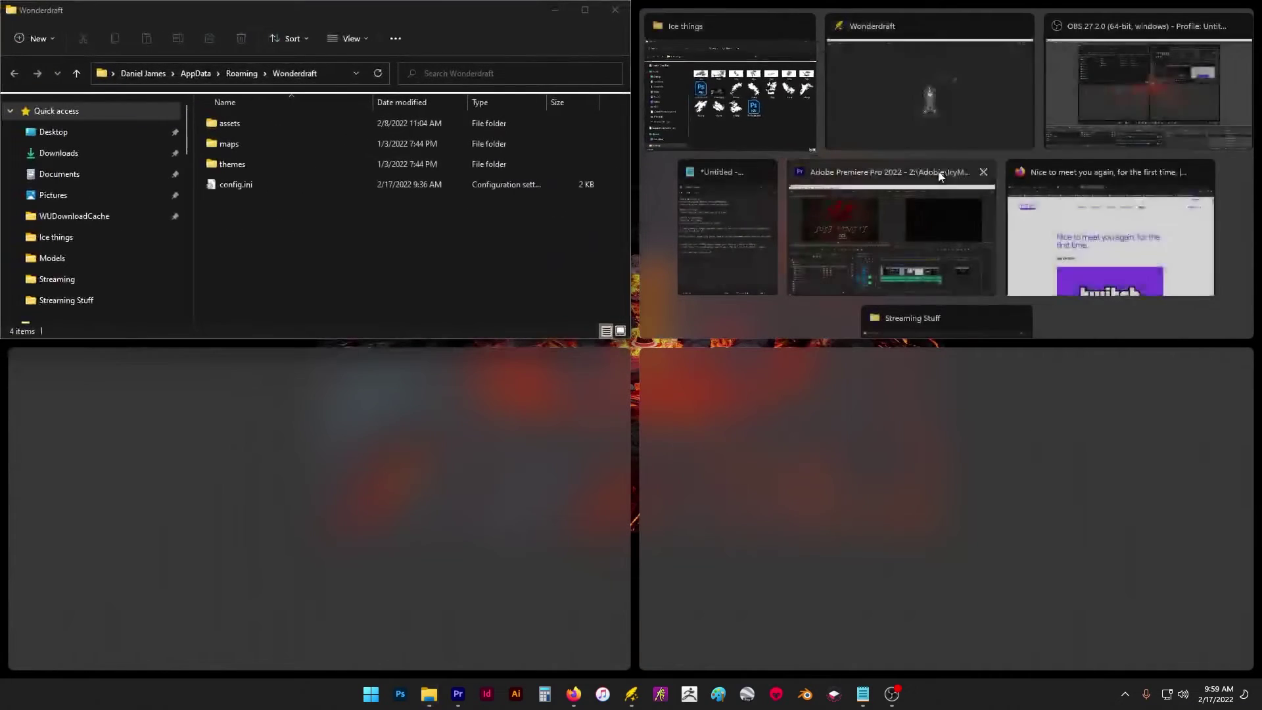
click(807, 318)
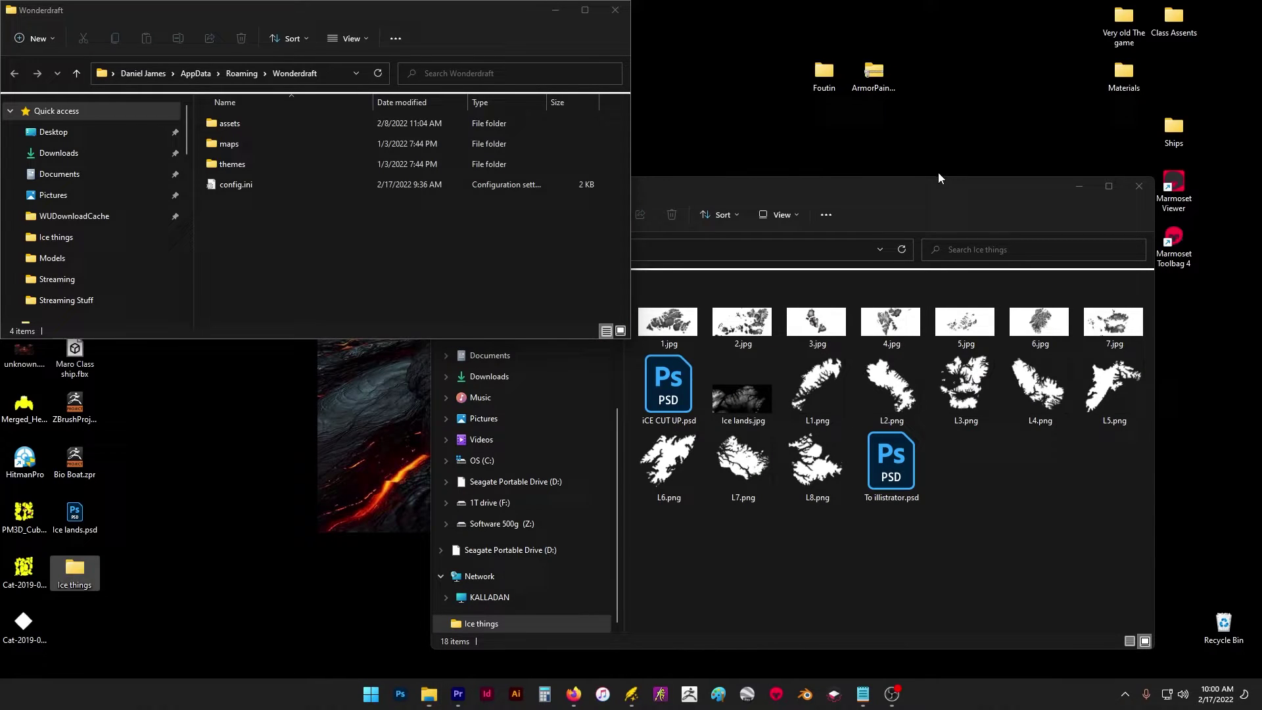
drag(934, 186, 996, 168)
click(303, 254)
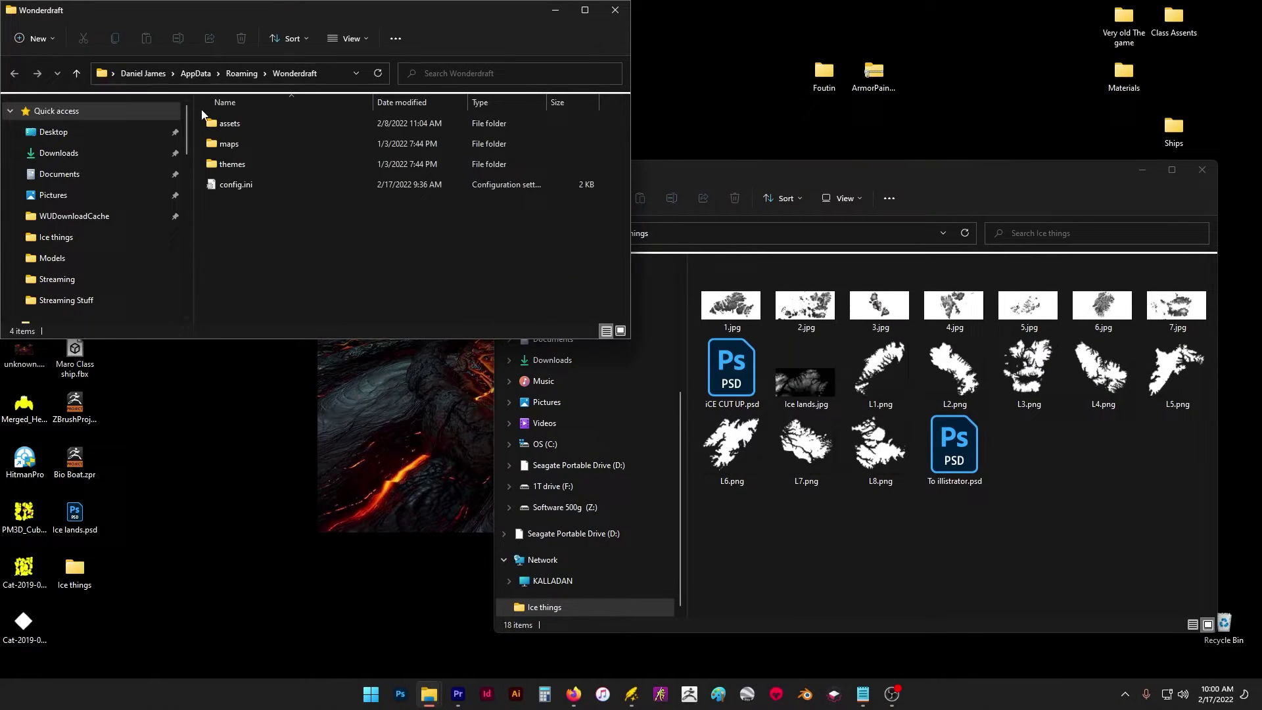
- Browse assets > example > sprites > mountains and check the Ice_planes sprite folder
double_click(211, 123)
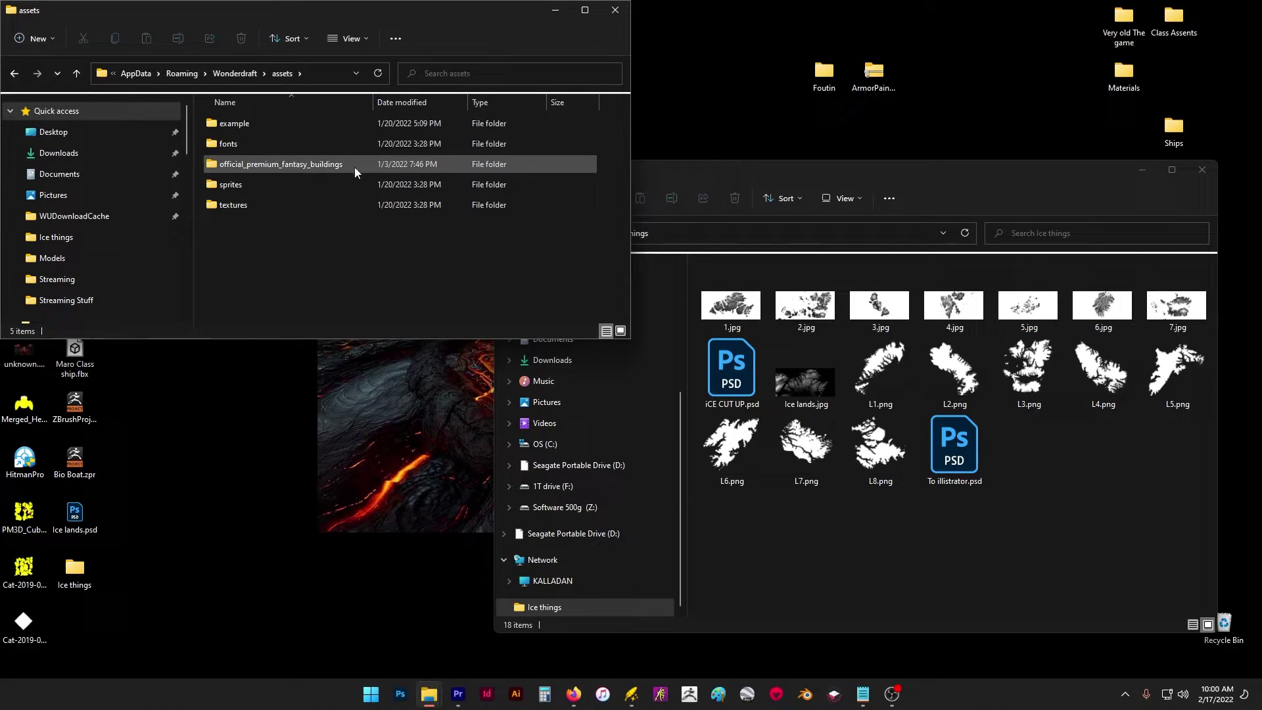
double_click(261, 126)
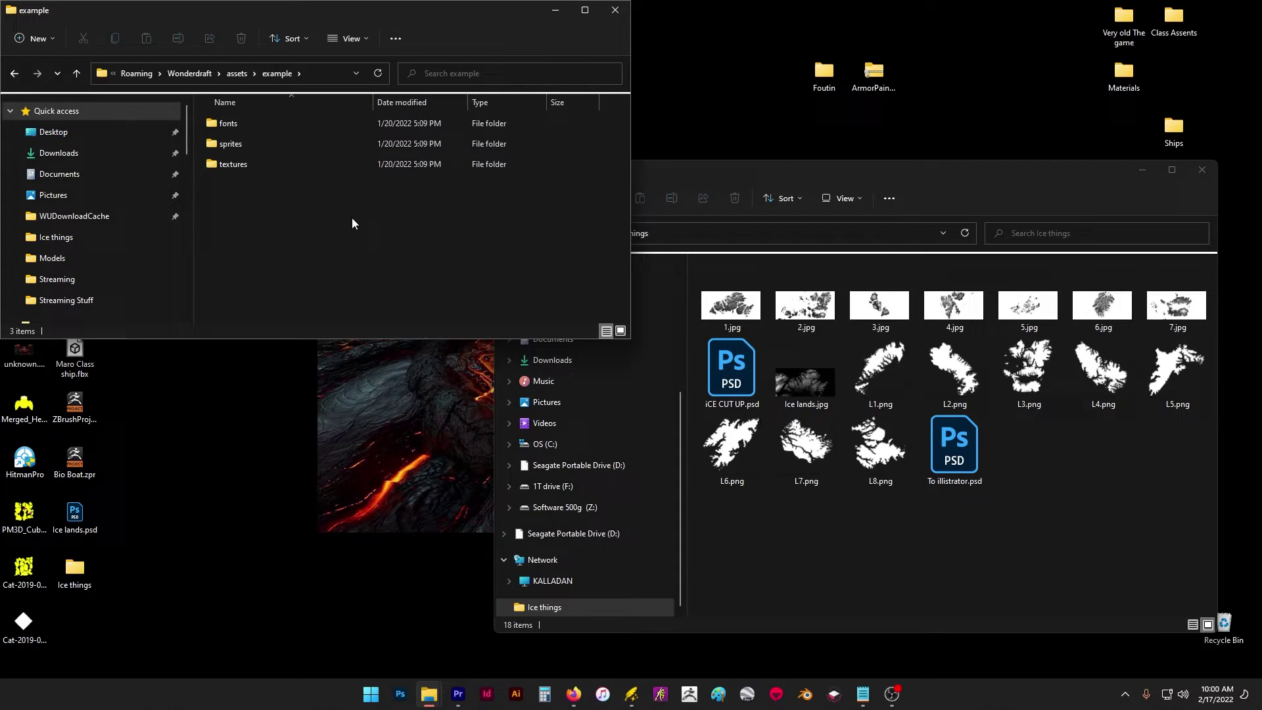
double_click(238, 145)
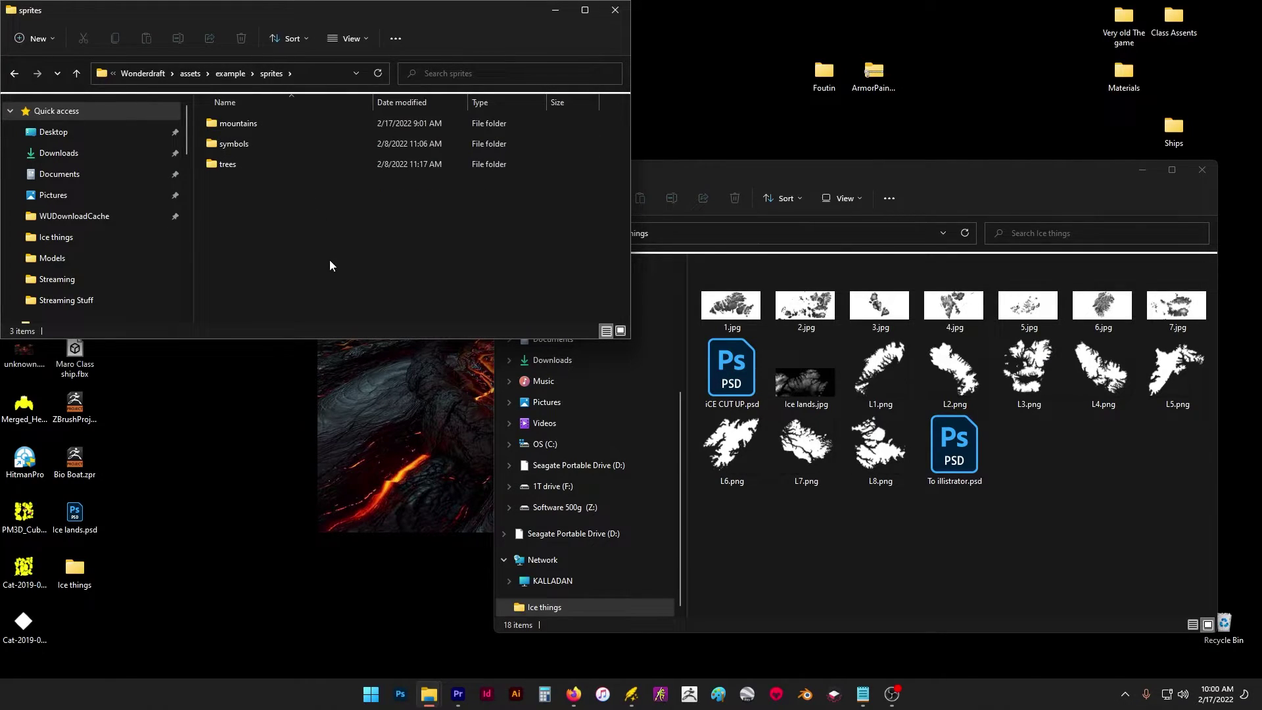
double_click(250, 124)
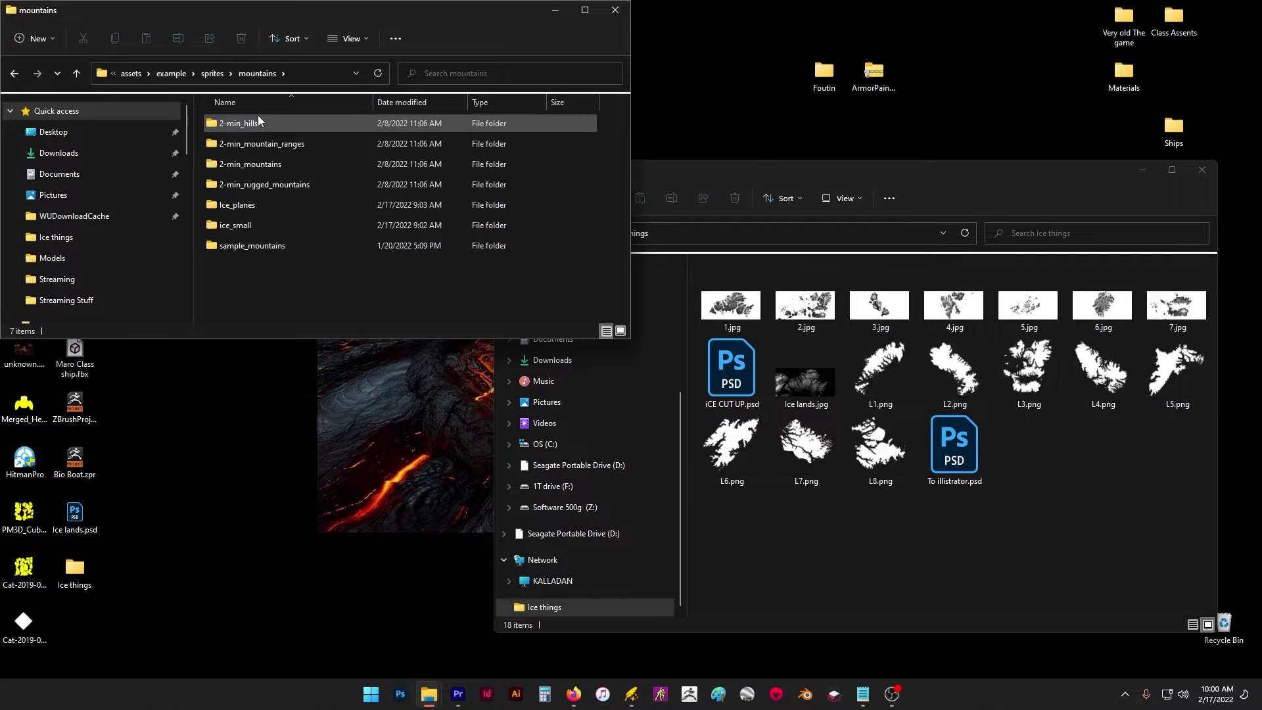
double_click(255, 207)
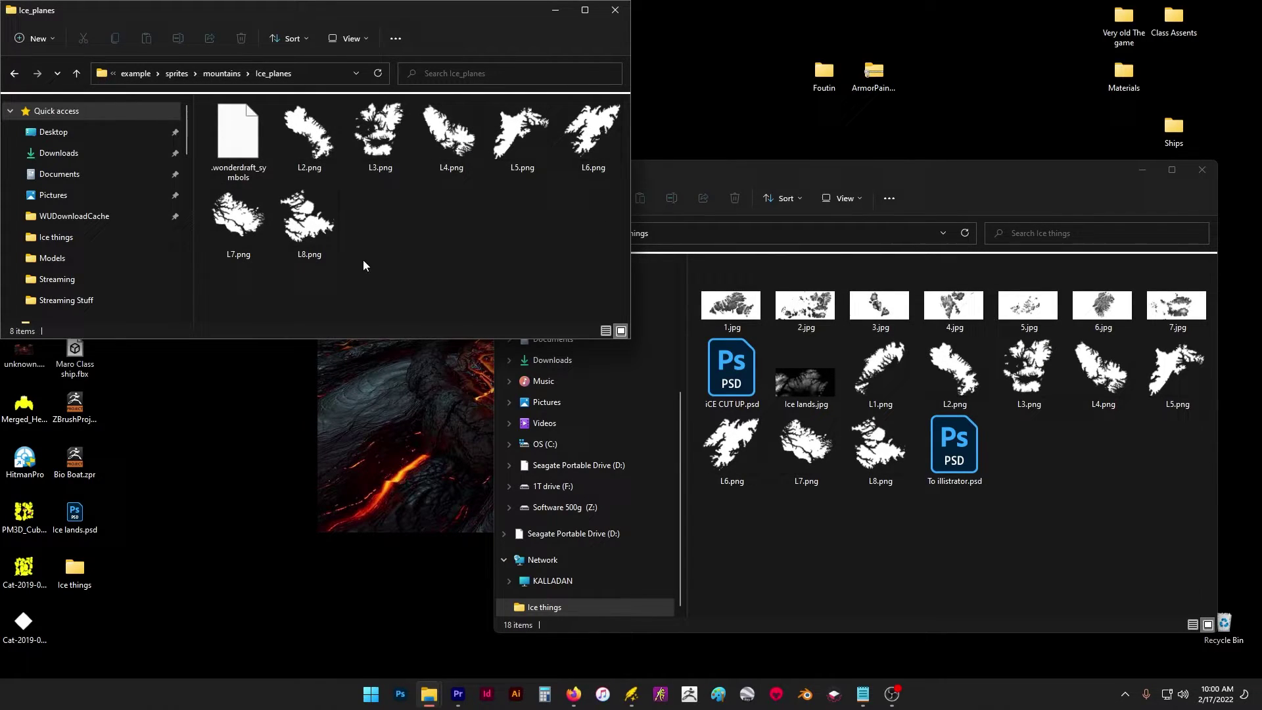
- Check the ice_small folder's .wonderdraft_symbols file, then close it and return to Wonderdraft
click(77, 73)
double_click(248, 230)
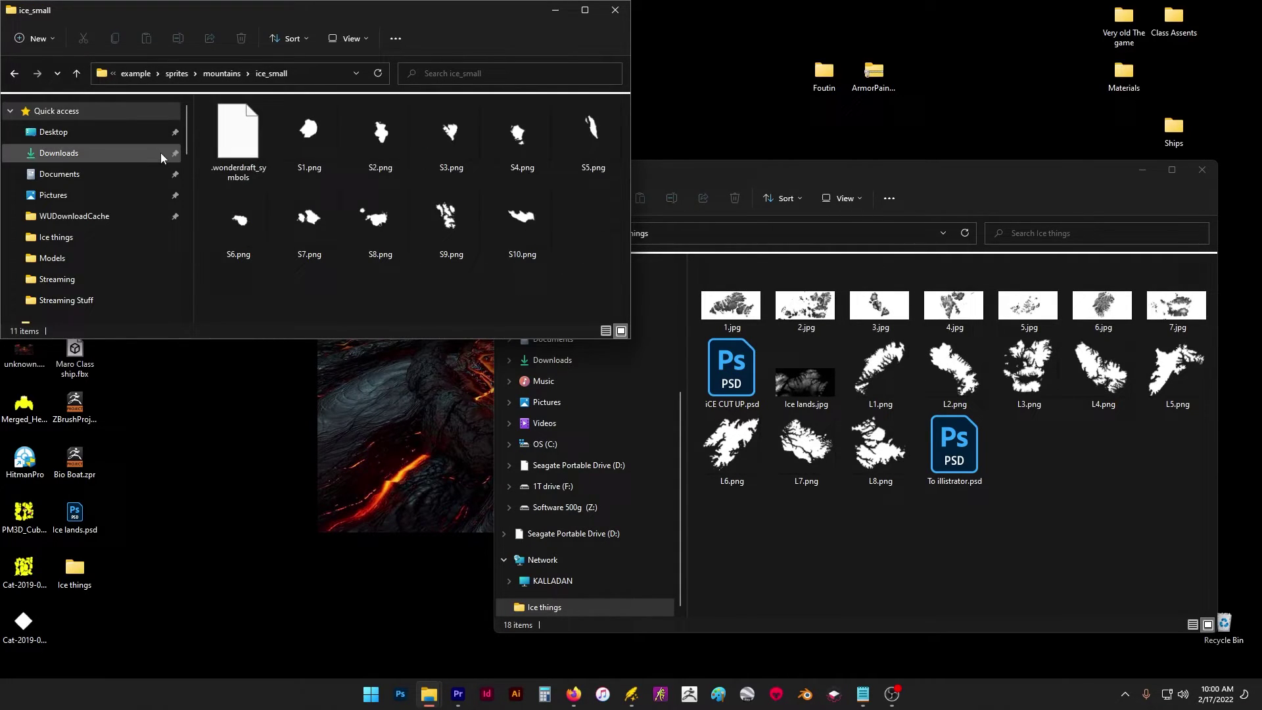
click(228, 141)
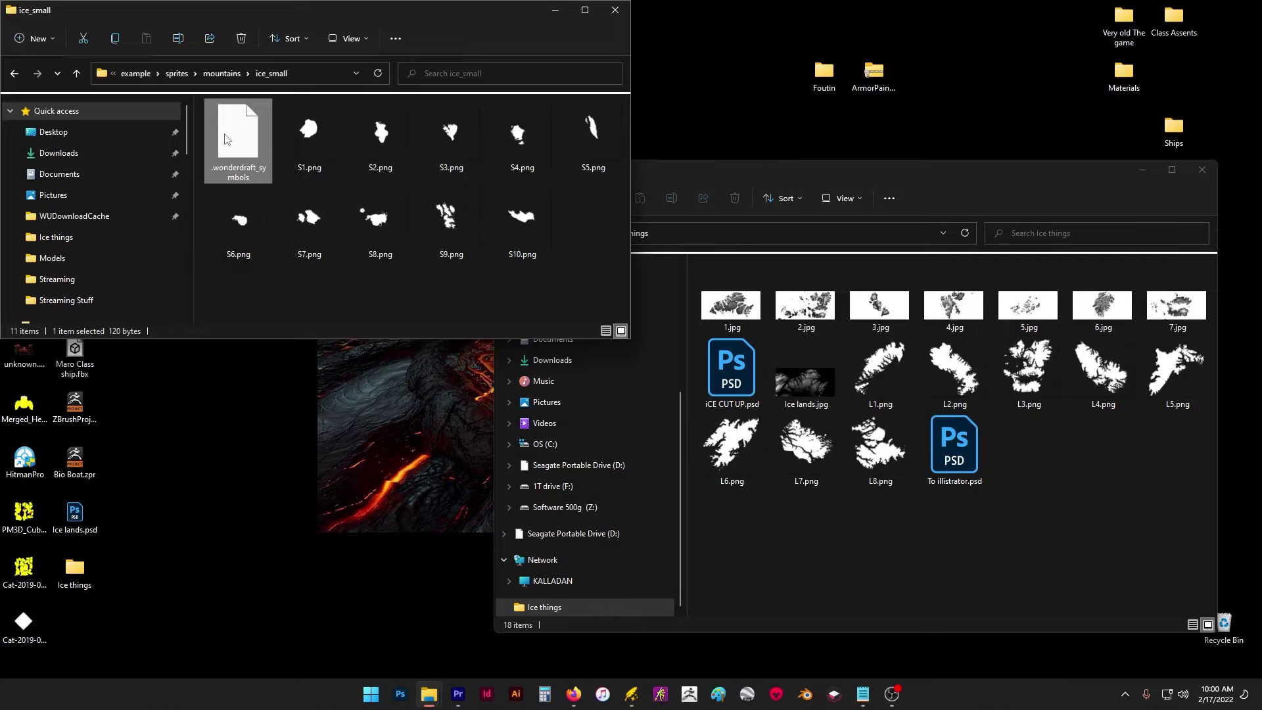
click(613, 11)
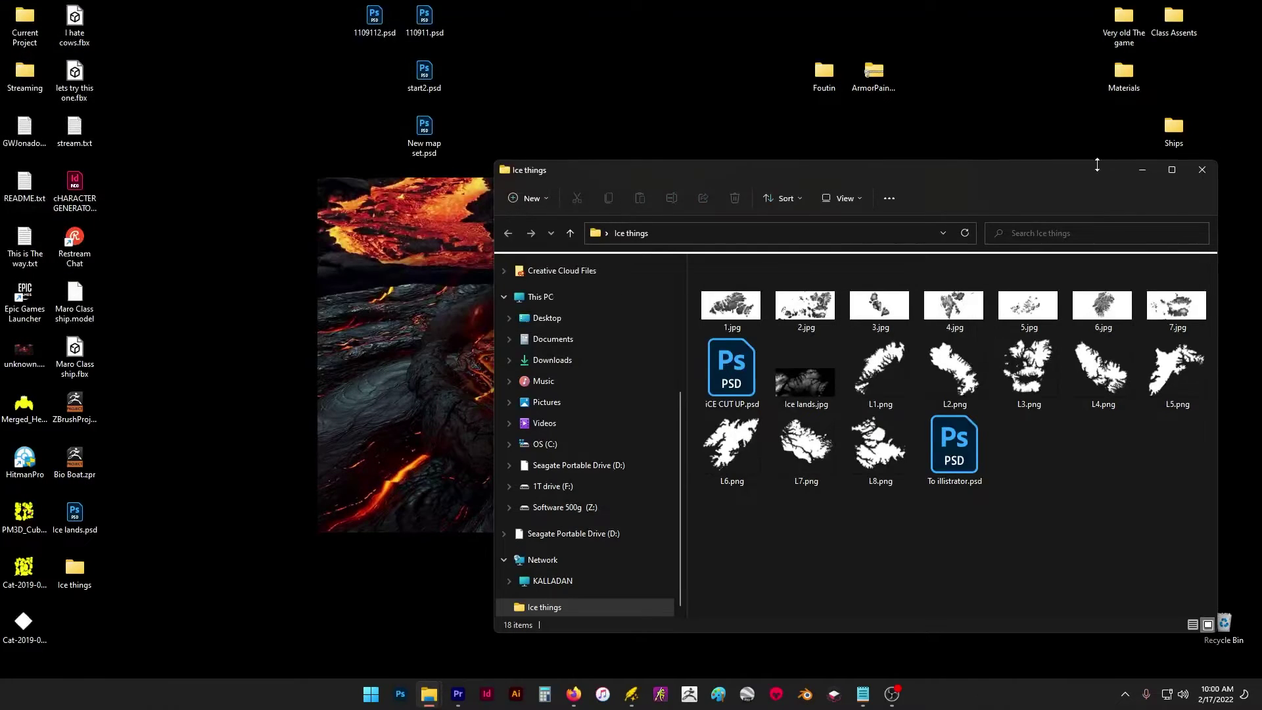
click(635, 698)
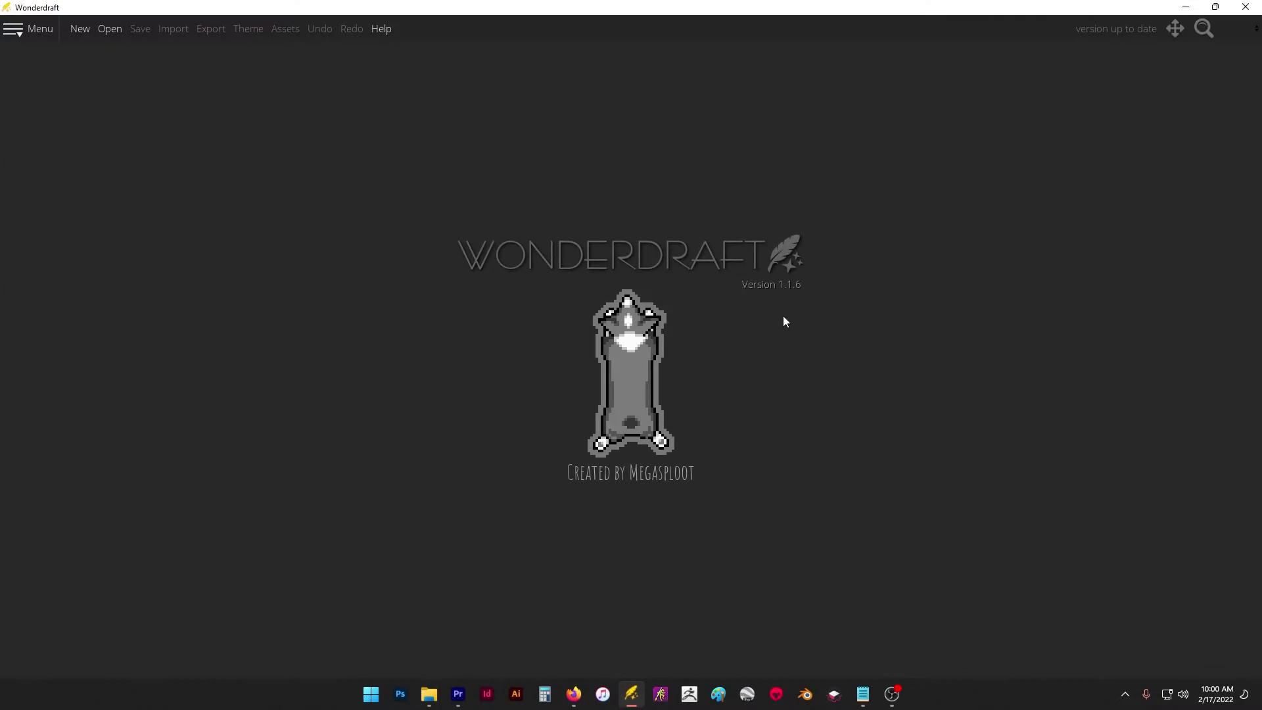
- Restart Wonderdraft and create a new 3840 × 2160 Landscape map with the Eastward theme
click(1245, 7)
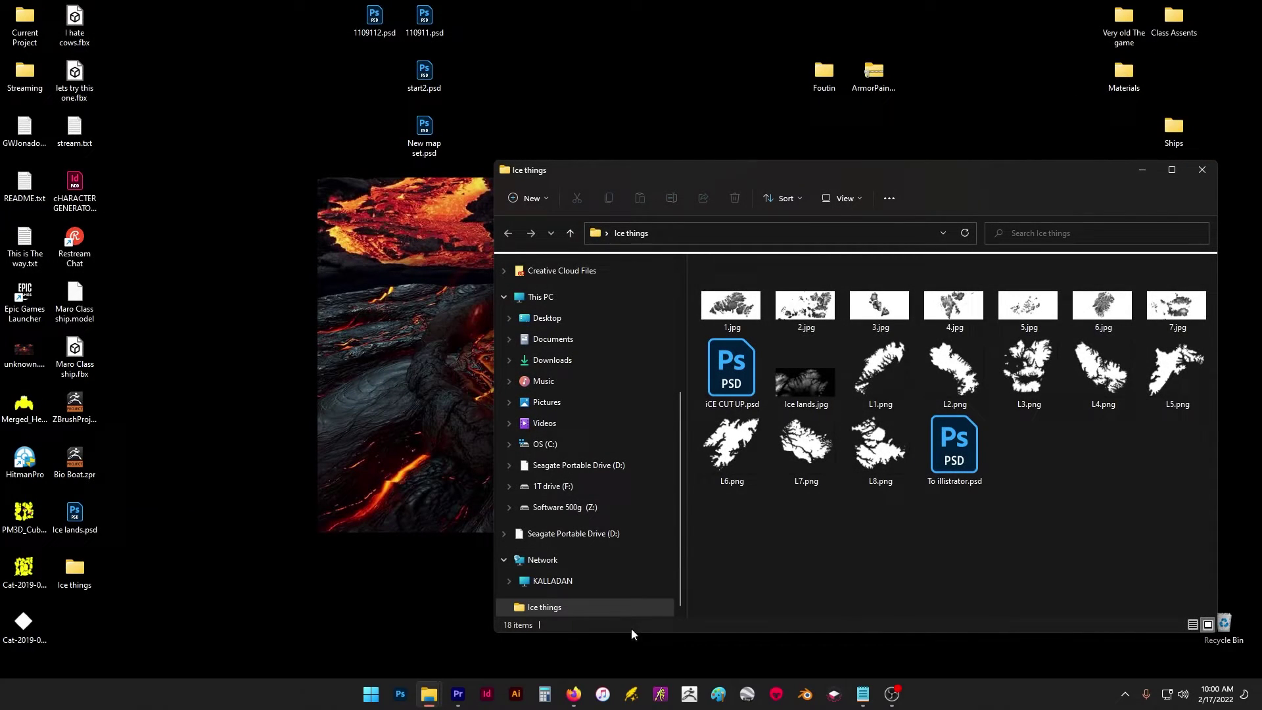
click(633, 696)
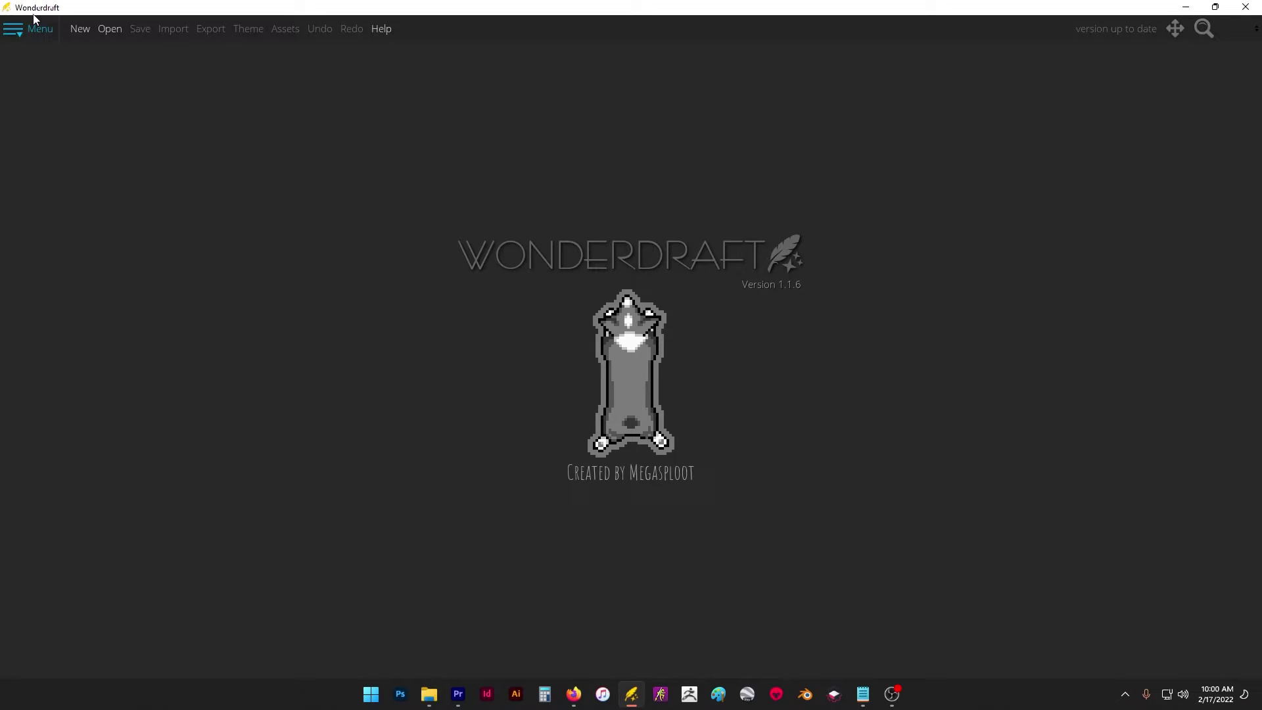
click(78, 29)
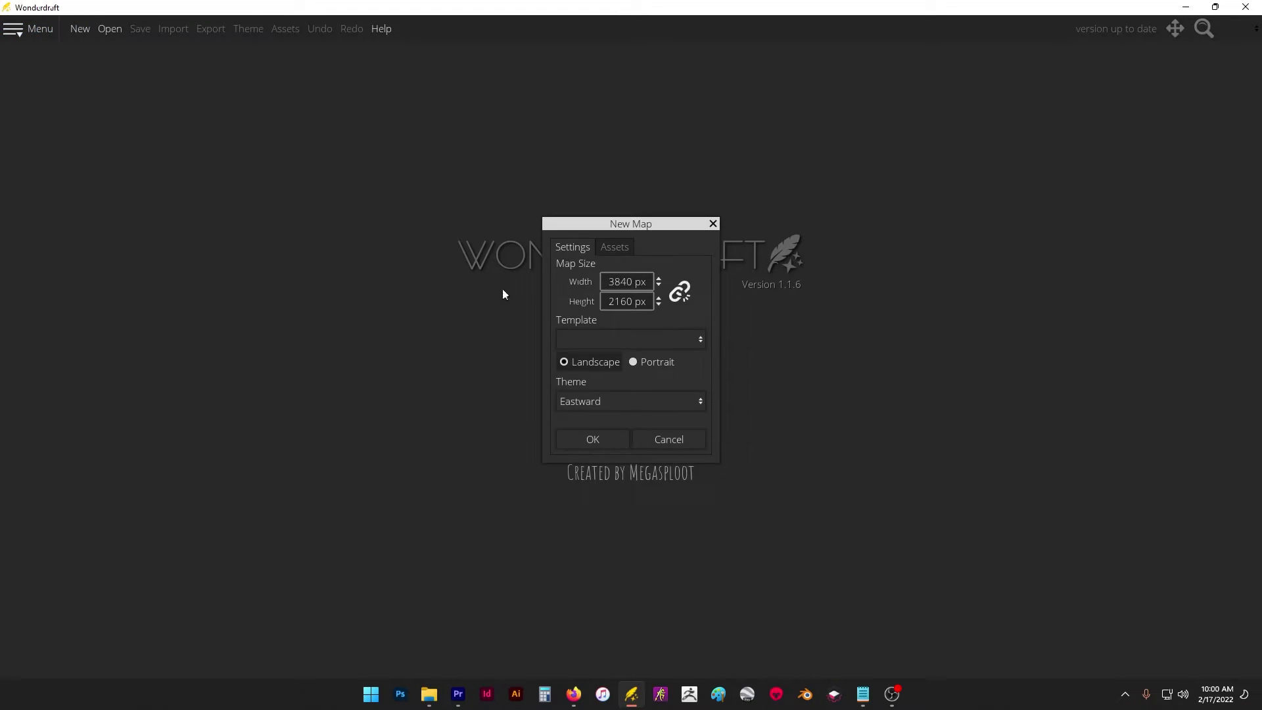
click(611, 435)
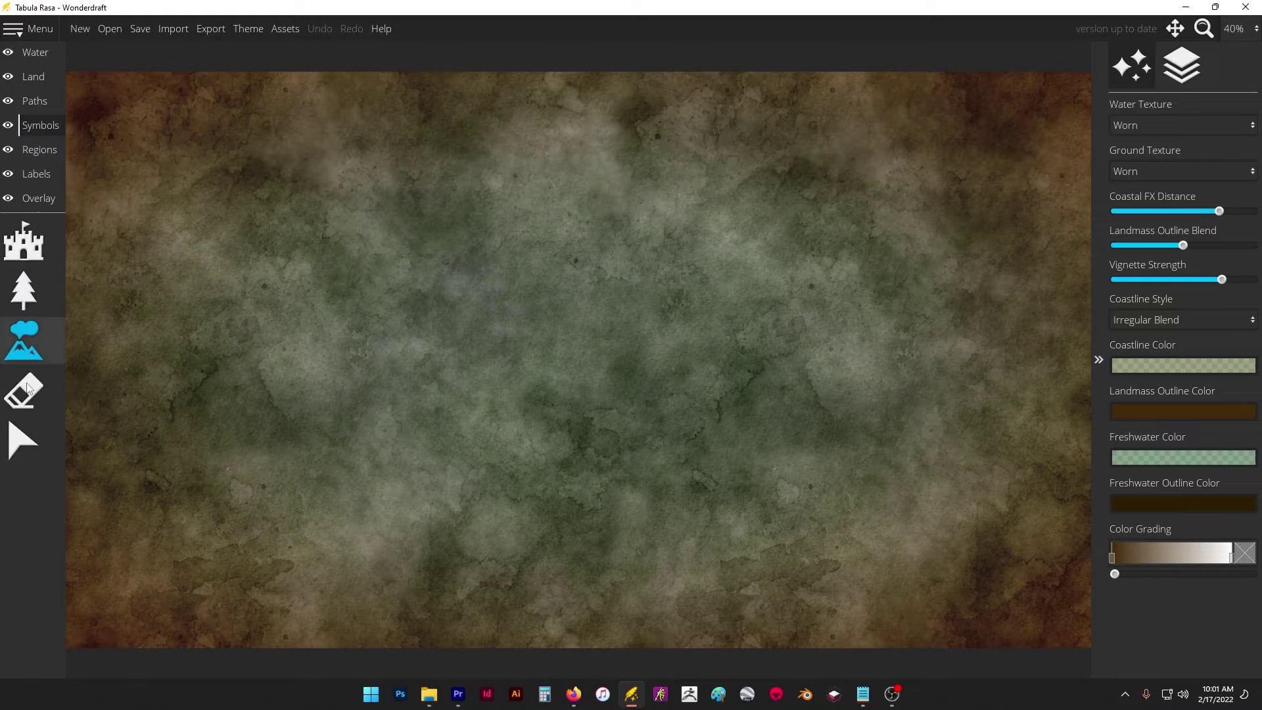
- Choose the large ice-field mountain symbol and stamp three islands across the map centre
click(24, 341)
scroll(1183, 461, down, 3)
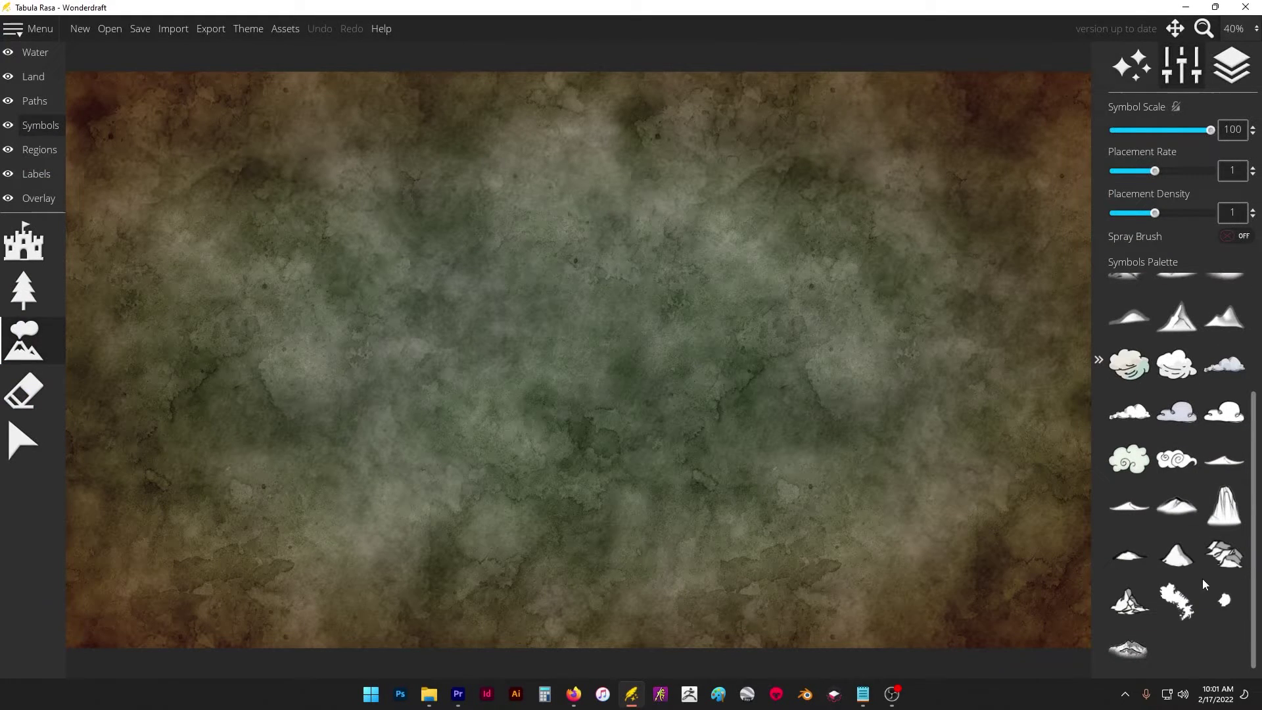
click(1176, 600)
click(506, 286)
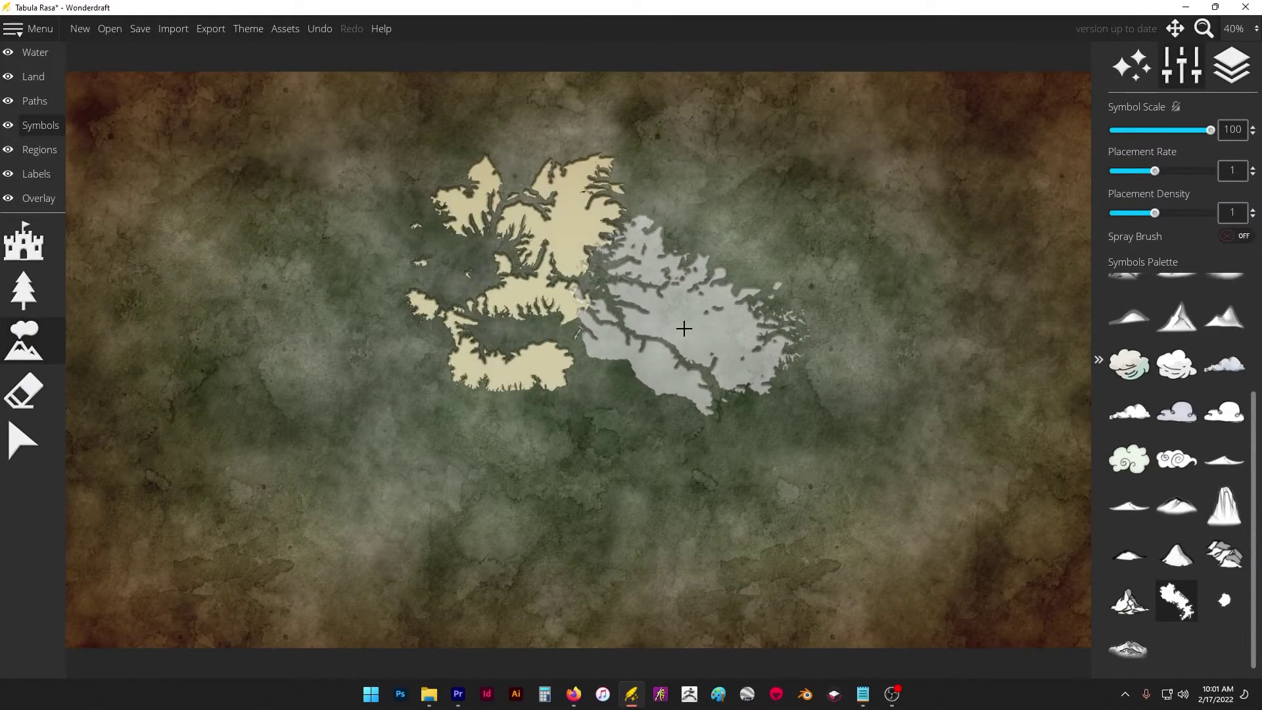
click(699, 332)
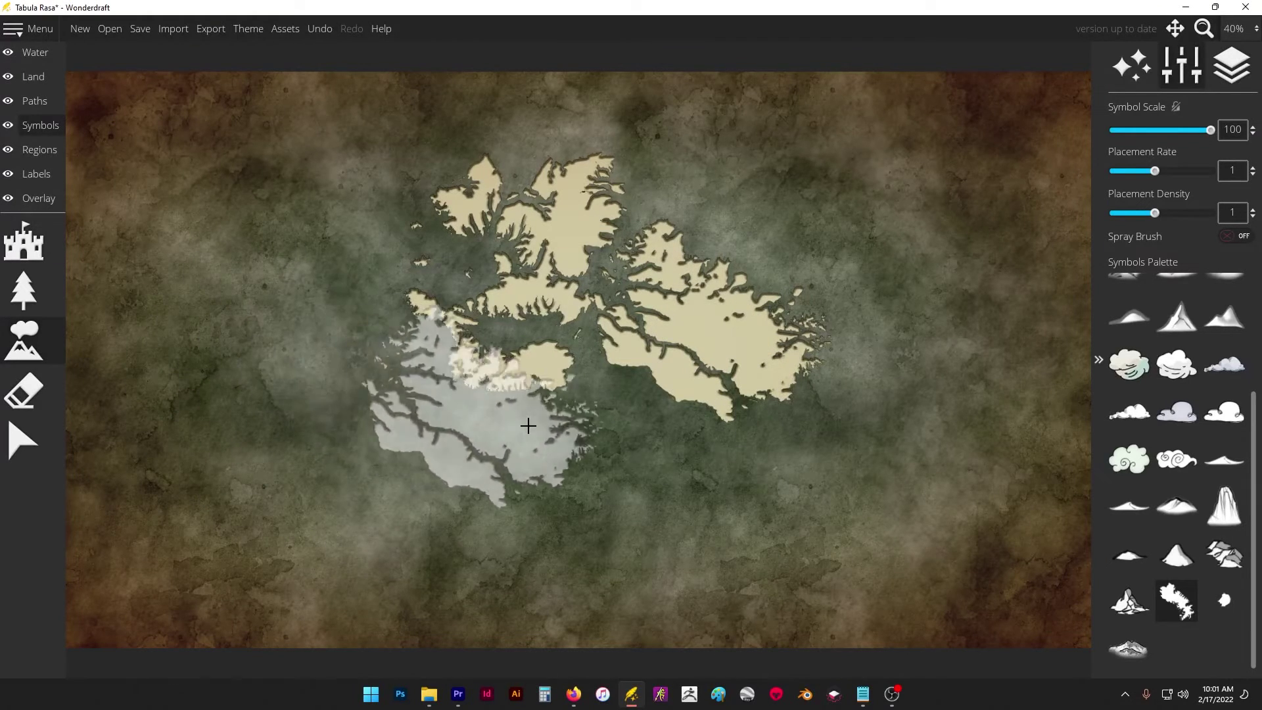
click(894, 289)
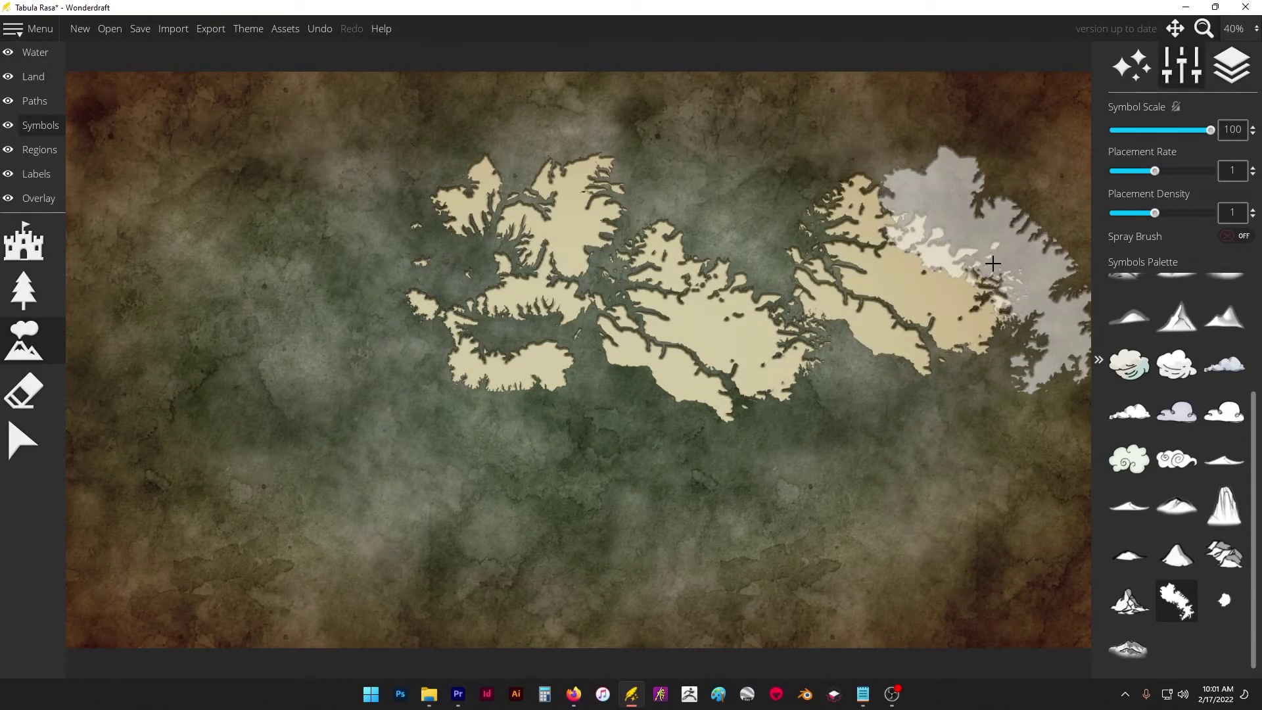
- Move the far-right island to upper right, add two left islands, then select the small islet at scale 30
key(ctrl+z)
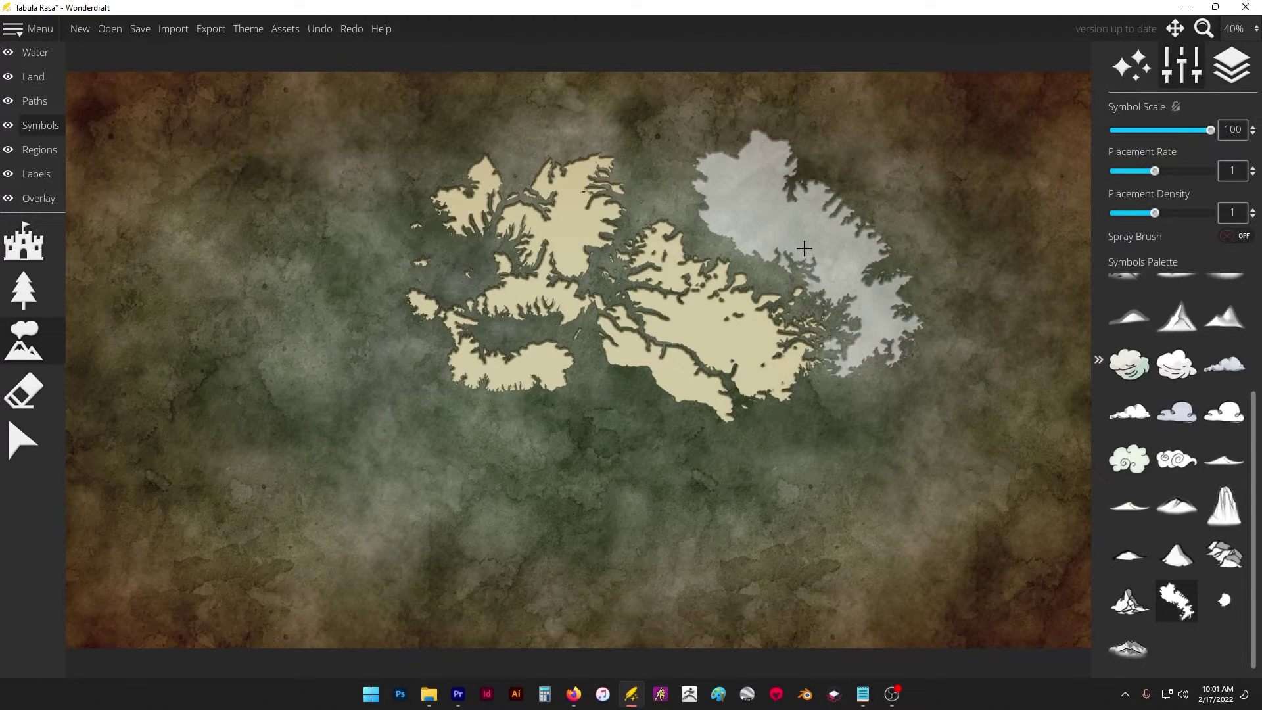
click(806, 250)
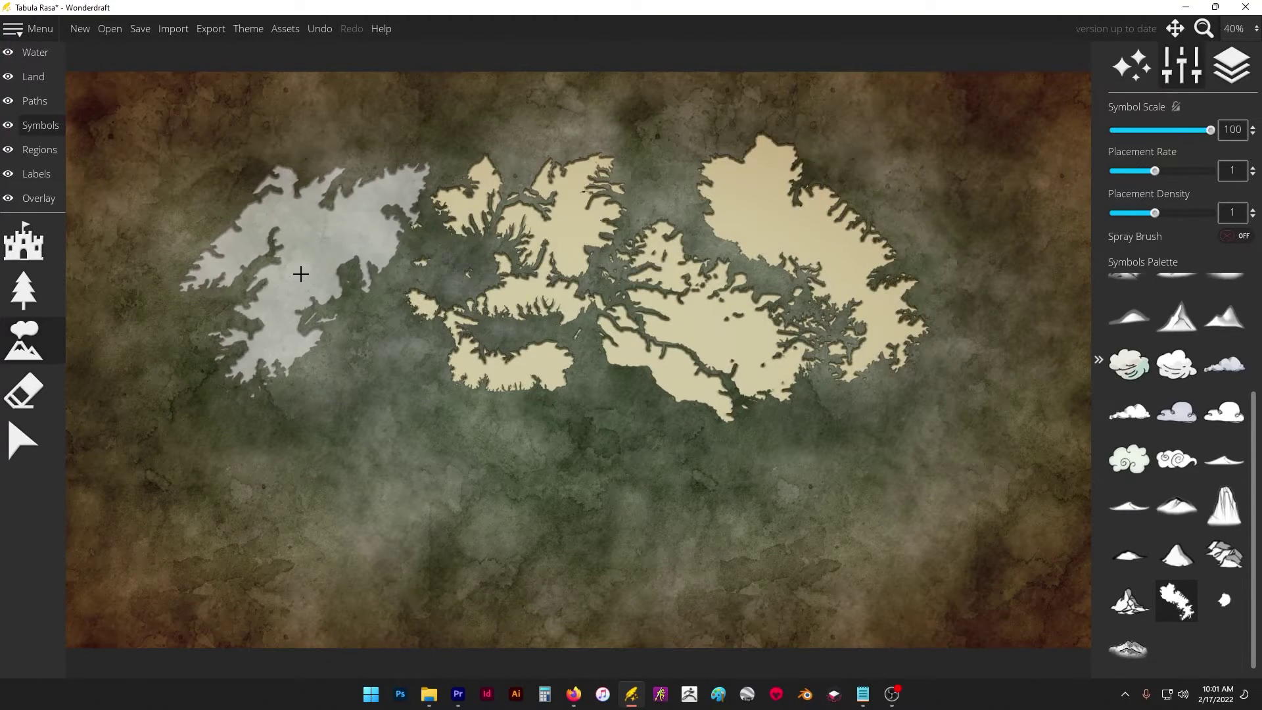
click(298, 268)
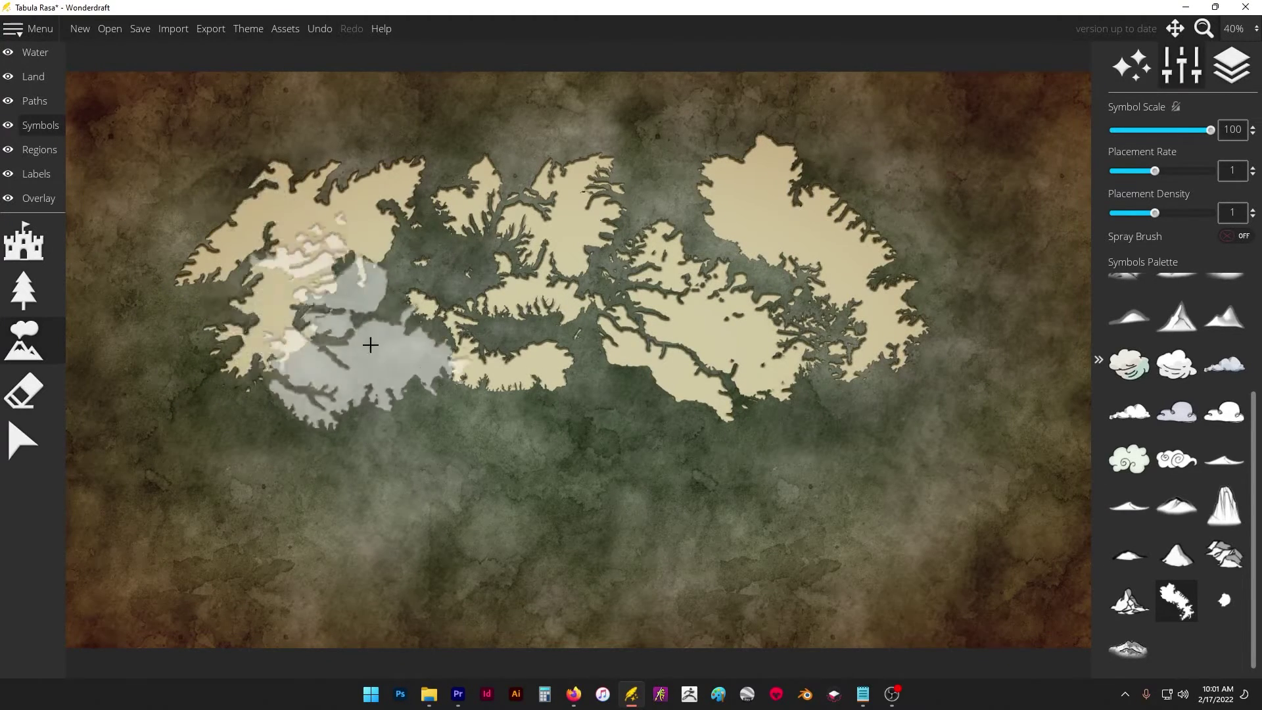
click(415, 394)
click(1224, 600)
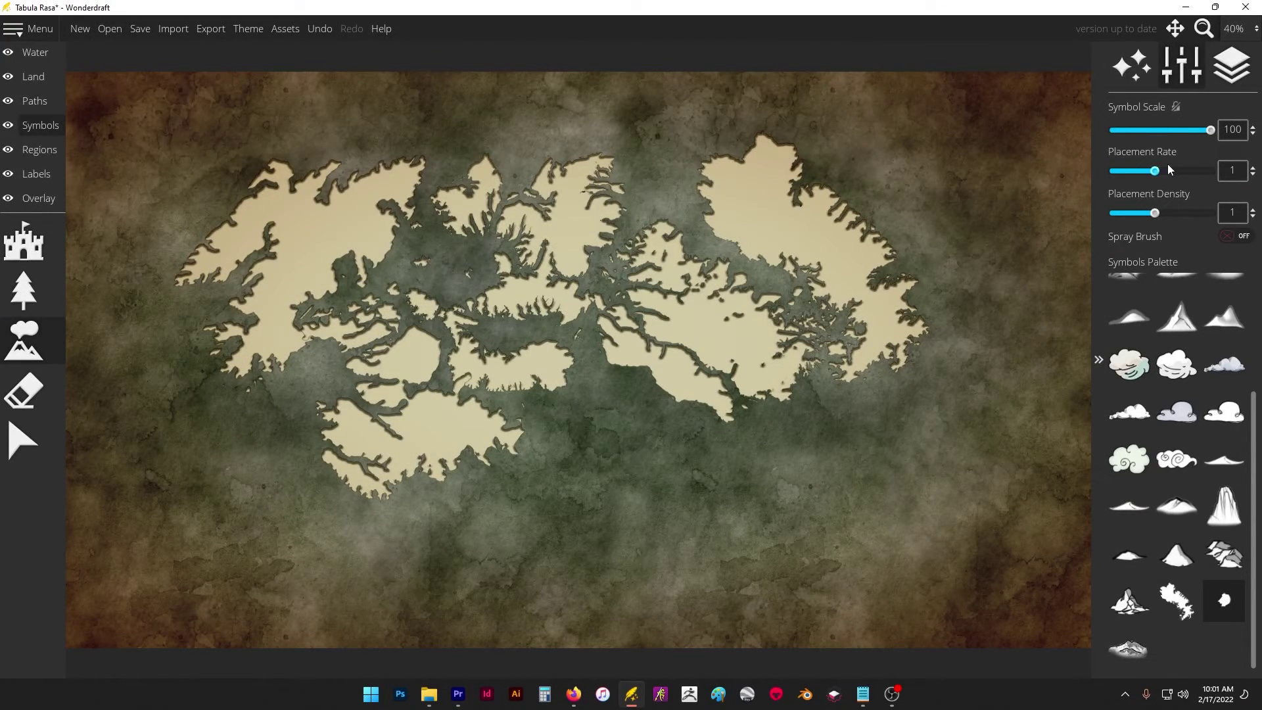
drag(1159, 133, 1145, 131)
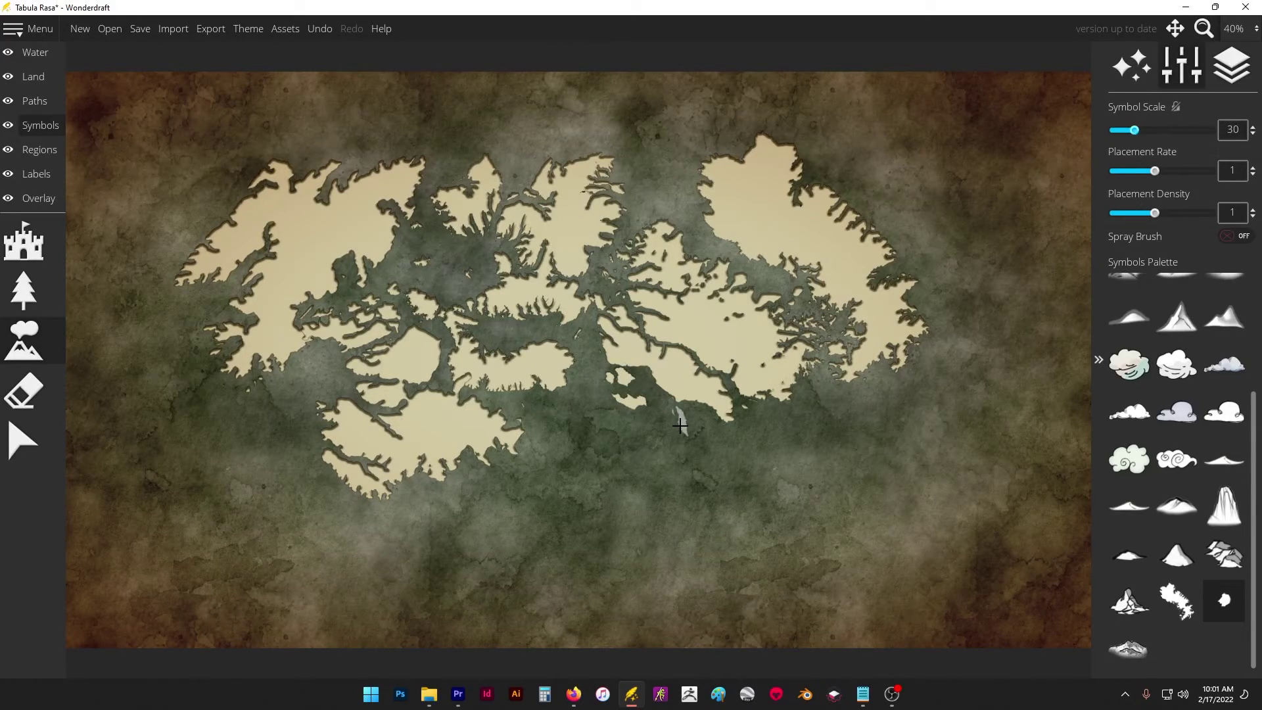
- Stamp a small islet off the continent's southern coast
click(762, 421)
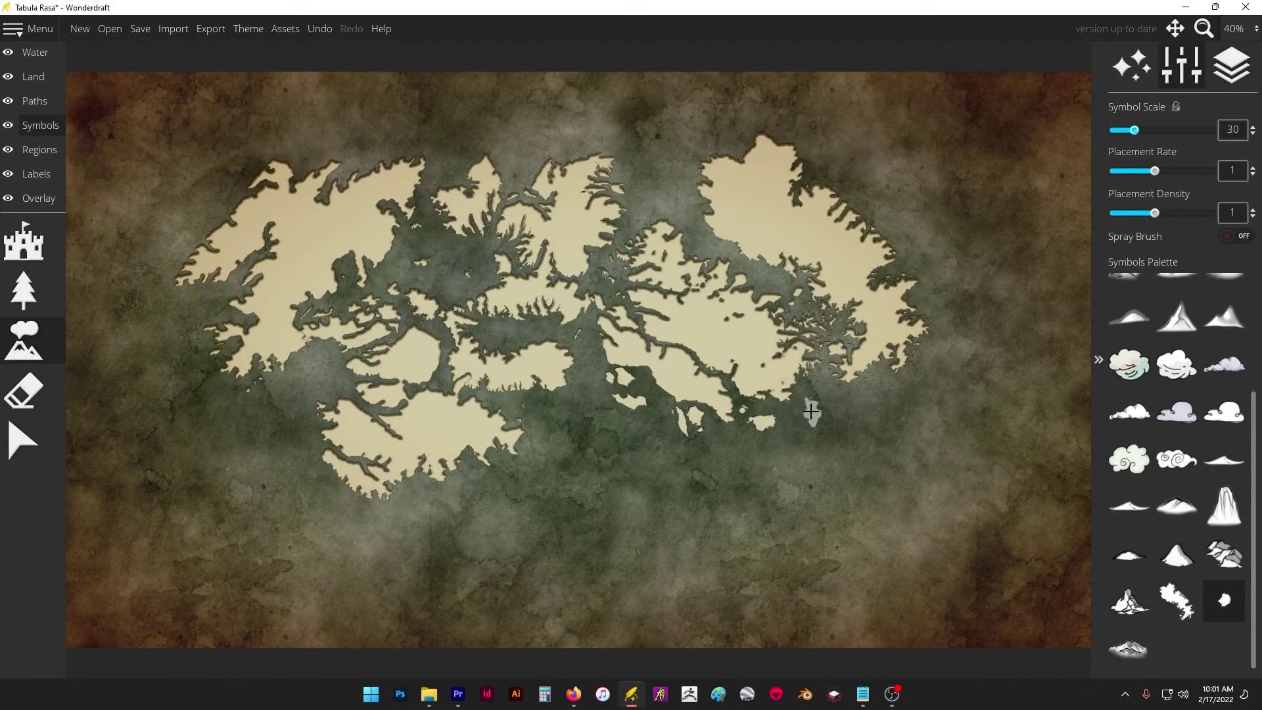